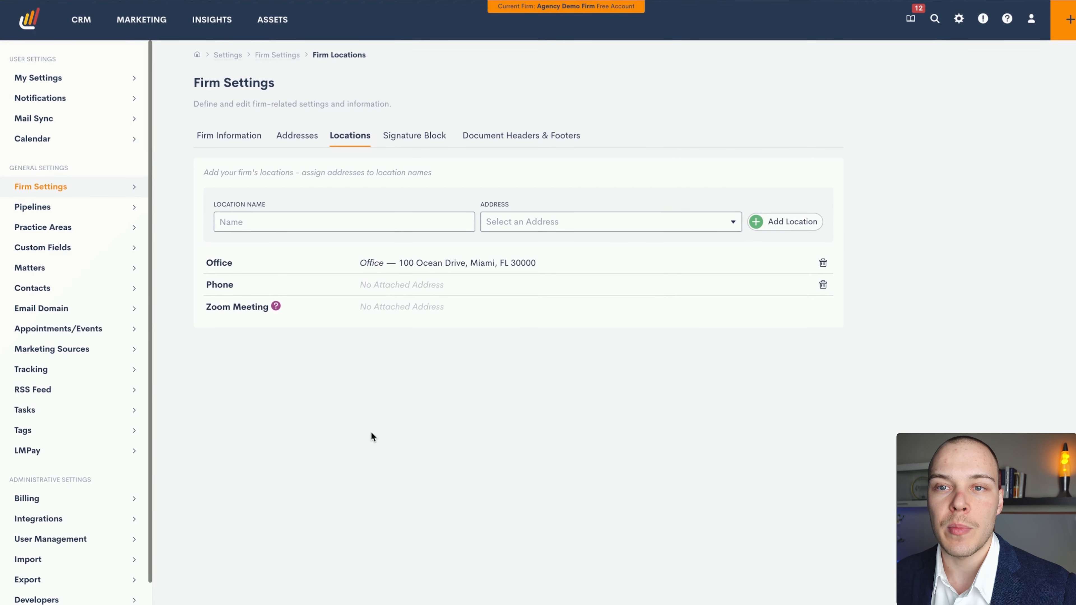
# Review the firm's saved locations and addresses in the firm settings
pyautogui.click(80, 187)
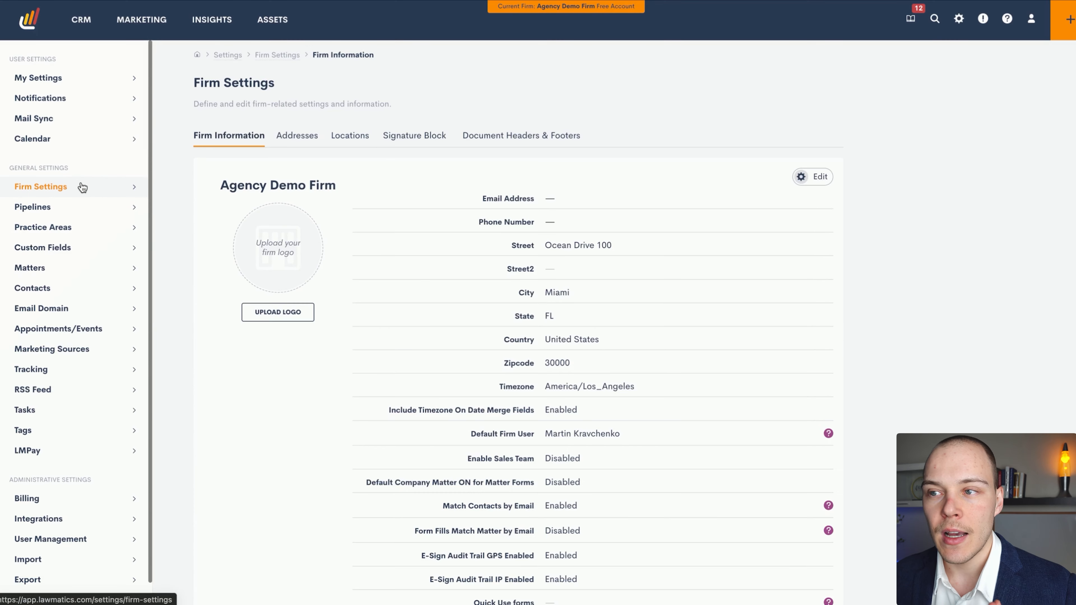
pyautogui.click(341, 141)
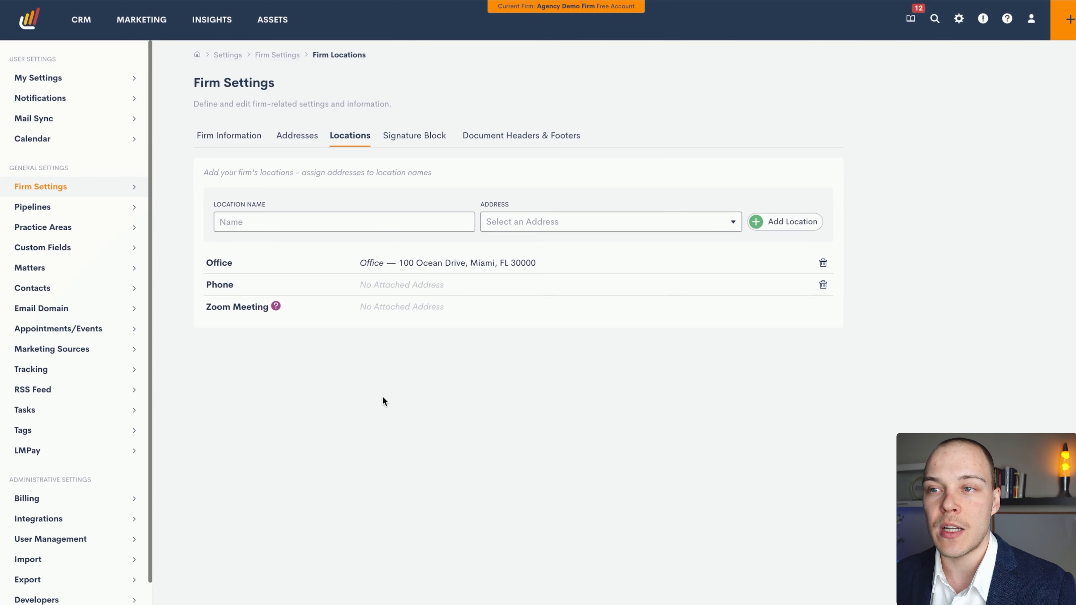
pyautogui.doubleClick(217, 260)
pyautogui.doubleClick(399, 262)
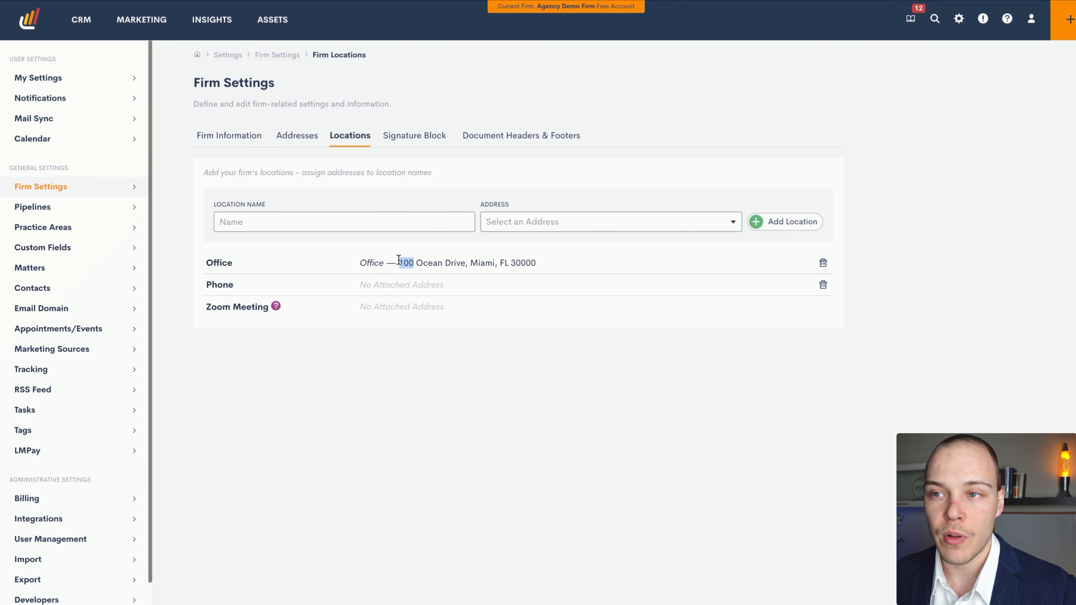
pyautogui.click(300, 138)
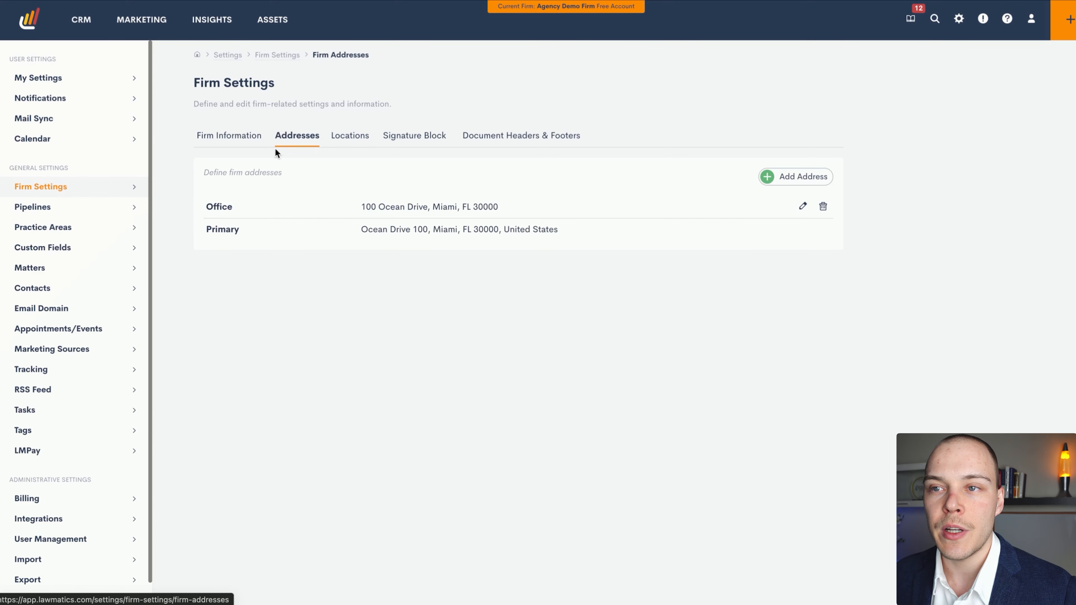
pyautogui.click(351, 136)
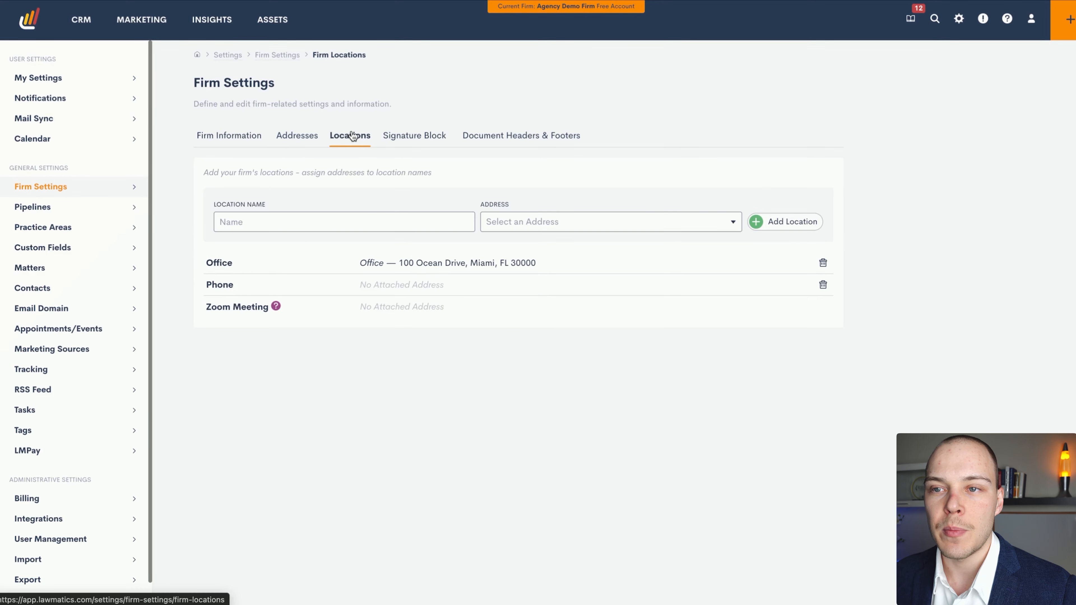
# Examine the name and address fields for adding a firm location, and the existing Phone and Zoom Meeting locations
pyautogui.click(275, 222)
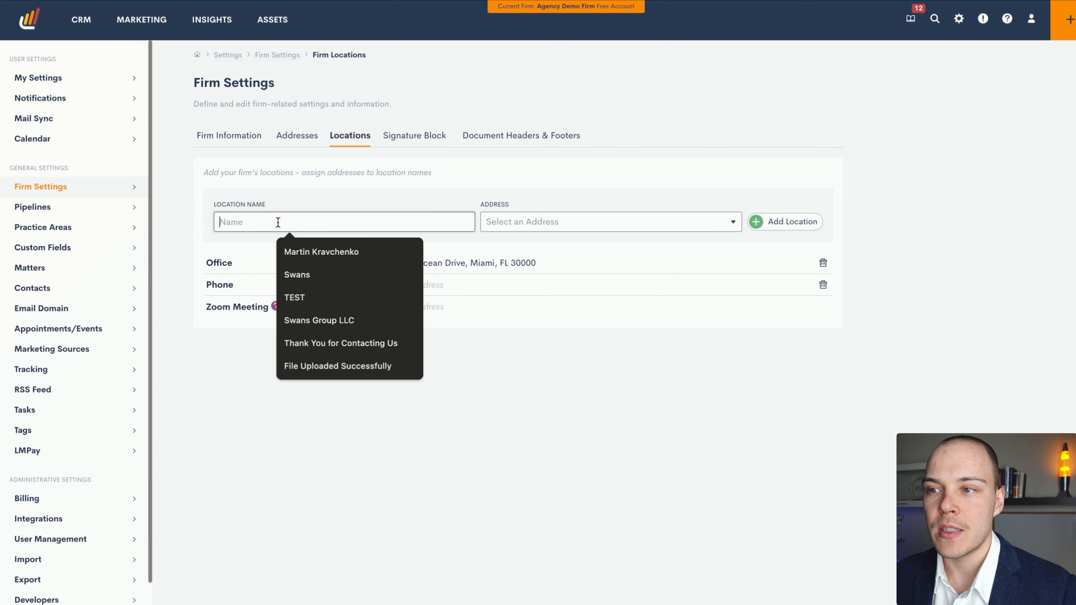
pyautogui.click(553, 223)
pyautogui.click(579, 187)
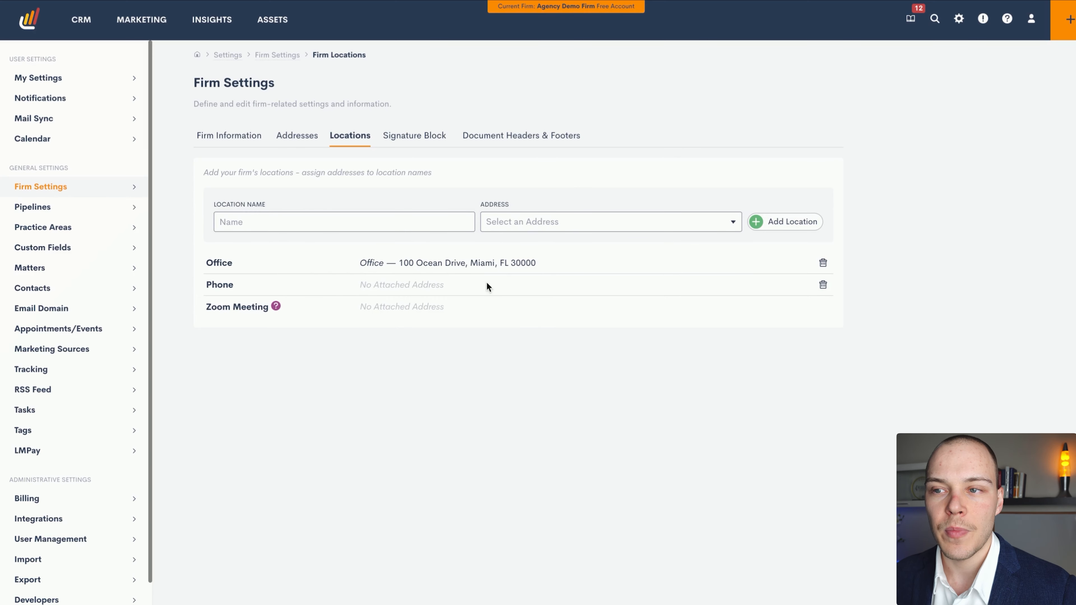
pyautogui.moveTo(205, 286); pyautogui.dragTo(238, 293)
pyautogui.click(229, 313)
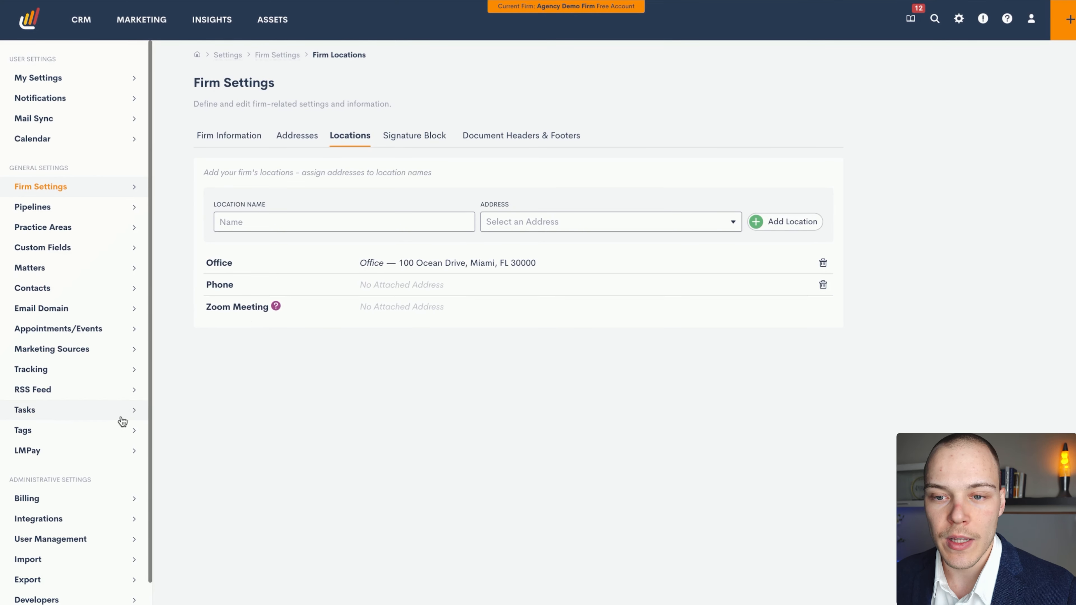
# Check the Zoom integration's settings and return to the firm's locations
pyautogui.click(67, 521)
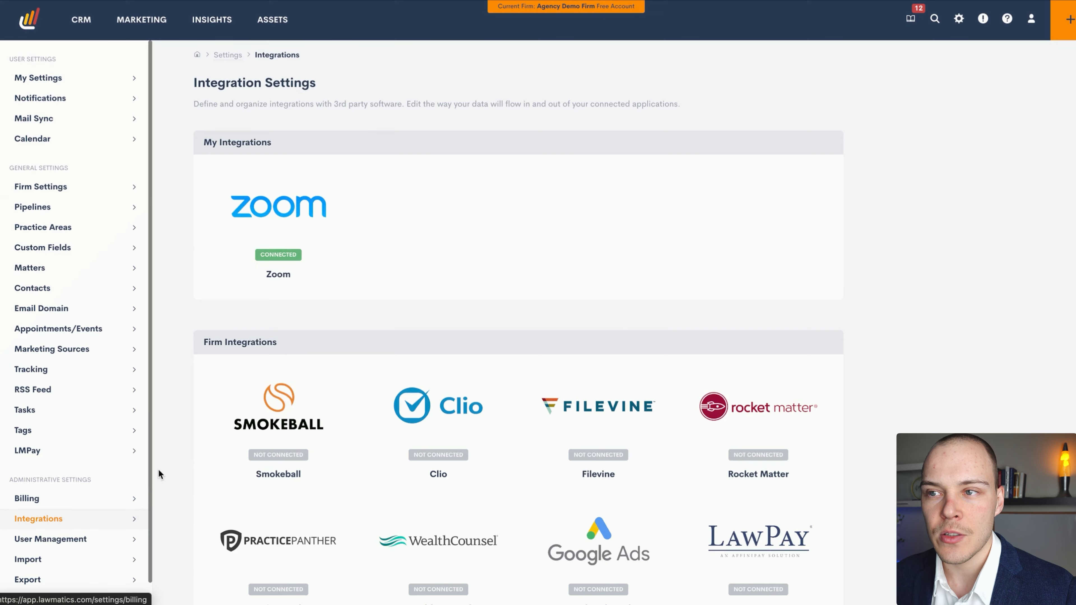
pyautogui.click(283, 208)
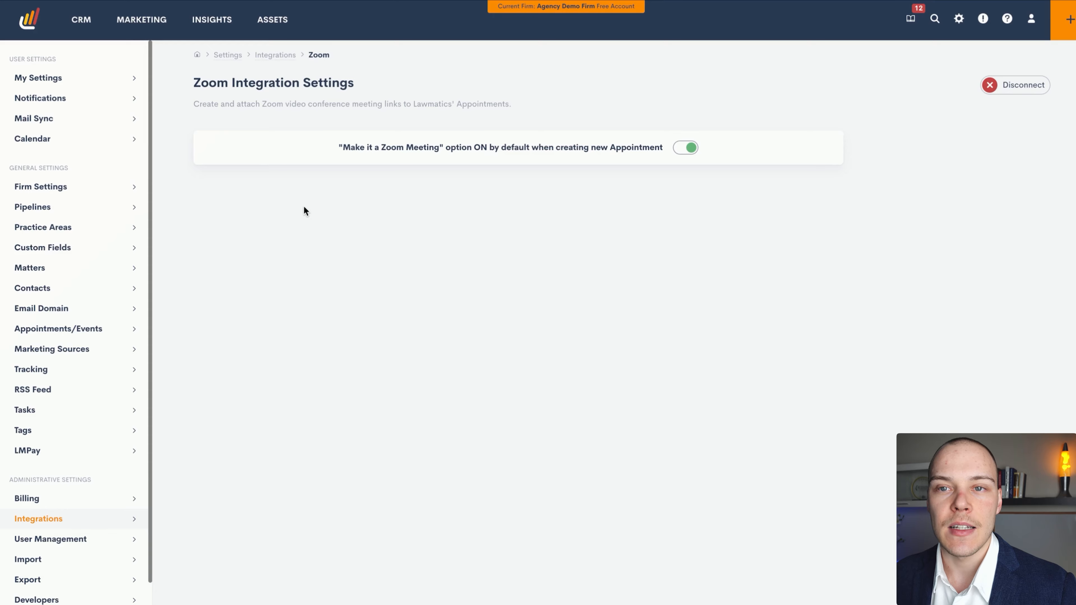
pyautogui.click(82, 191)
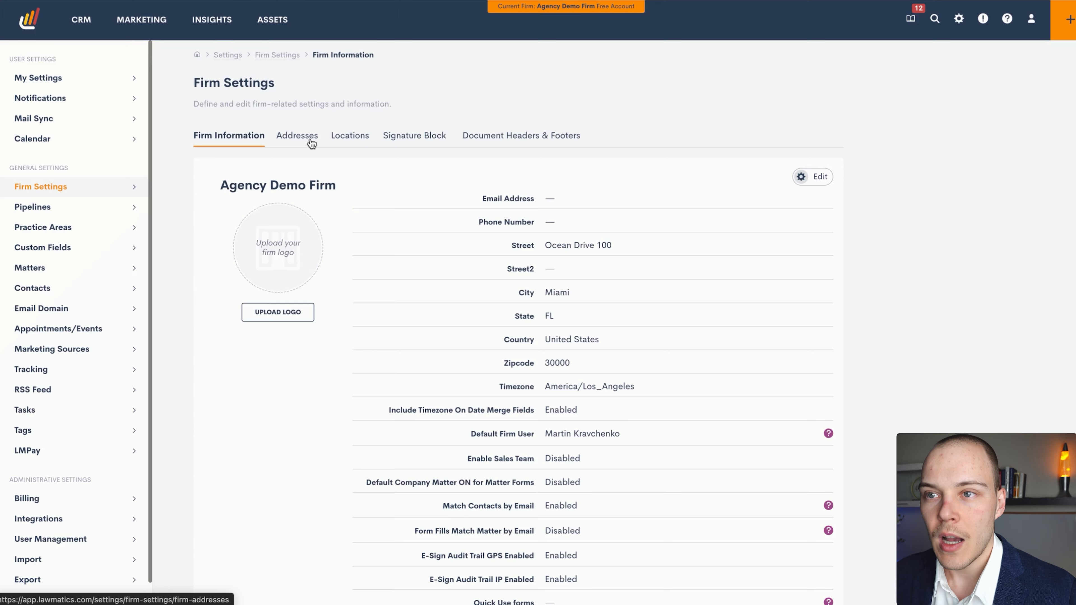
pyautogui.click(353, 138)
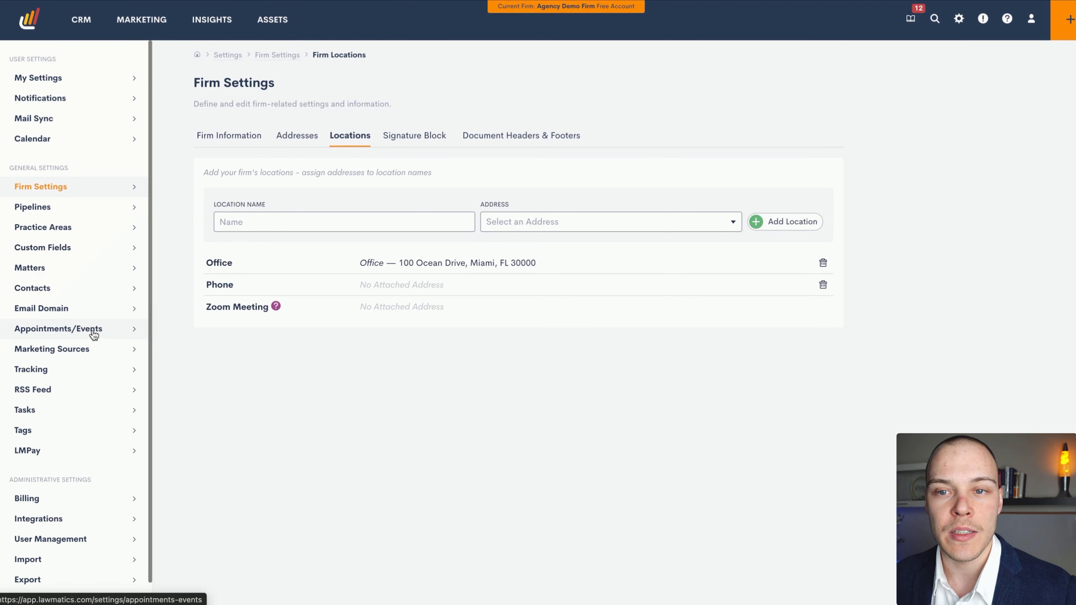
# Check the Initial Consultation appointment type's duration in its edit form and close it without saving
pyautogui.click(65, 334)
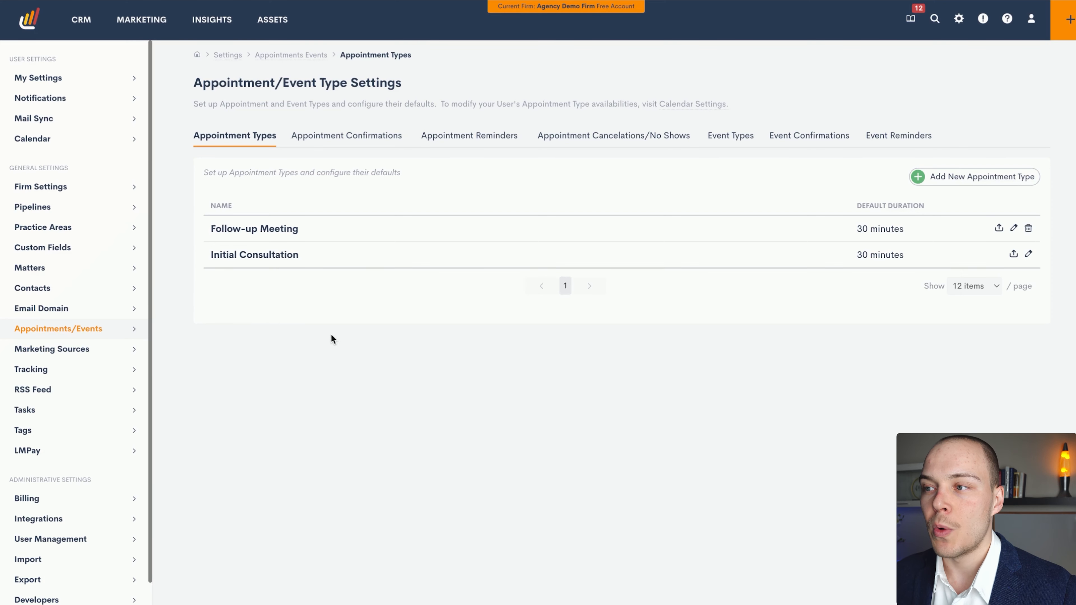
pyautogui.click(1028, 254)
pyautogui.moveTo(692, 111); pyautogui.dragTo(630, 119)
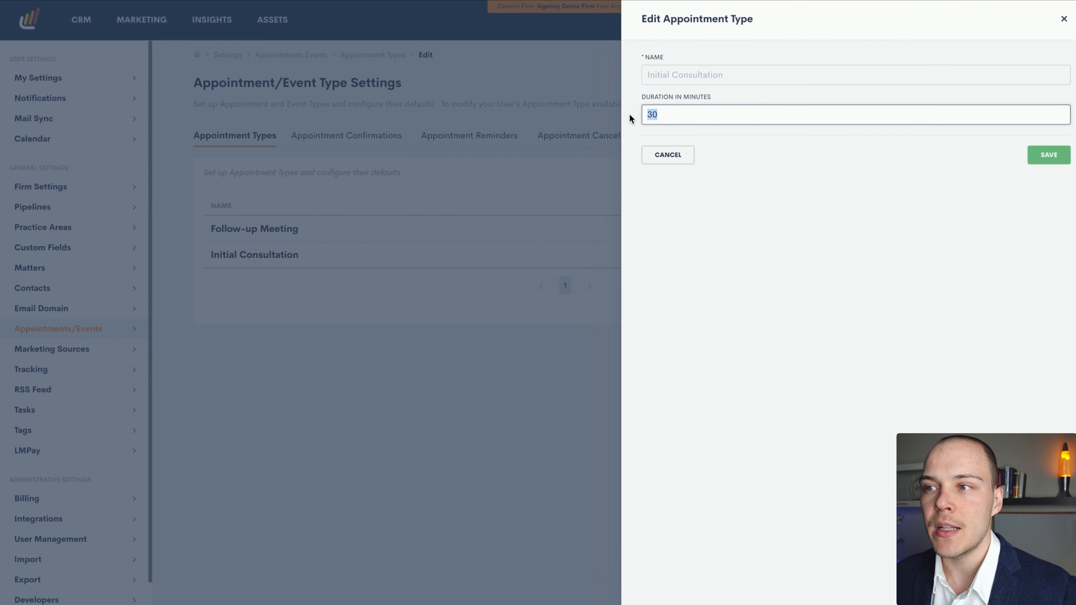
pyautogui.click(669, 157)
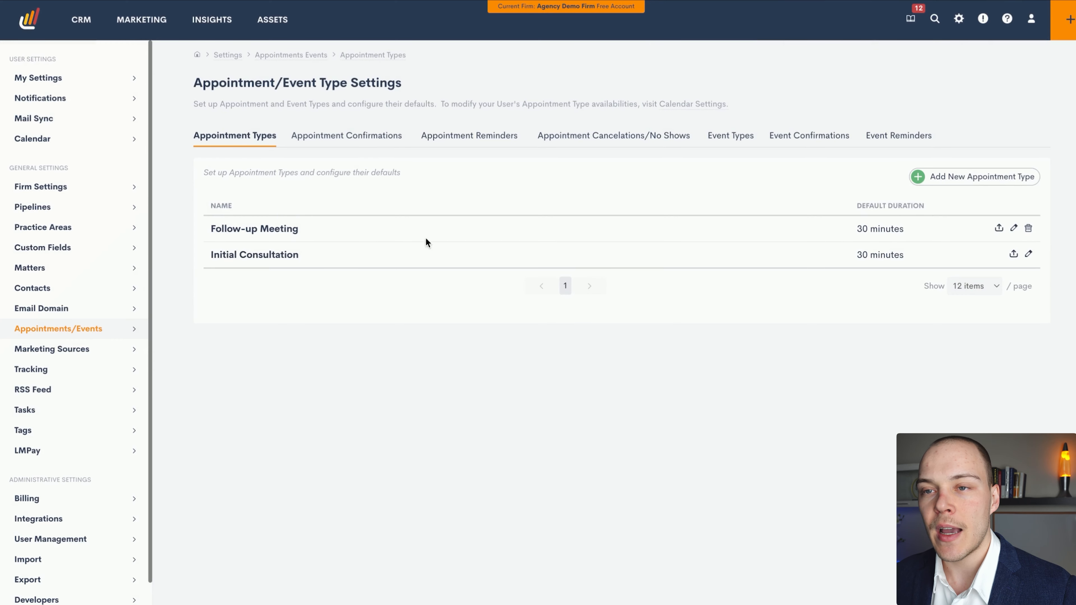
# View the form for adding a new appointment type and close it without saving
pyautogui.click(972, 178)
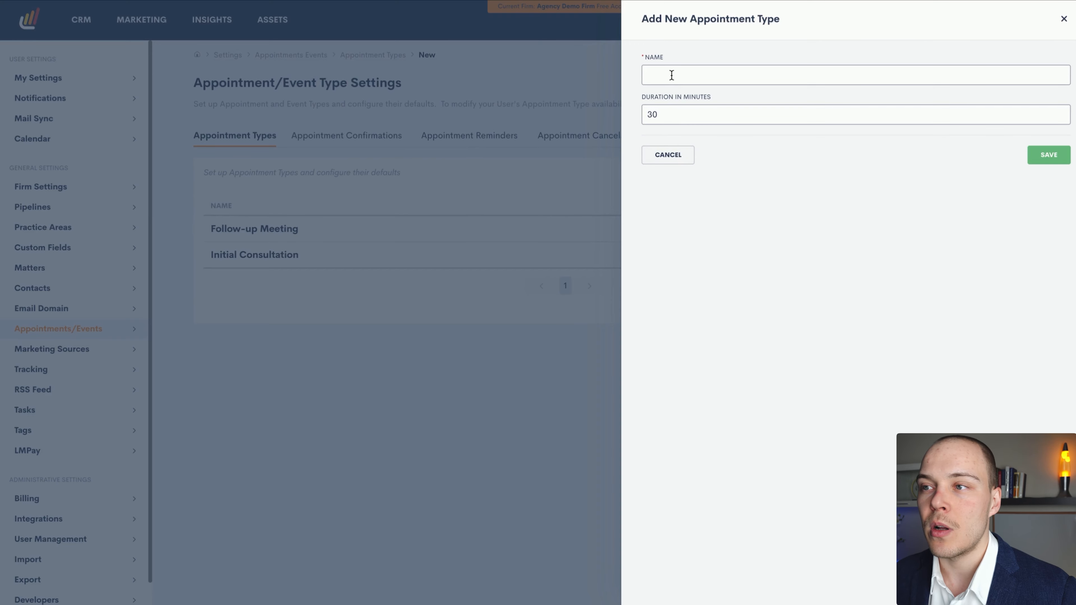
pyautogui.click(661, 154)
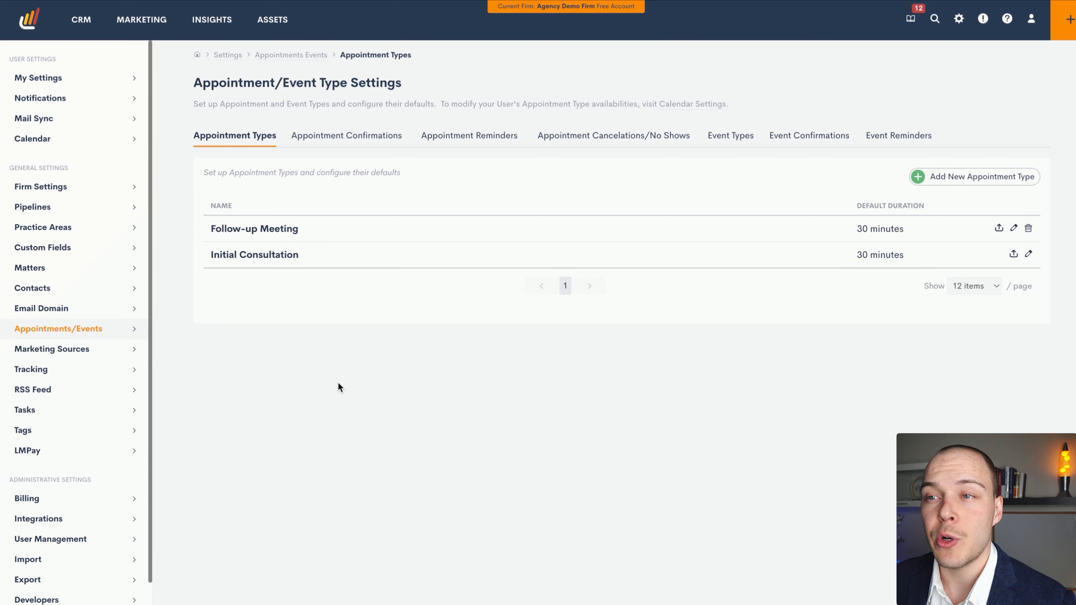
pyautogui.moveTo(415, 383)
pyautogui.mouseDown()
pyautogui.moveTo(367, 144)
pyautogui.moveTo(362, 153)
pyautogui.moveTo(473, 153)
pyautogui.moveTo(647, 173)
pyautogui.moveTo(640, 152)
pyautogui.mouseUp()
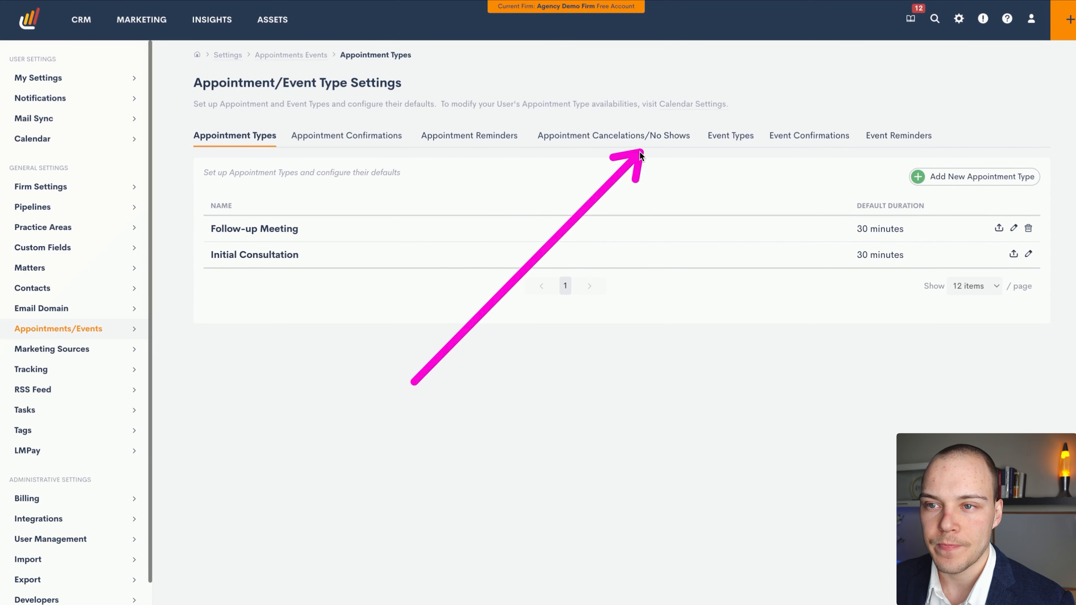
# Start a new appointment confirmation and set its email sender to Appointment/Event Host
pyautogui.click(351, 136)
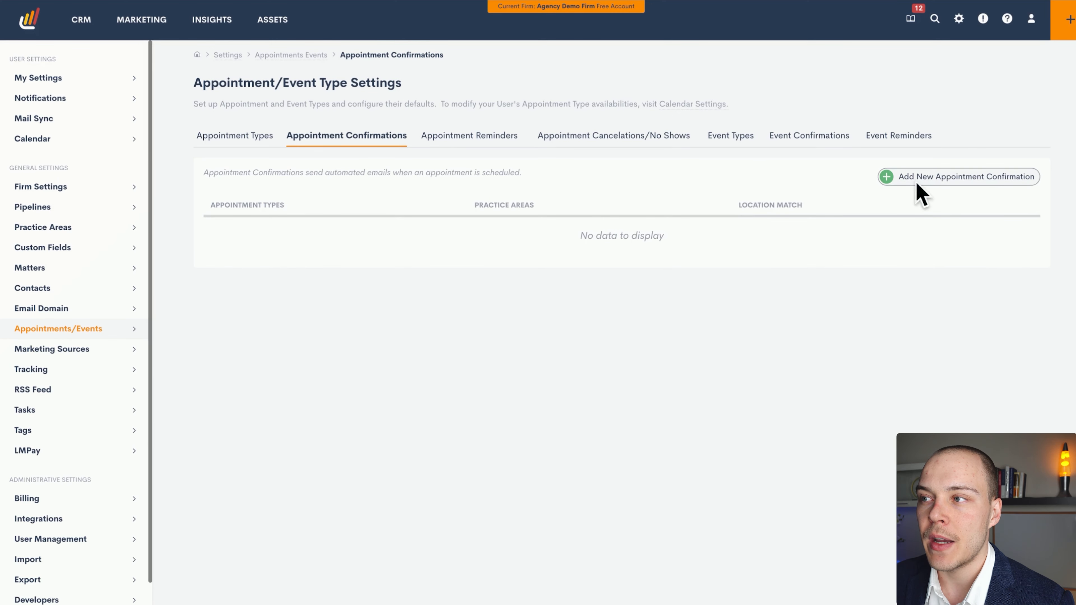
pyautogui.click(948, 179)
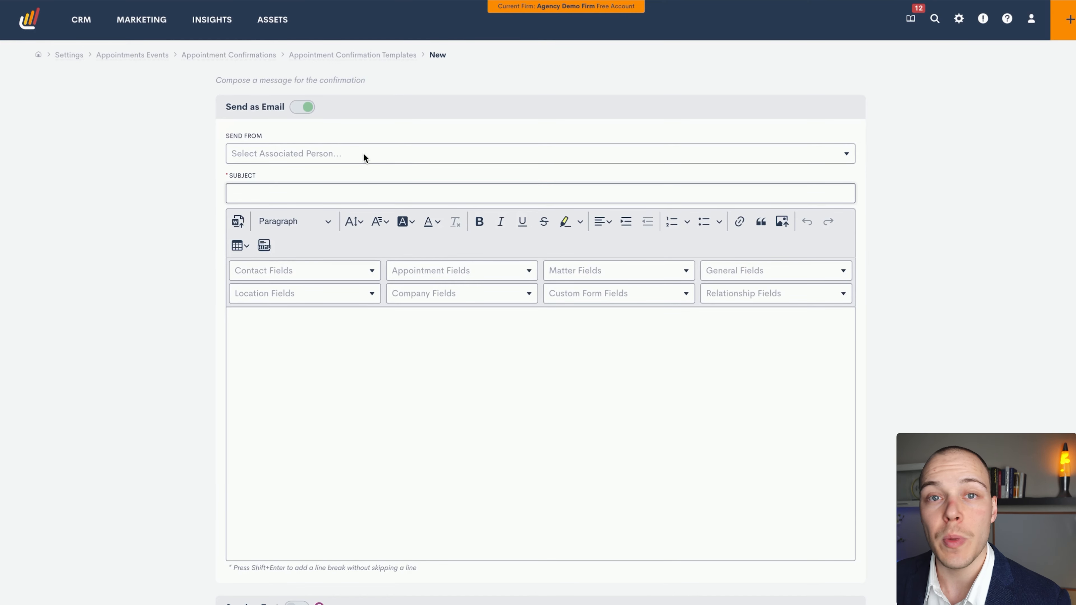
pyautogui.click(323, 156)
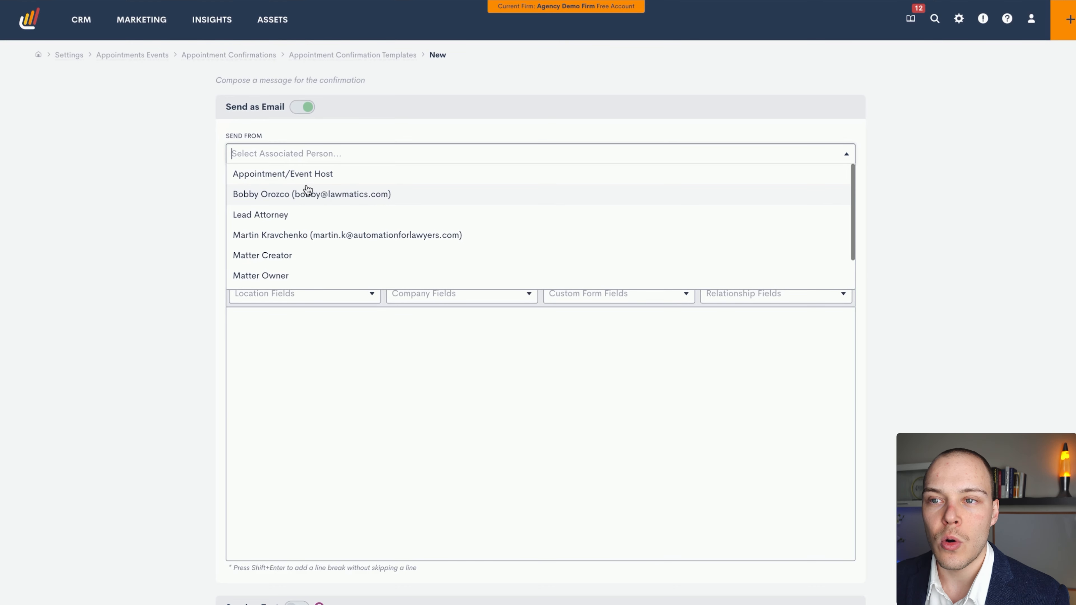
pyautogui.scroll(-1, 297, 258)
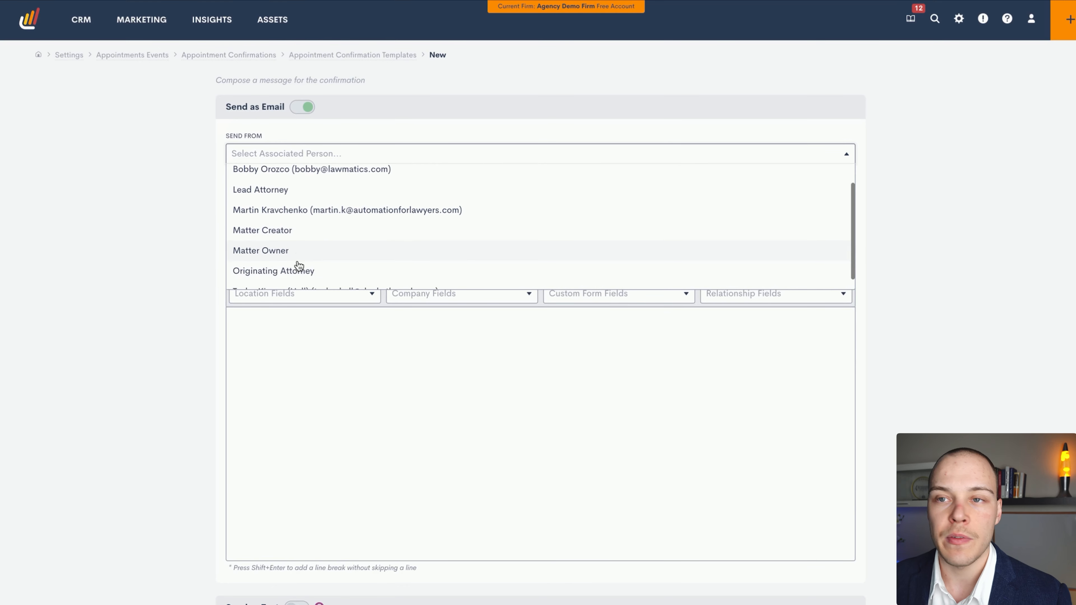
pyautogui.scroll(1, 313, 203)
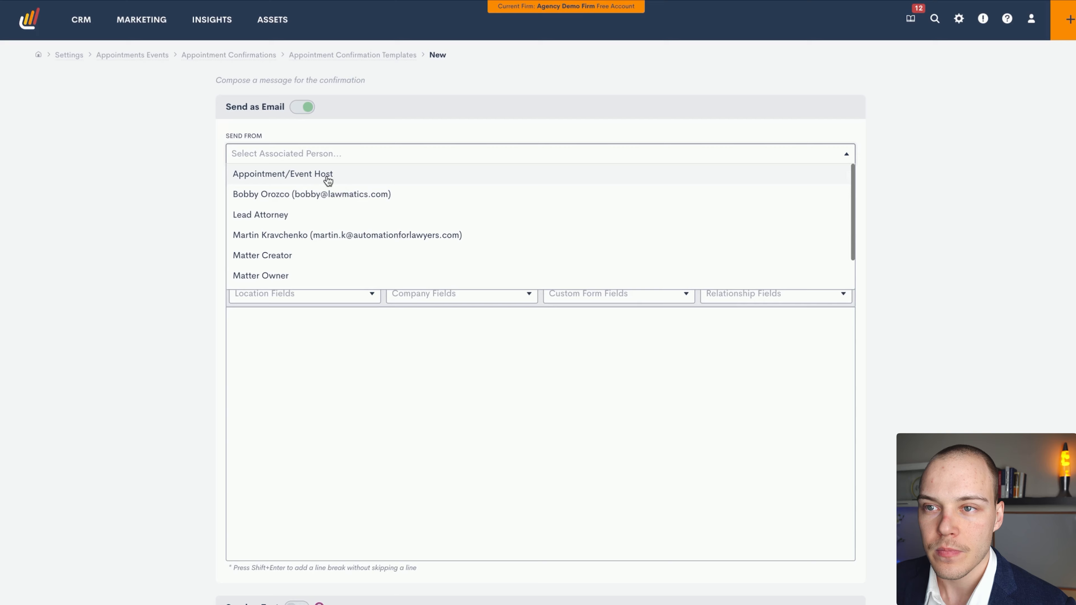
pyautogui.click(338, 178)
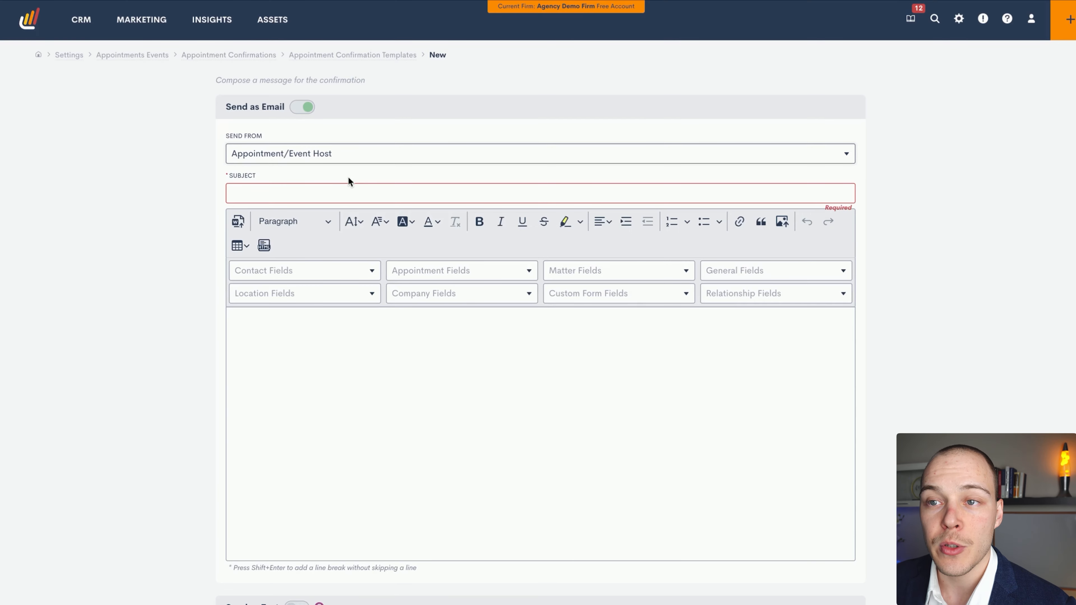
# Set the confirmation email's subject to "Initial Consultation Starting Soon" and place the cursor in the message body
pyautogui.click(280, 193)
pyautogui.click(335, 223)
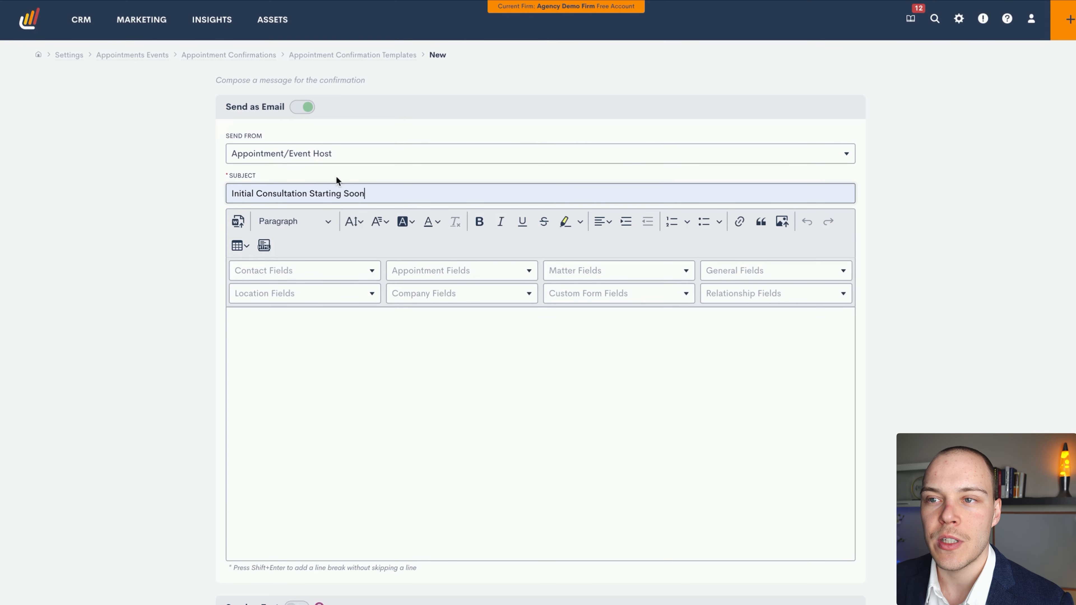
pyautogui.click(357, 370)
# Examine the confirmation template's remaining options and the appointment merge fields available for the message body
pyautogui.scroll(-1, 367, 326)
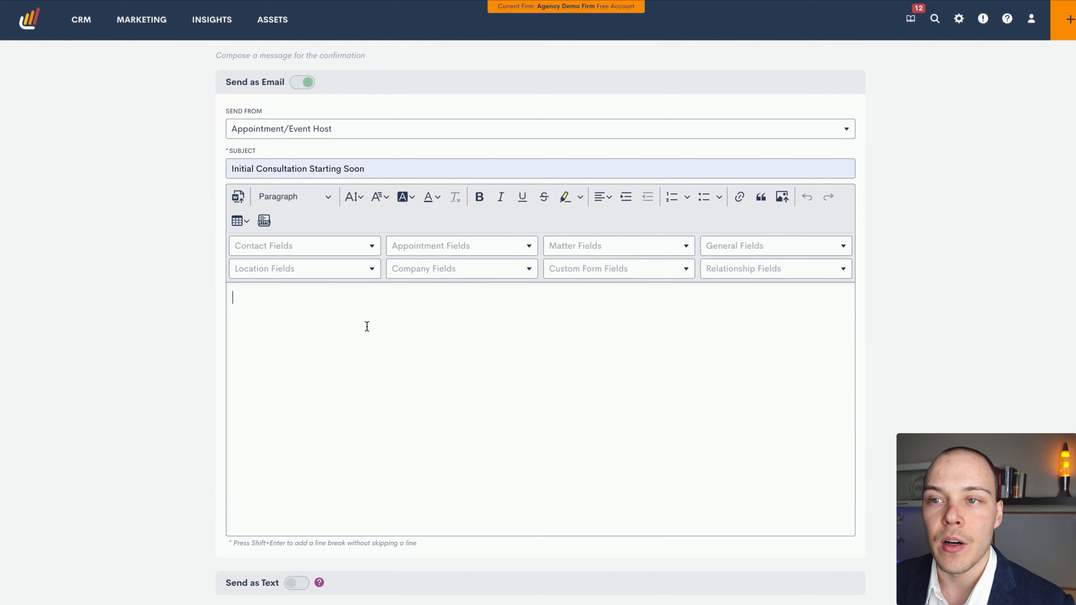
pyautogui.scroll(-5, 379, 385)
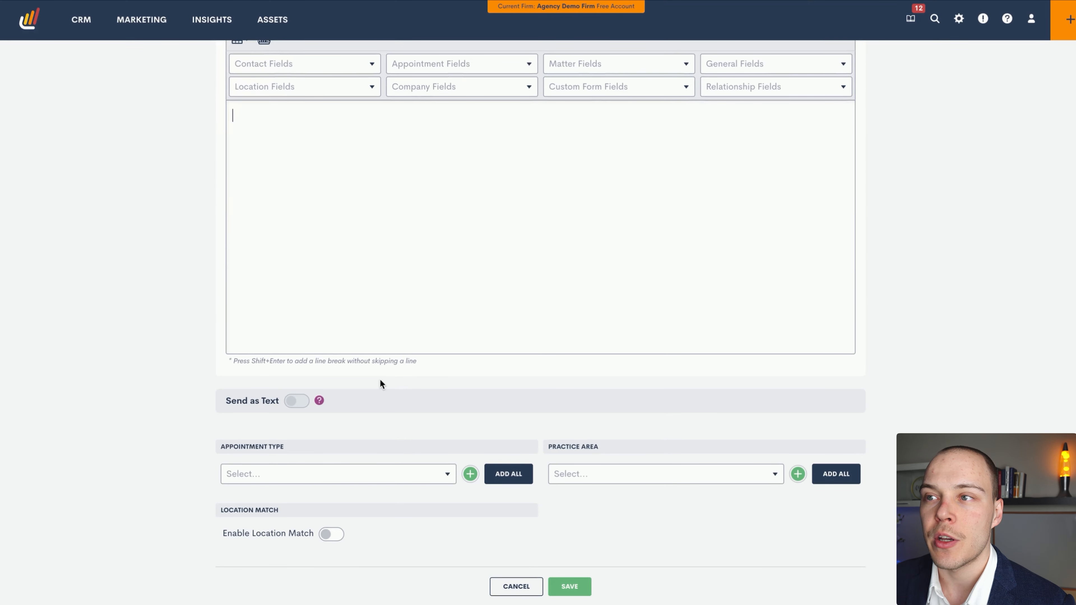
pyautogui.scroll(1, 380, 384)
pyautogui.click(387, 276)
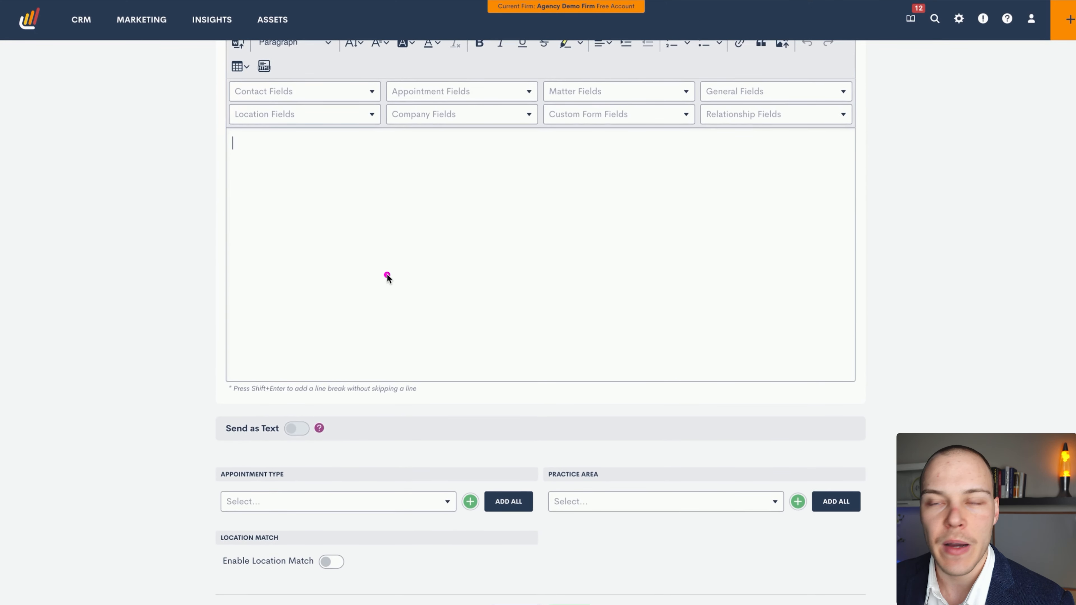
pyautogui.moveTo(387, 276)
pyautogui.mouseDown()
pyautogui.moveTo(363, 103)
pyautogui.moveTo(638, 104)
pyautogui.moveTo(654, 113)
pyautogui.moveTo(636, 146)
pyautogui.moveTo(589, 113)
pyautogui.moveTo(536, 101)
pyautogui.moveTo(356, 138)
pyautogui.moveTo(333, 102)
pyautogui.moveTo(454, 108)
pyautogui.mouseUp()
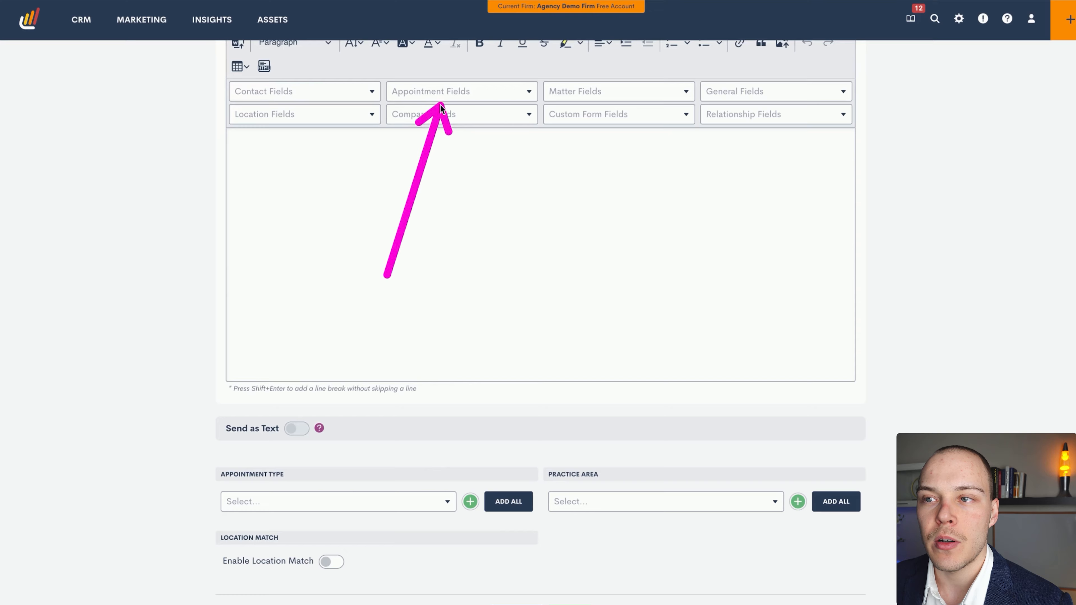
pyautogui.click(463, 92)
pyautogui.scroll(-3, 475, 174)
pyautogui.scroll(-5, 475, 175)
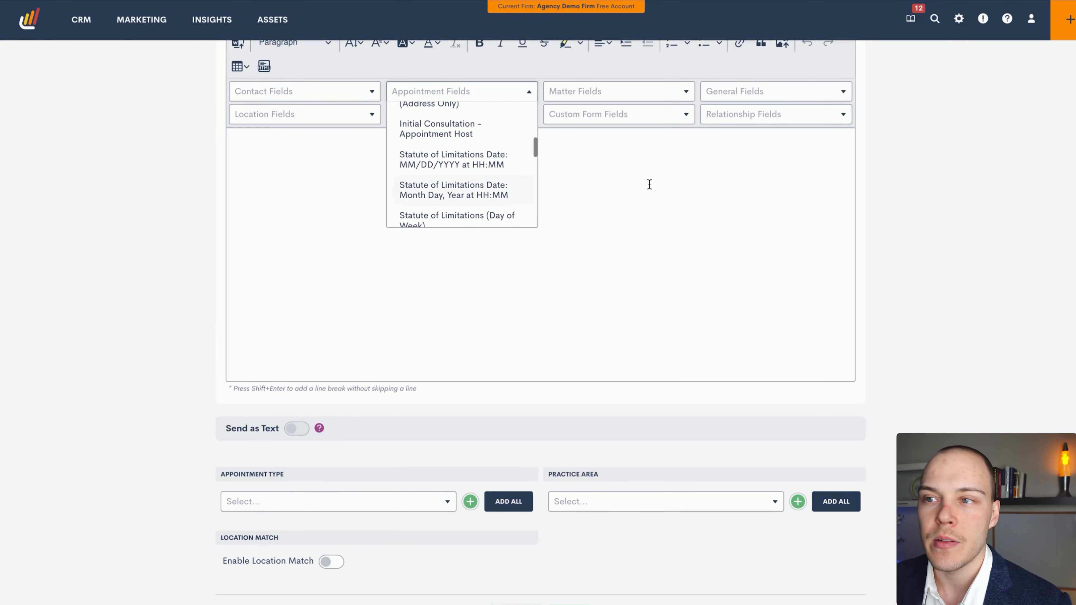
pyautogui.scroll(-2, 535, 187)
pyautogui.click(561, 188)
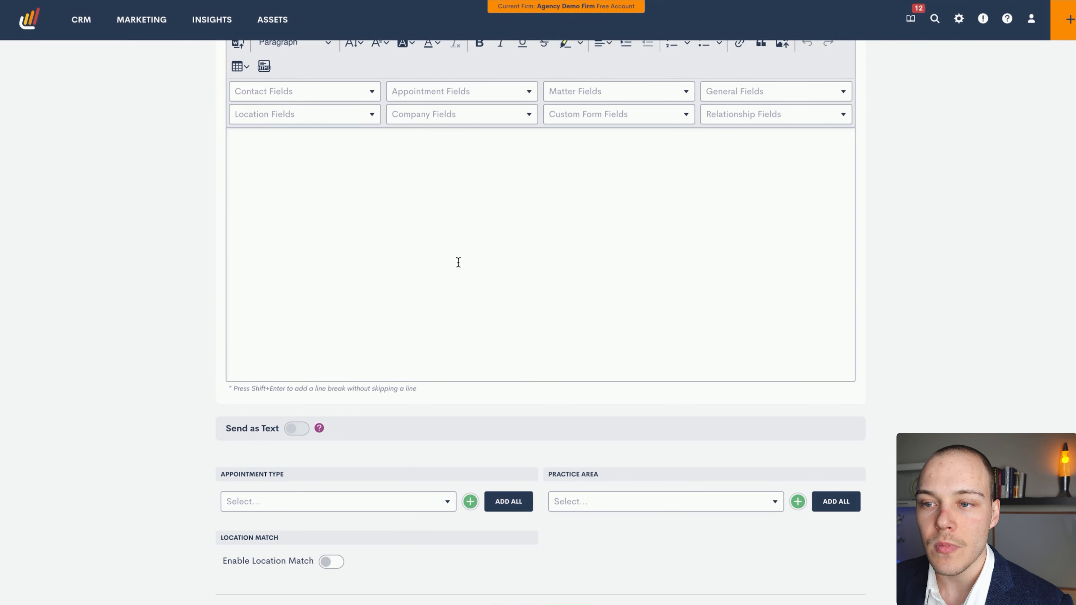
# Apply the confirmation to the Initial Consultation and Follow-up Meeting appointment types
pyautogui.scroll(-1, 458, 255)
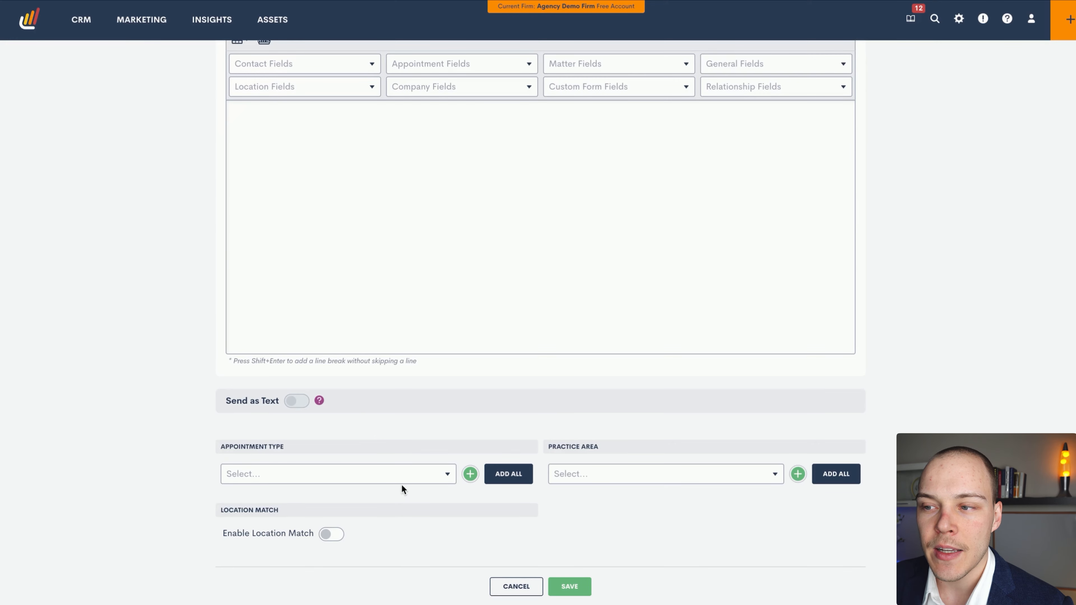
pyautogui.click(419, 475)
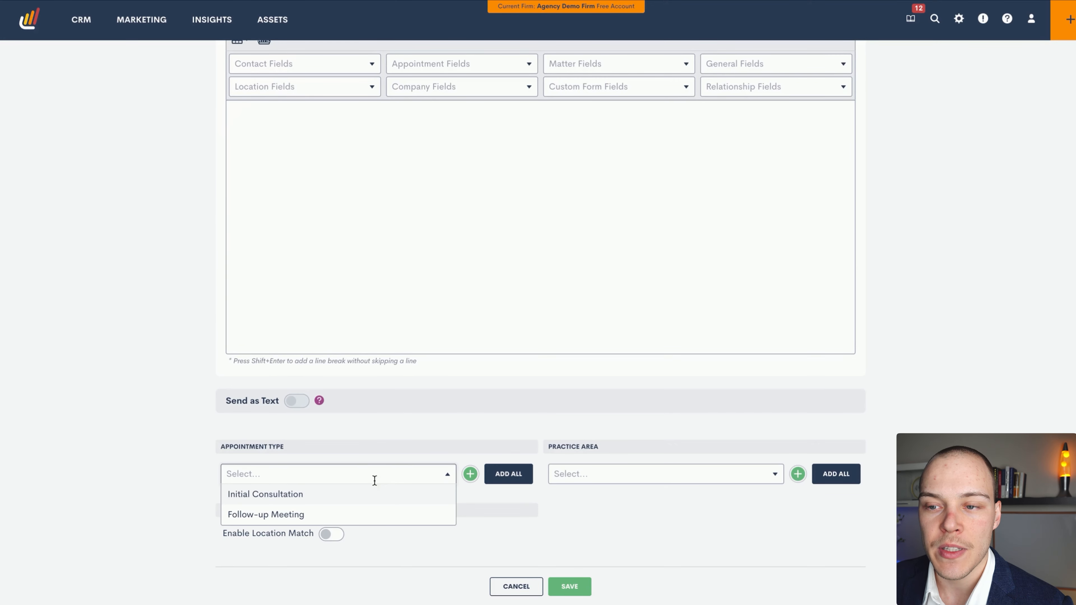
pyautogui.click(339, 497)
pyautogui.click(344, 479)
pyautogui.click(322, 512)
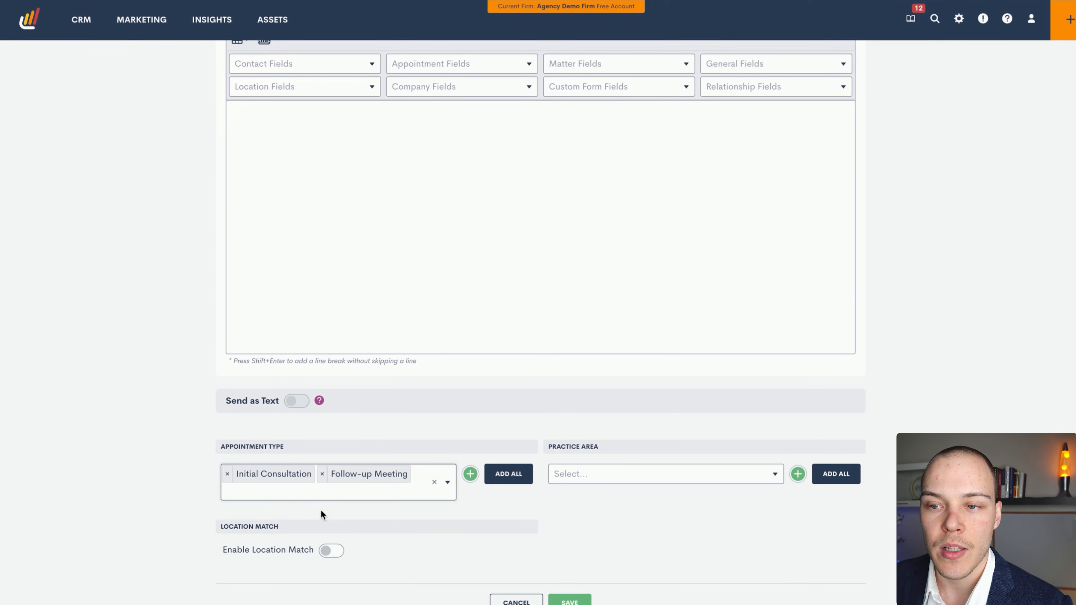
pyautogui.scroll(-1, 312, 478)
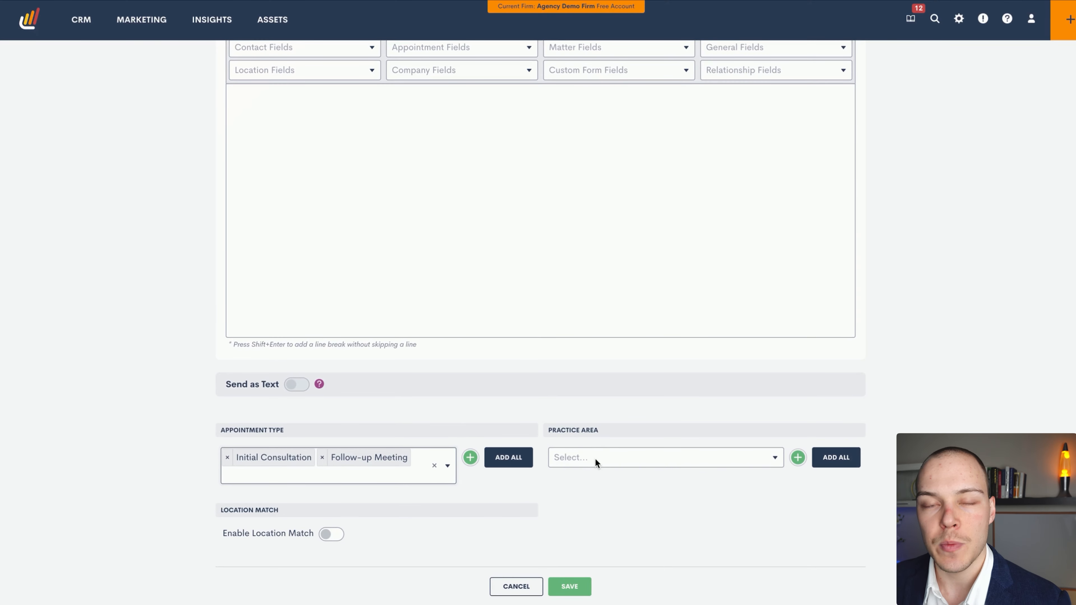
# Apply the confirmation to all practice areas, including Appointments with No Practice Area
pyautogui.click(598, 457)
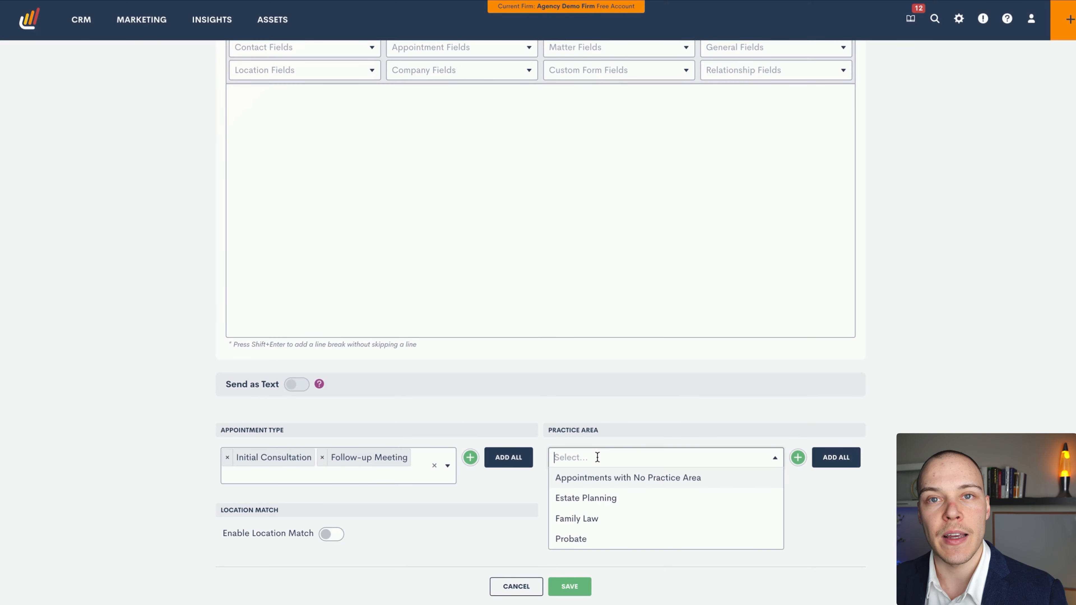
pyautogui.click(630, 422)
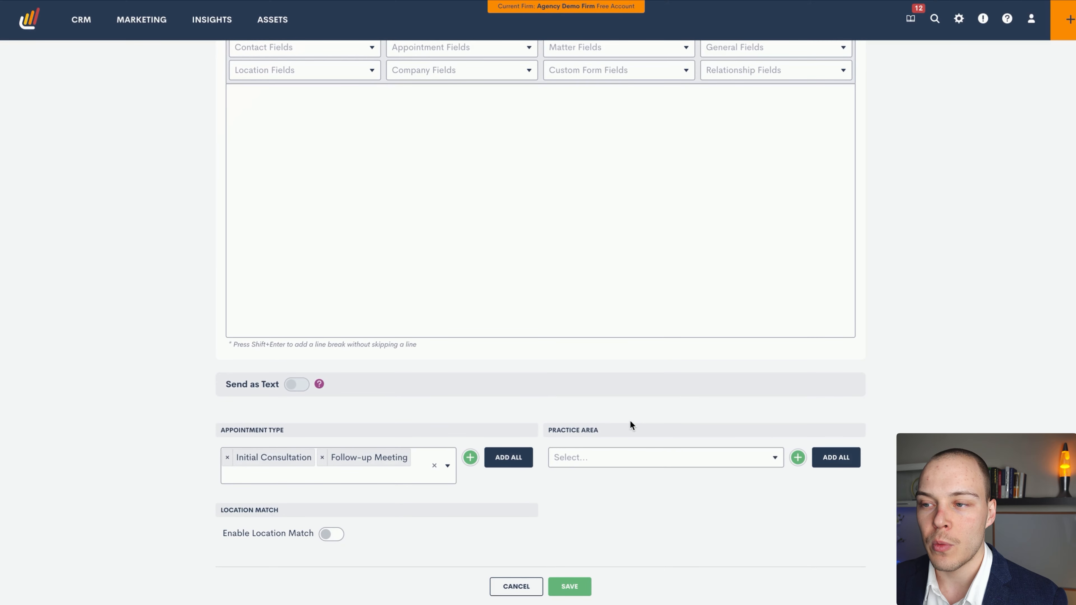
pyautogui.click(621, 457)
pyautogui.click(604, 500)
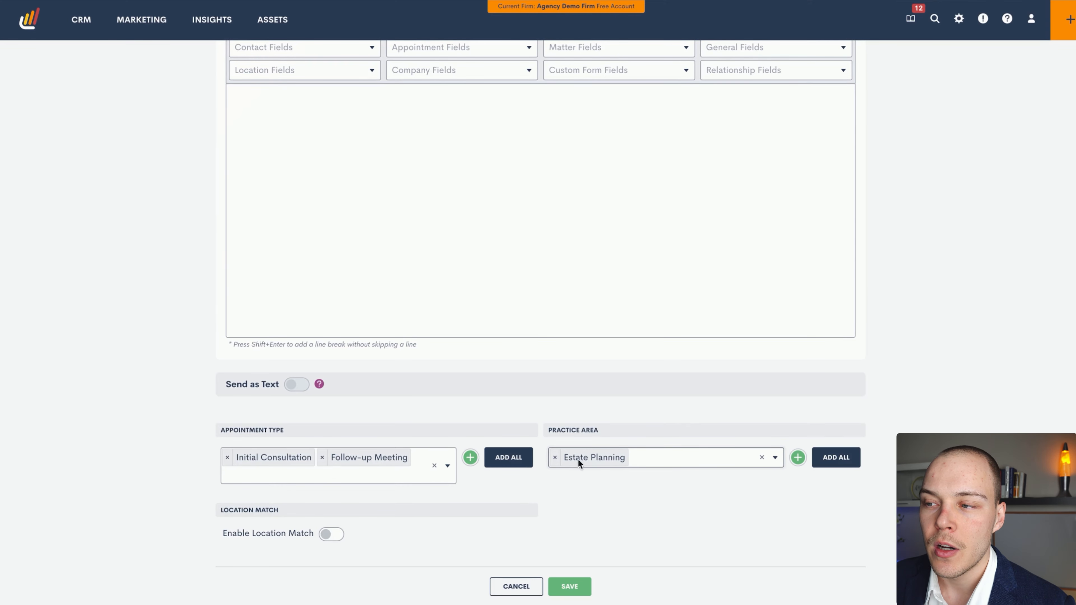
pyautogui.click(554, 458)
pyautogui.click(837, 463)
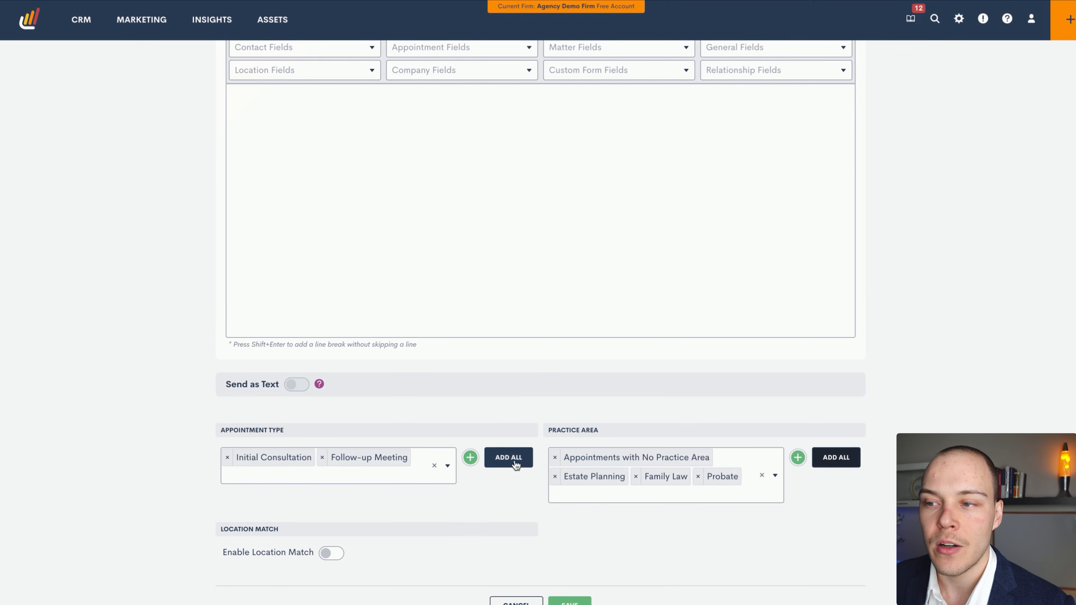
# Try limiting the confirmation to the Office and Phone locations with location match, and discard the unsaved confirmation
pyautogui.scroll(-1, 562, 463)
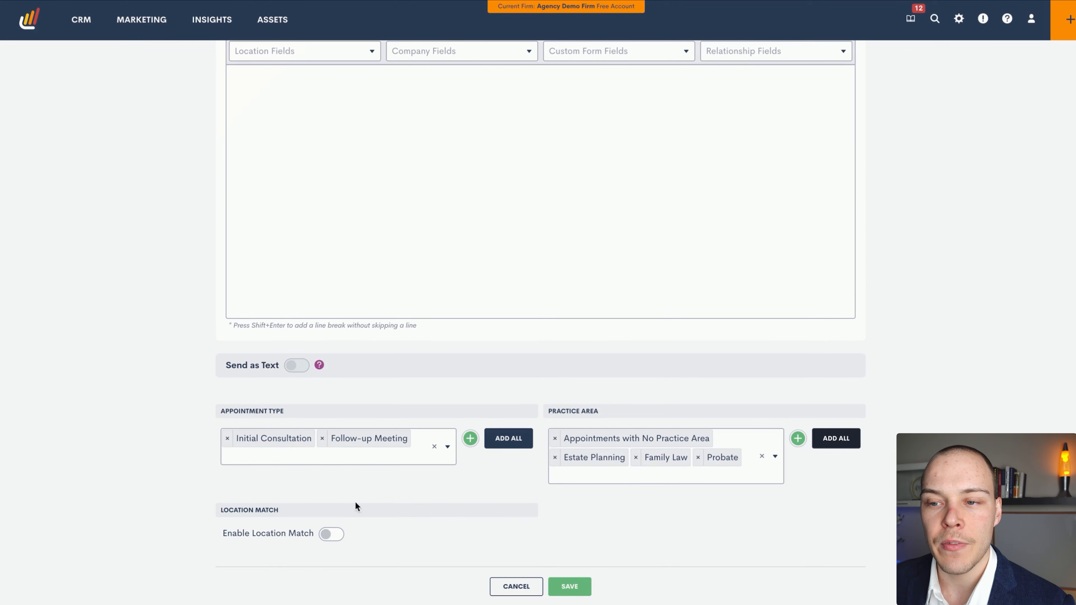
pyautogui.click(331, 534)
pyautogui.scroll(-1, 408, 504)
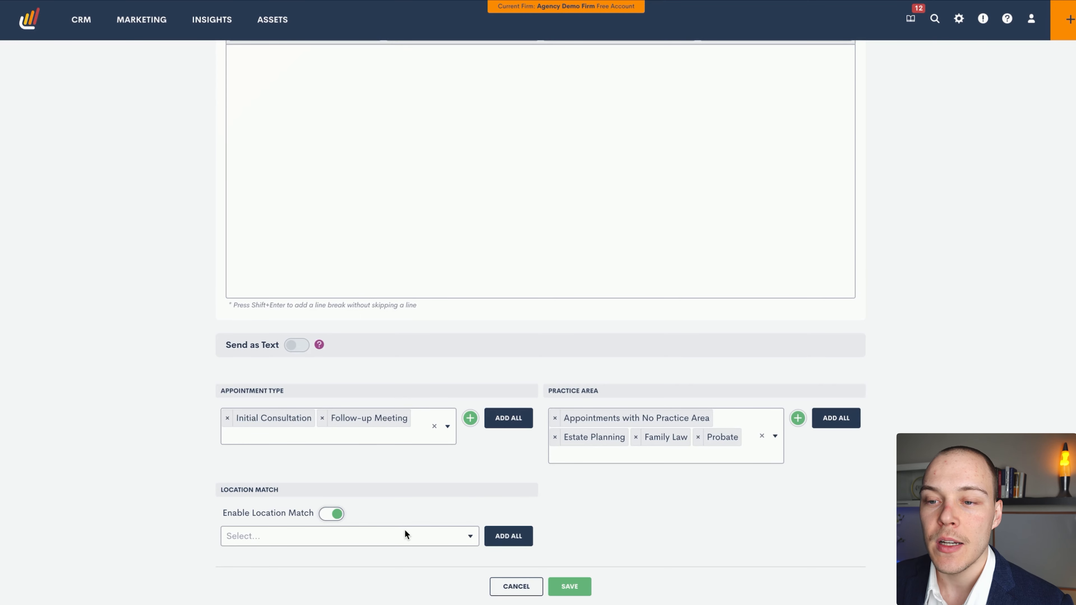
pyautogui.click(404, 530)
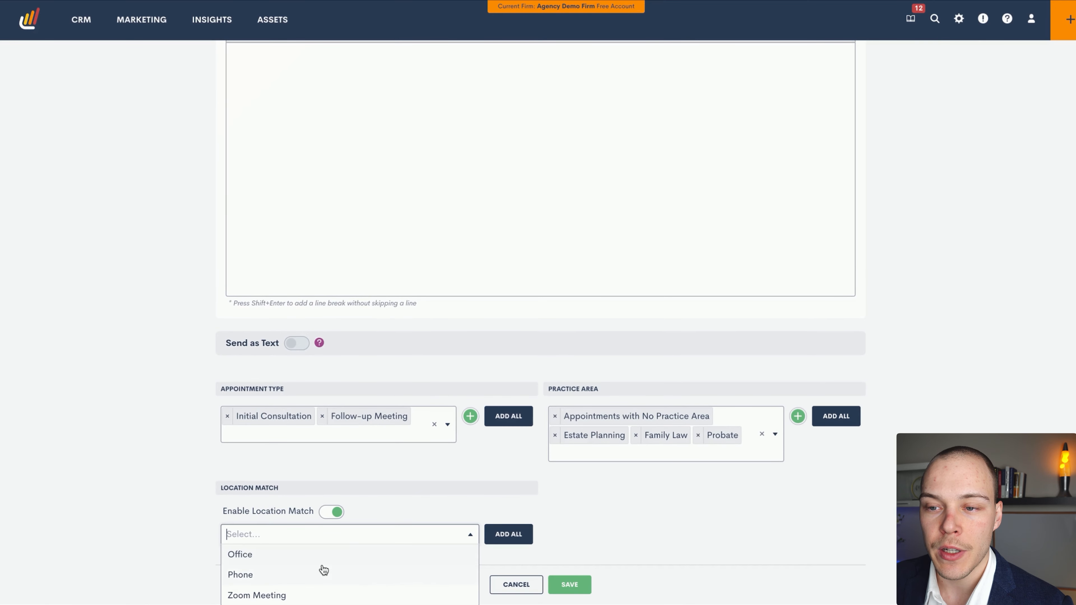
pyautogui.click(325, 556)
pyautogui.click(384, 535)
pyautogui.click(288, 578)
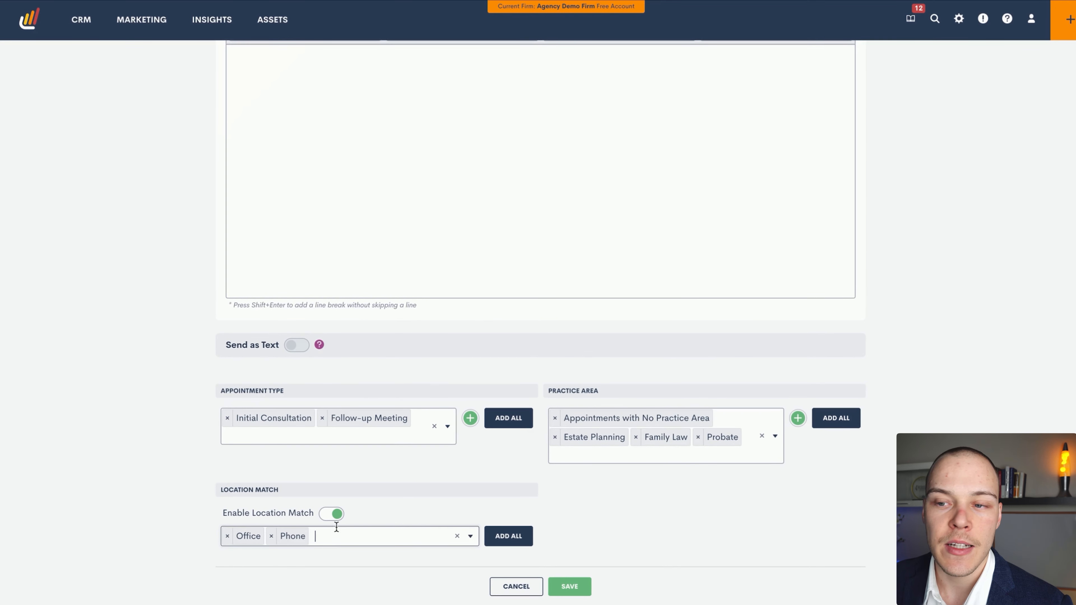
pyautogui.click(337, 518)
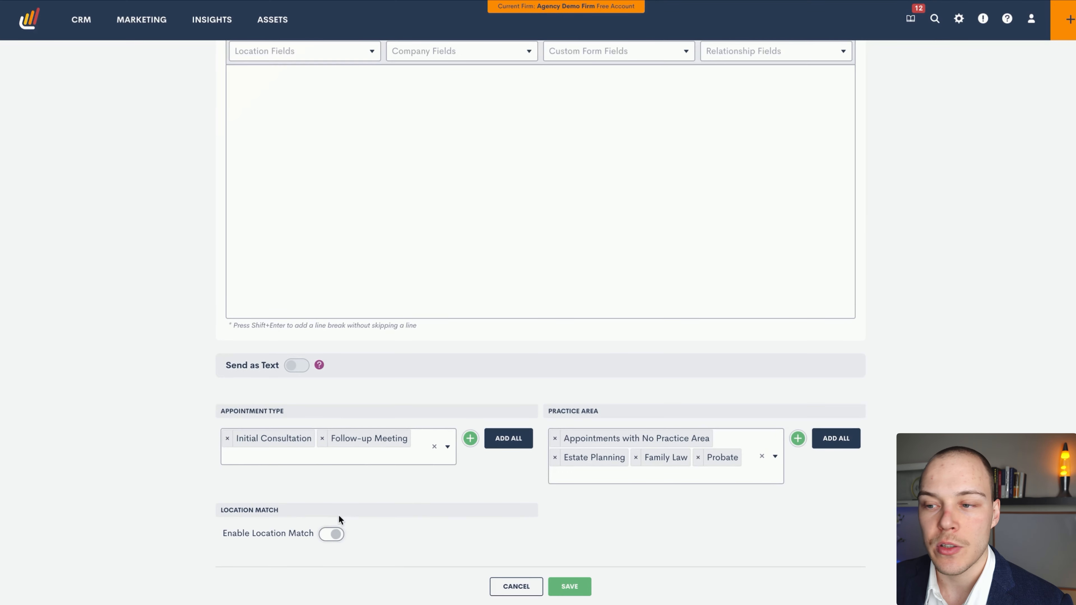
pyautogui.click(516, 589)
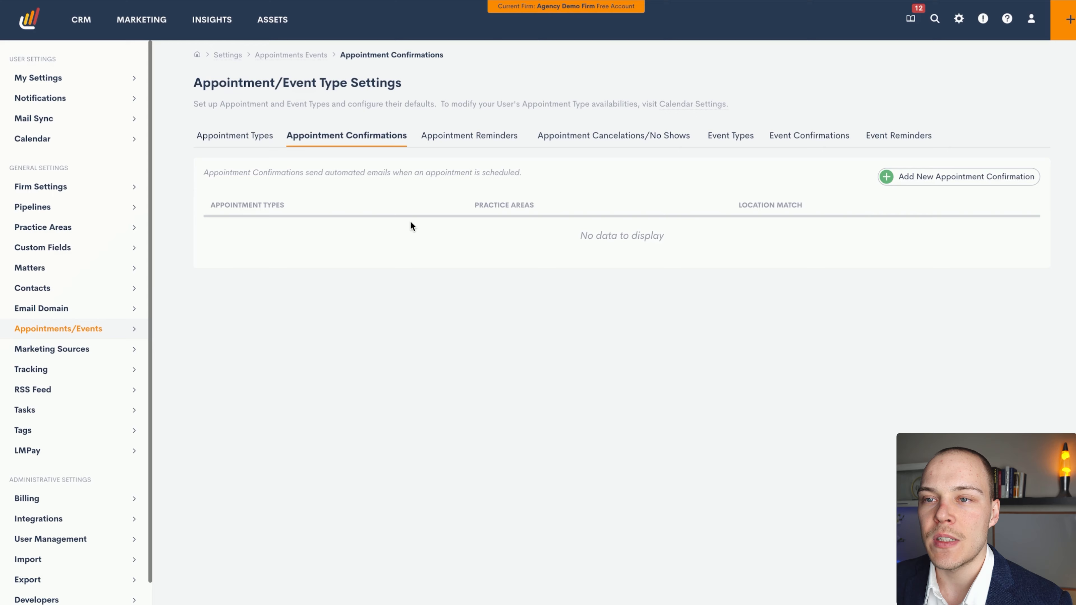
# Examine the delivery timing and available time units of the Initial Consultation Starting Soon appointment reminder, leaving without updating it
pyautogui.click(470, 142)
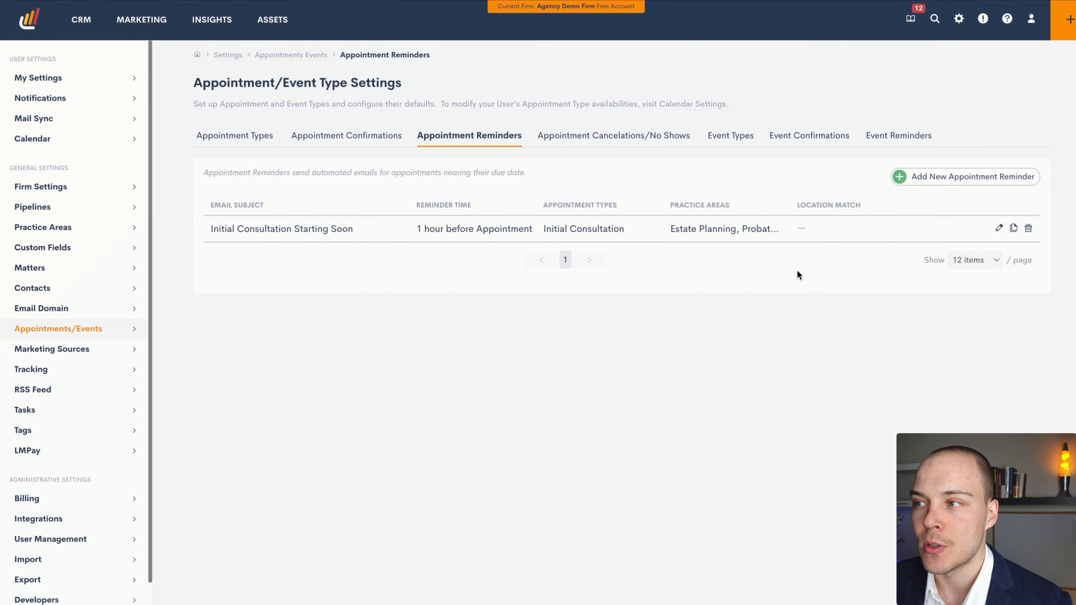
pyautogui.click(998, 229)
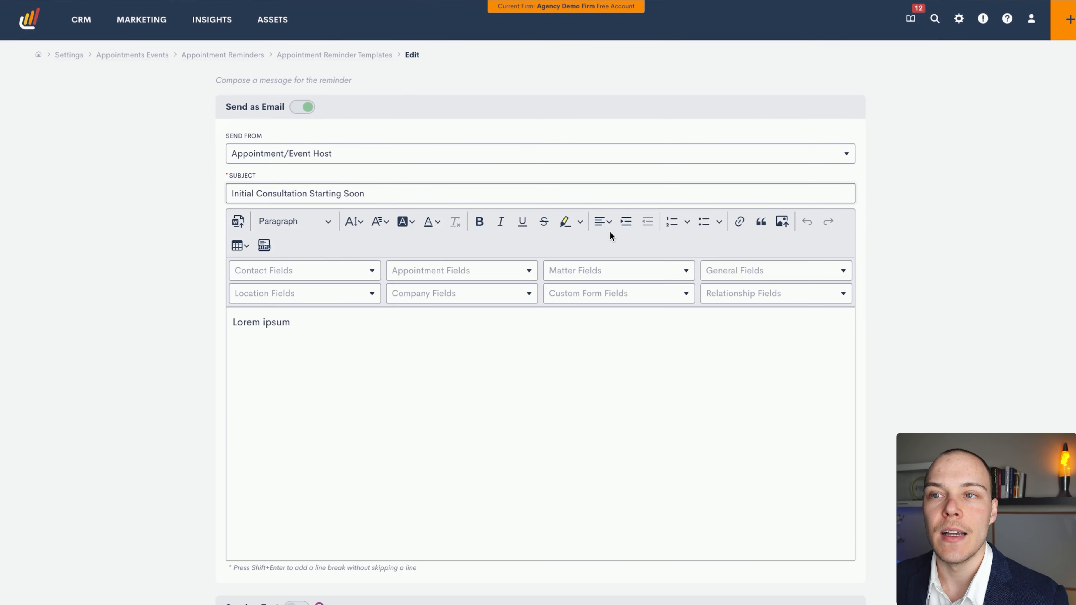
pyautogui.scroll(-7, 202, 235)
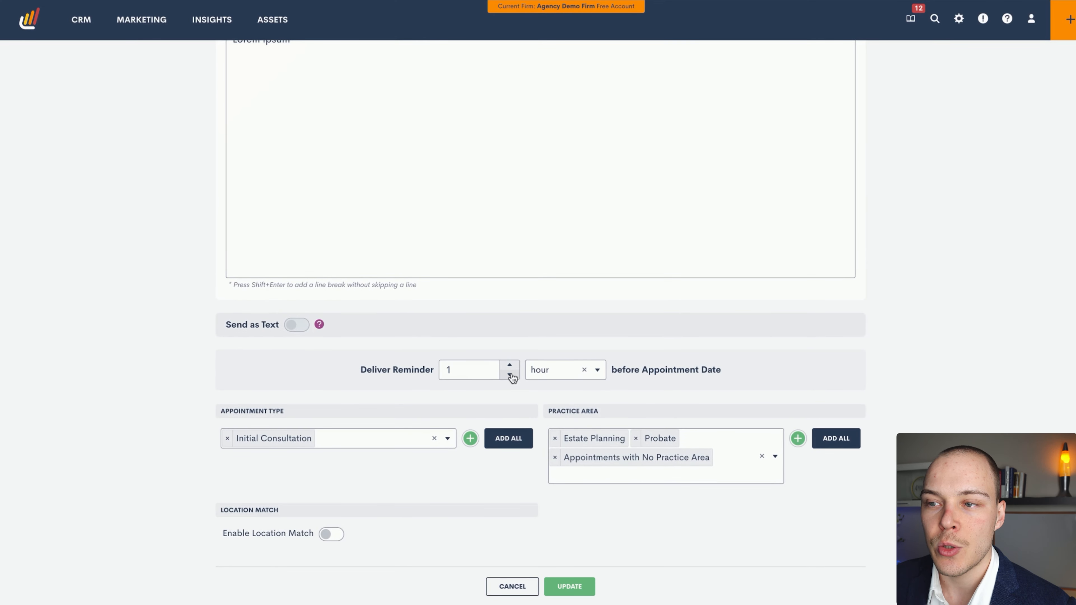
pyautogui.click(488, 371)
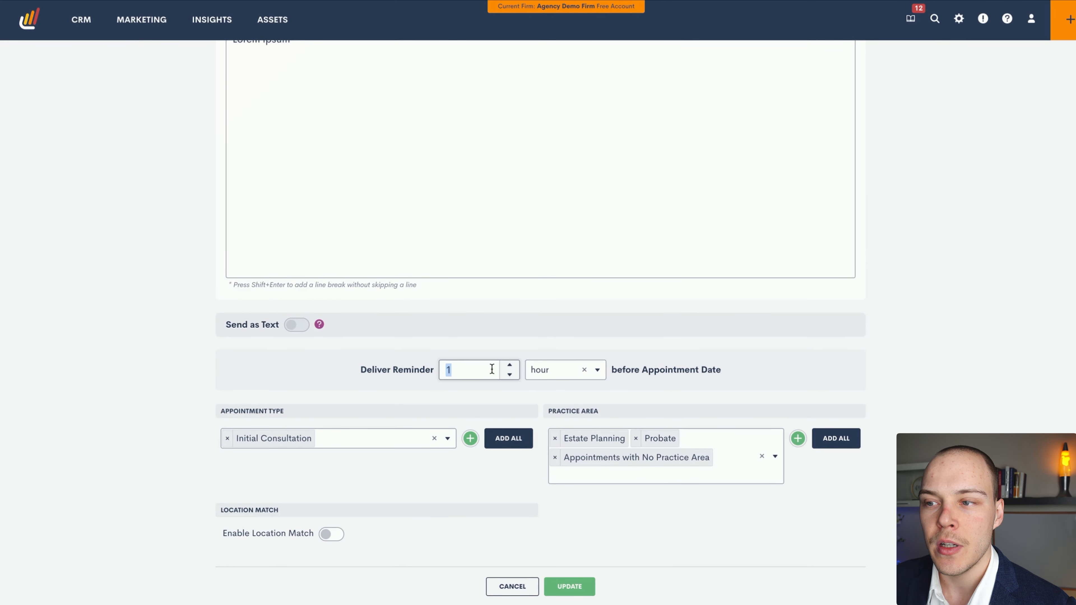
pyautogui.click(553, 374)
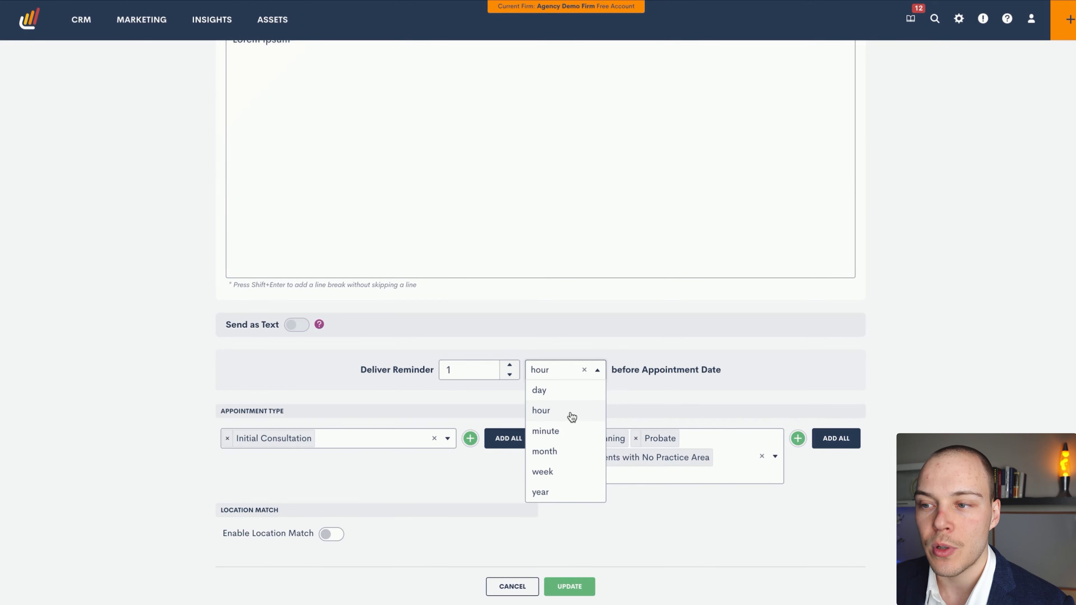
pyautogui.click(877, 390)
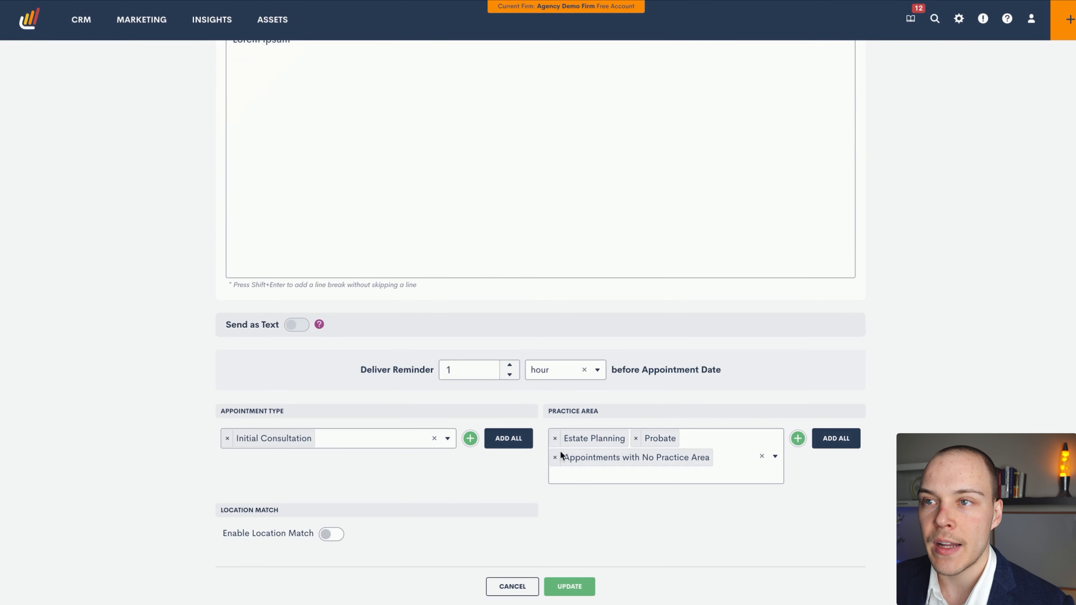
pyautogui.click(511, 587)
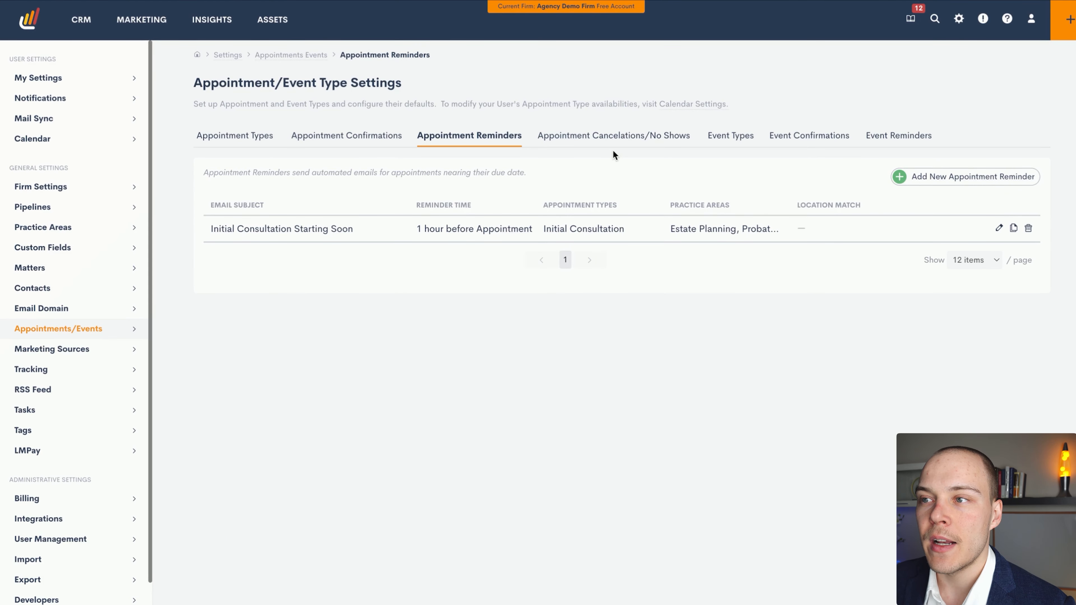
# Examine the appointment statuses that can trigger a new cancelation/no-show message, and leave the template without saving
pyautogui.click(618, 138)
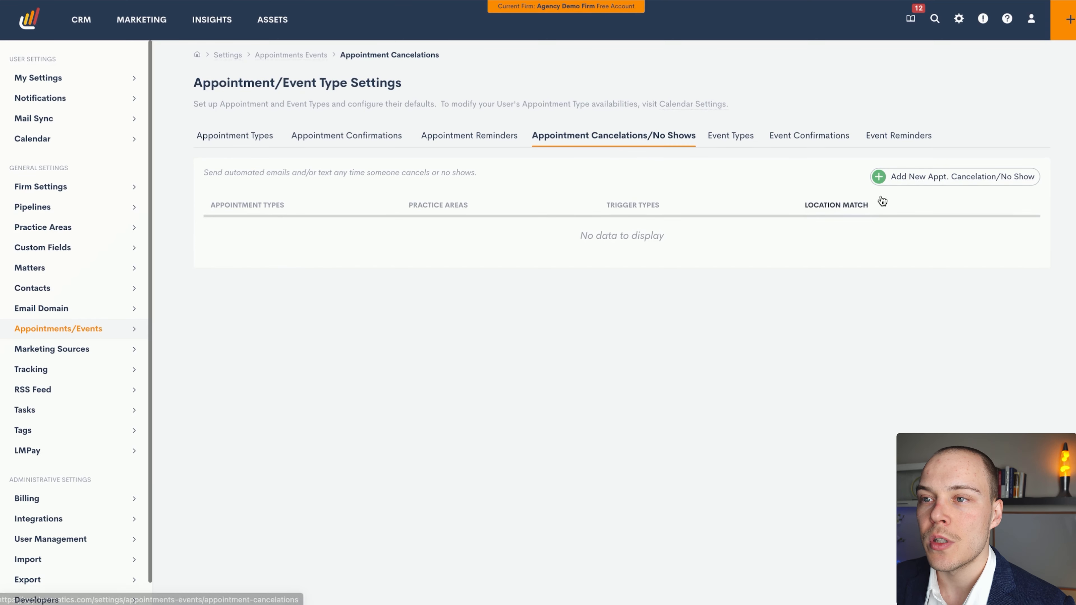
pyautogui.click(930, 178)
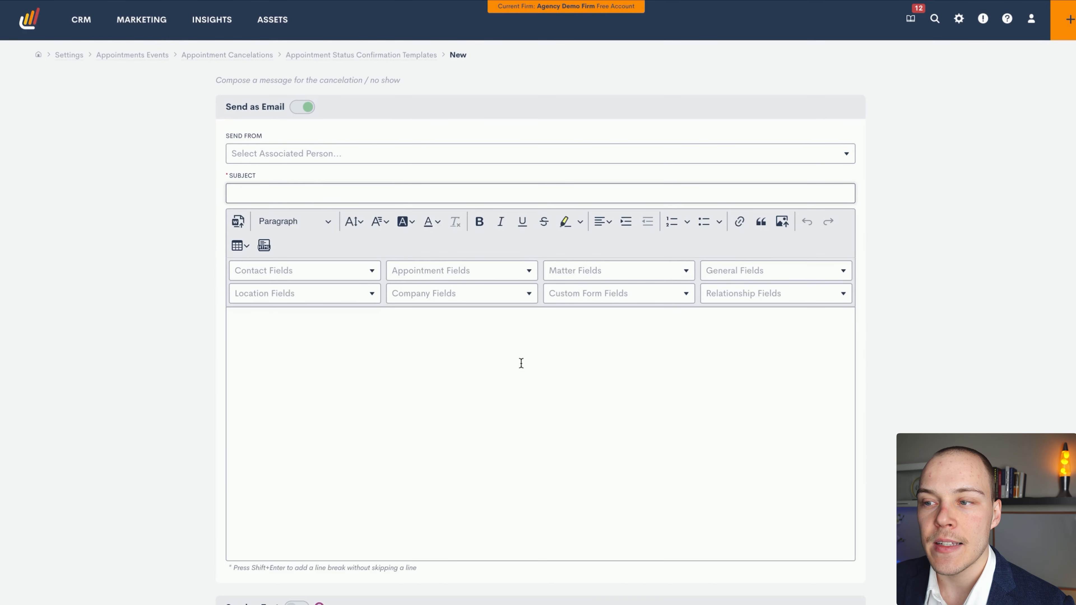
pyautogui.scroll(-5, 521, 363)
pyautogui.click(597, 411)
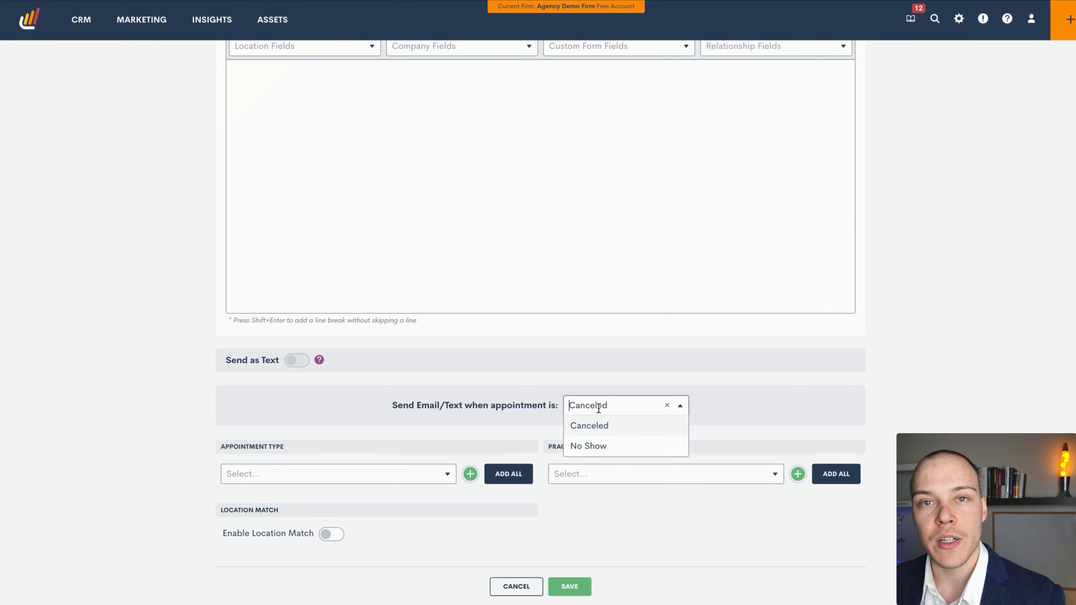
pyautogui.click(857, 362)
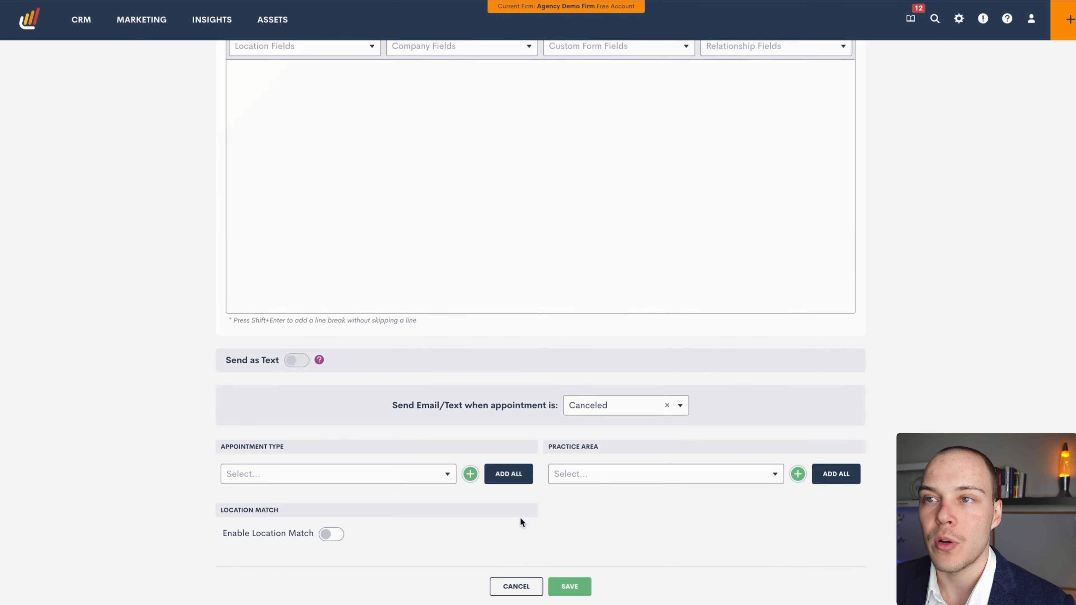
pyautogui.click(517, 586)
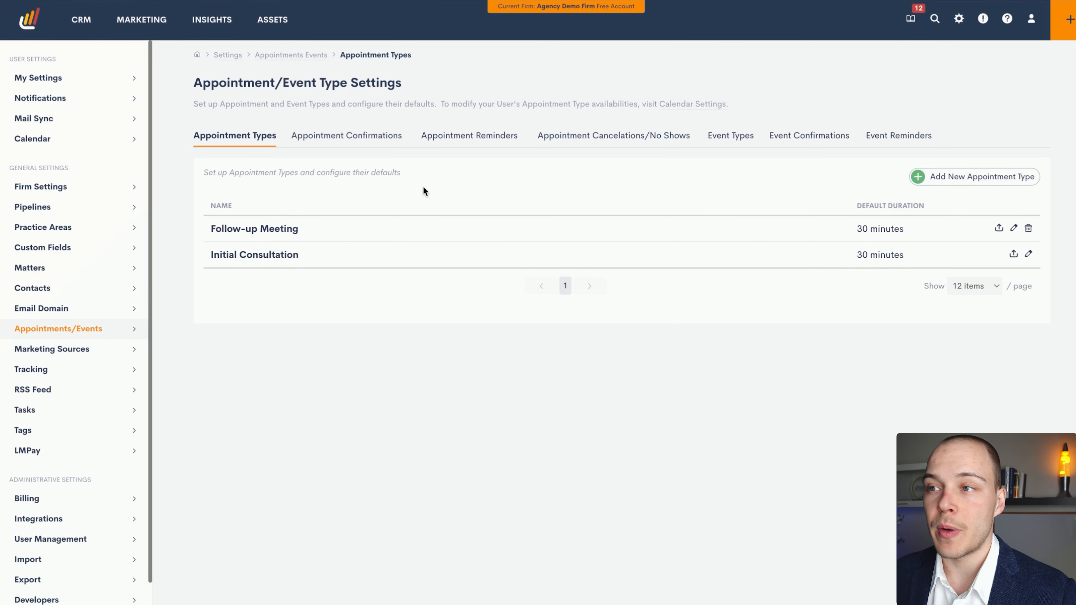
# Review the calendar settings, examining which calendars can receive synced appointments and which can supply availability
pyautogui.click(678, 104)
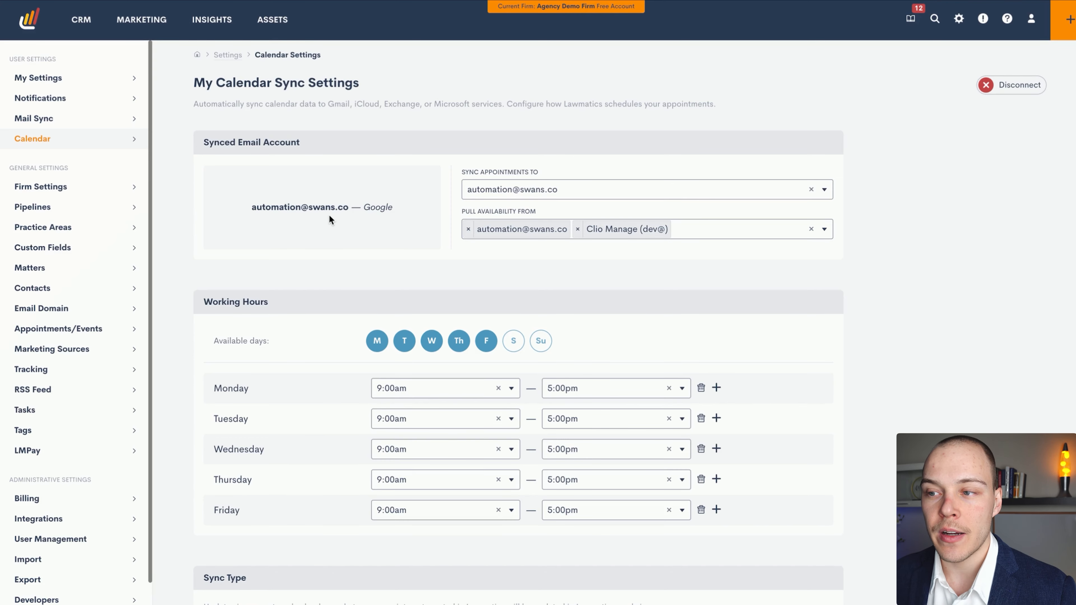
pyautogui.scroll(-10, 335, 212)
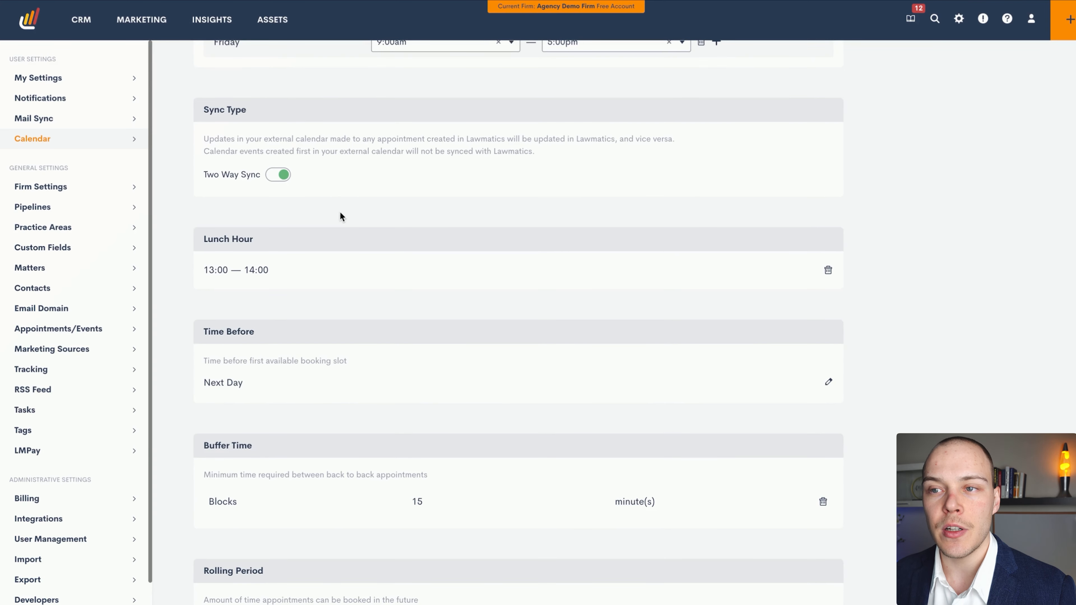
pyautogui.scroll(10, 339, 213)
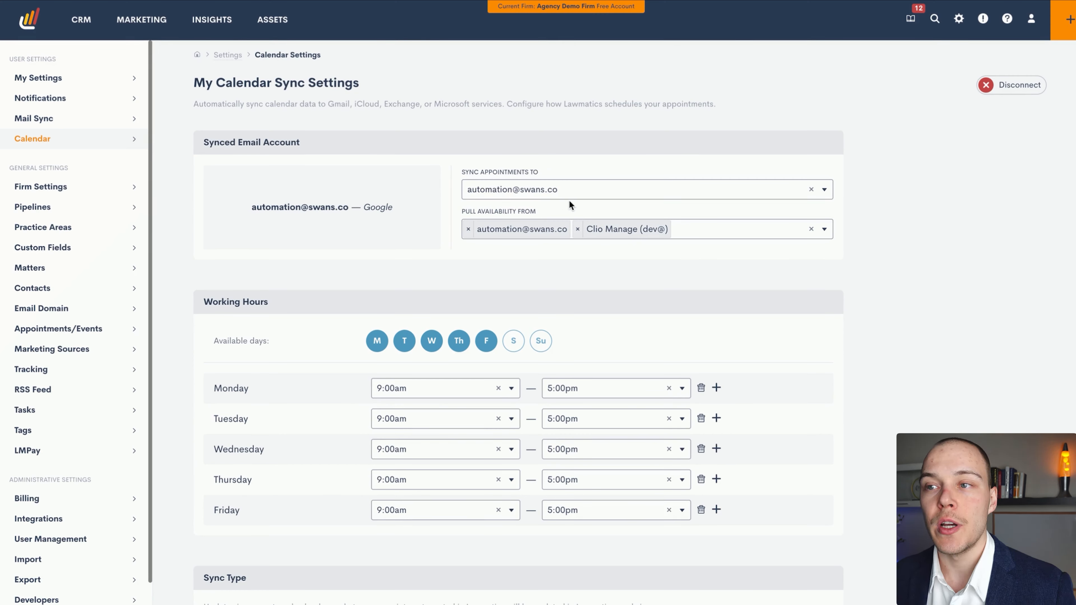
pyautogui.click(578, 187)
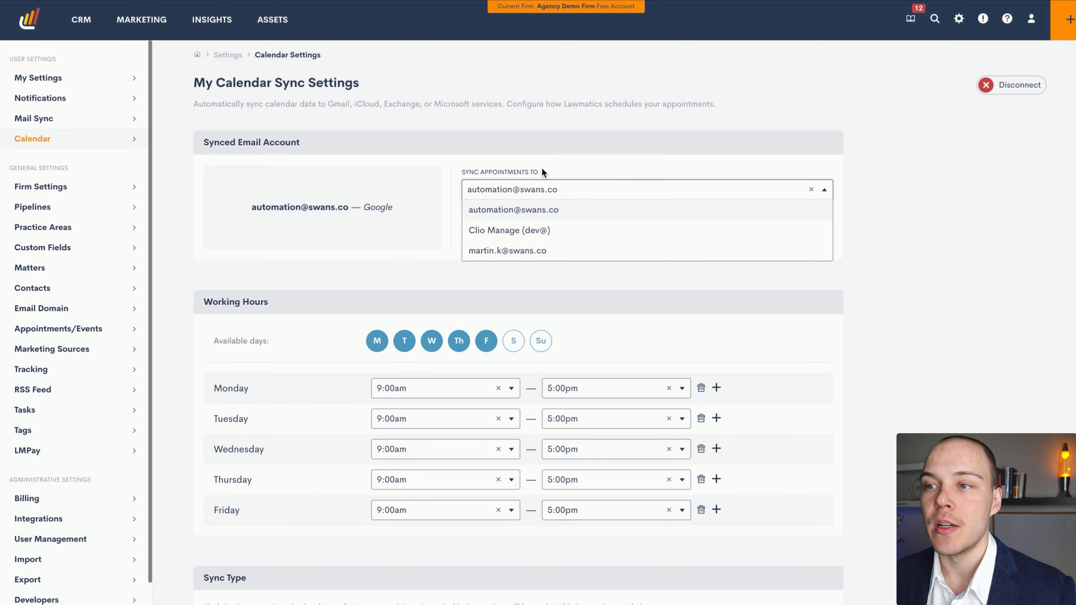
pyautogui.click(575, 166)
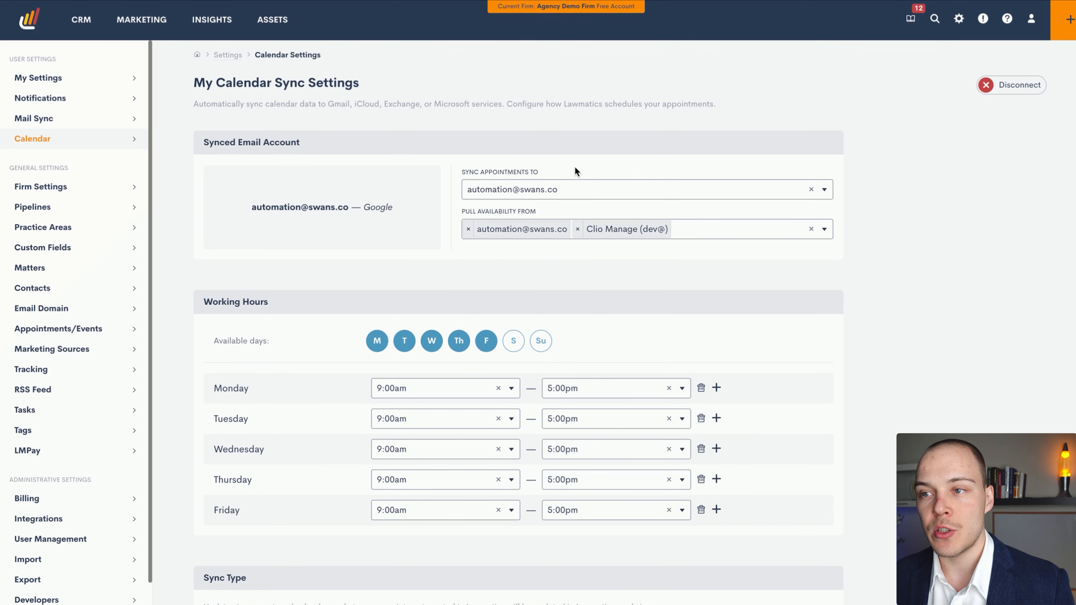
pyautogui.click(701, 233)
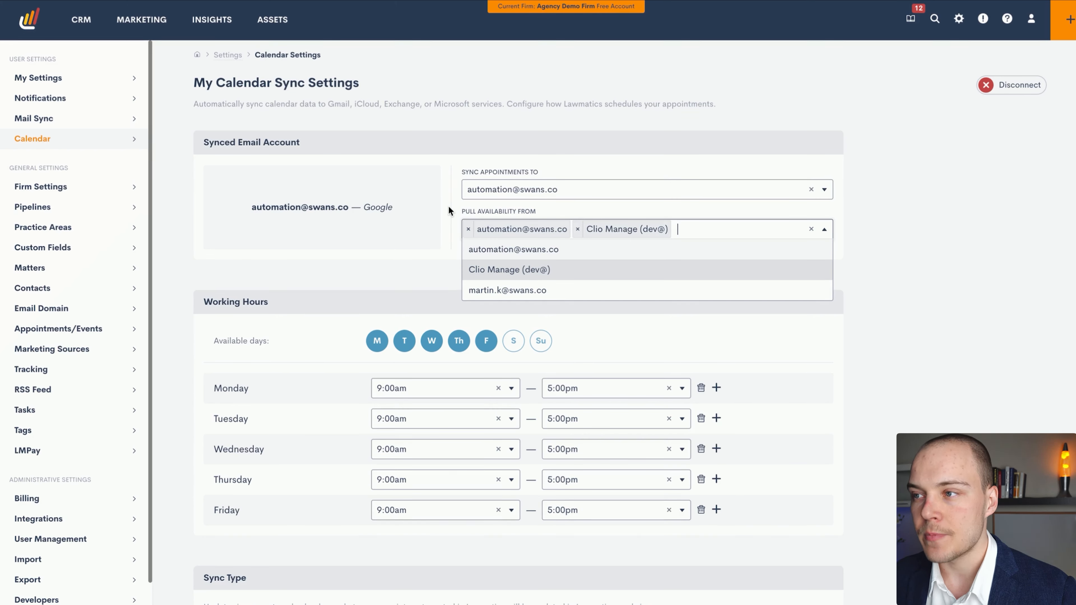
pyautogui.click(884, 211)
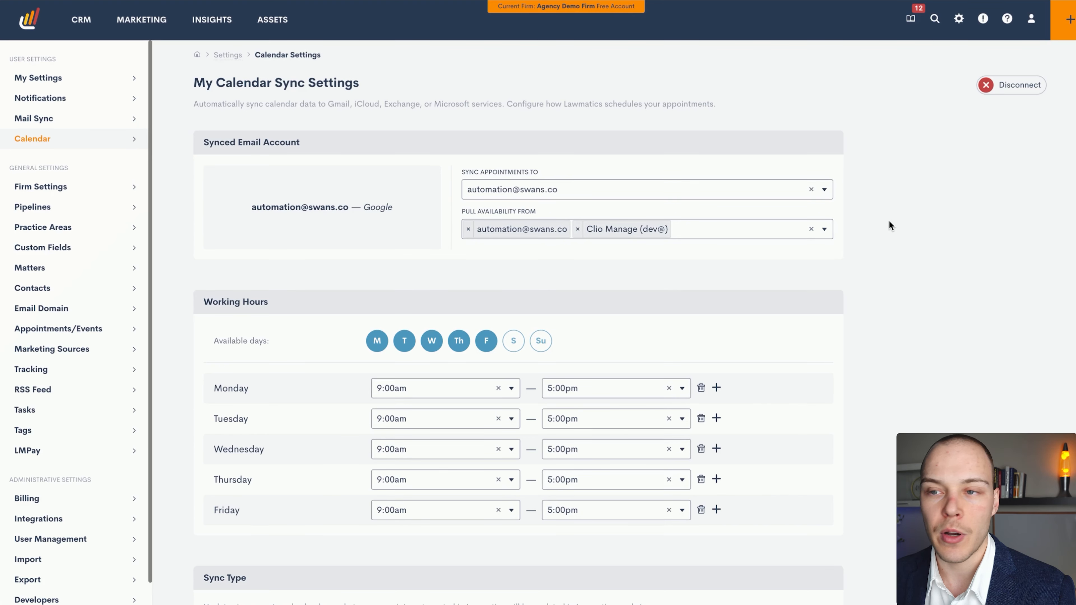
# Add an extra time slot to Monday's working hours and remove it again
pyautogui.scroll(-1, 887, 221)
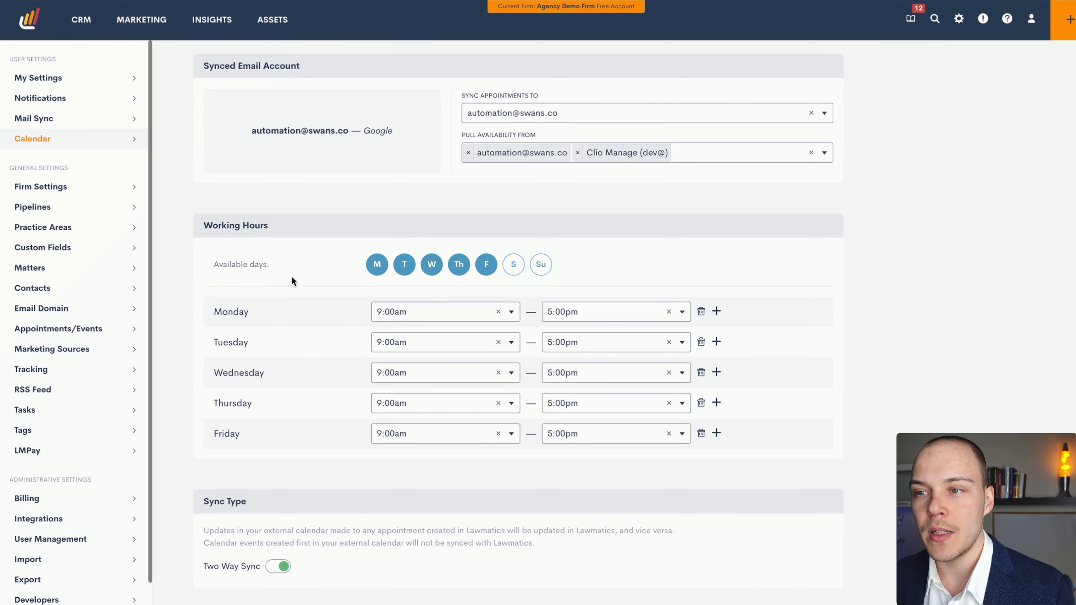
pyautogui.scroll(-1, 336, 406)
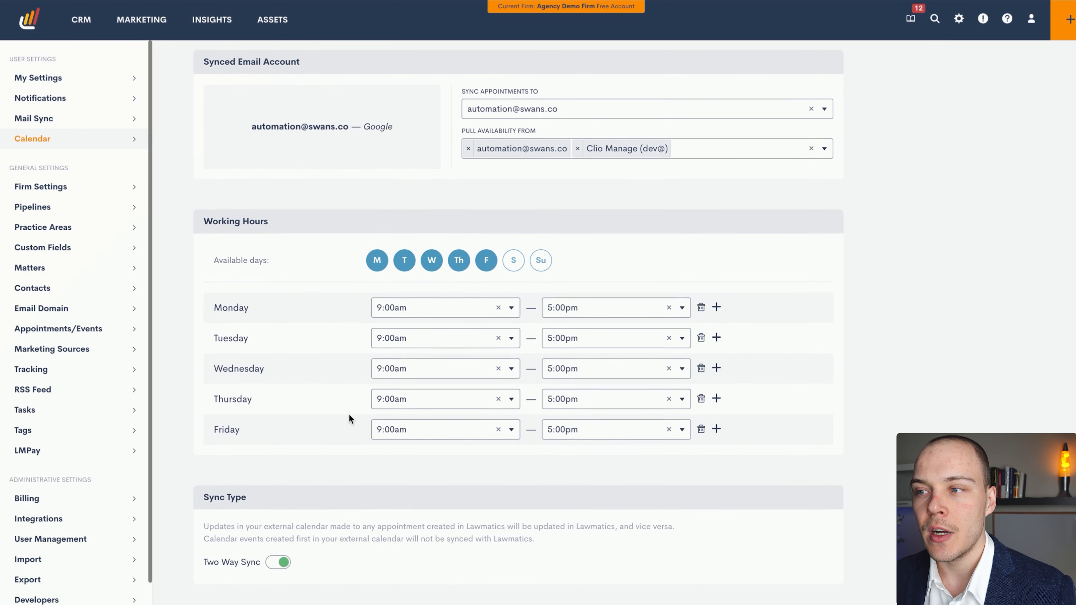
pyautogui.click(717, 307)
pyautogui.click(702, 337)
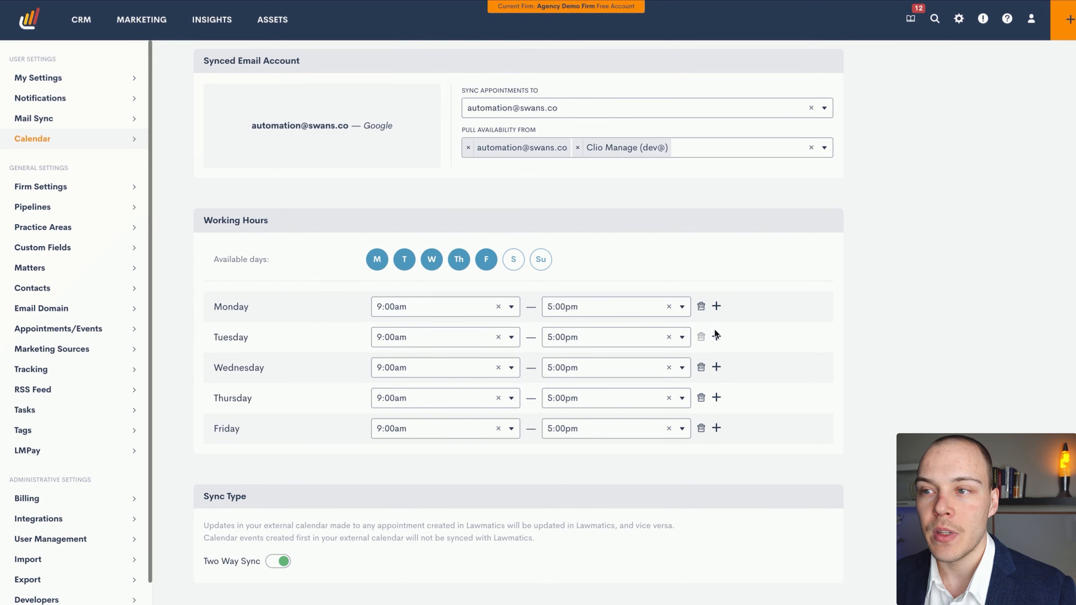
# Review the calendar's working hours, sync type, lunch hour and time before the first available booking slot
pyautogui.scroll(-2, 784, 308)
pyautogui.scroll(-3, 786, 303)
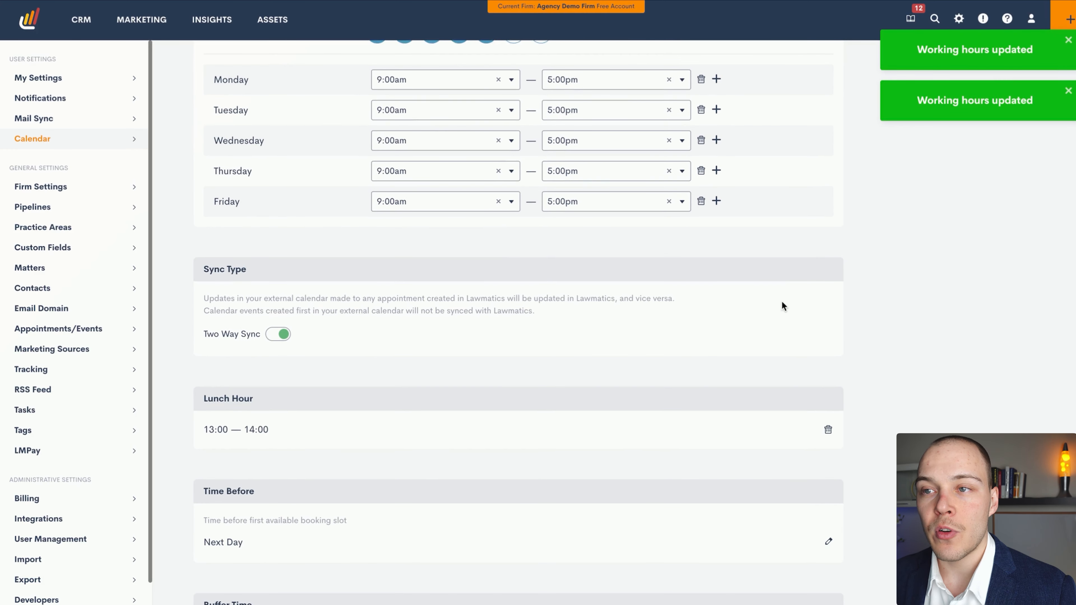
pyautogui.scroll(4, 436, 212)
pyautogui.scroll(-1, 346, 244)
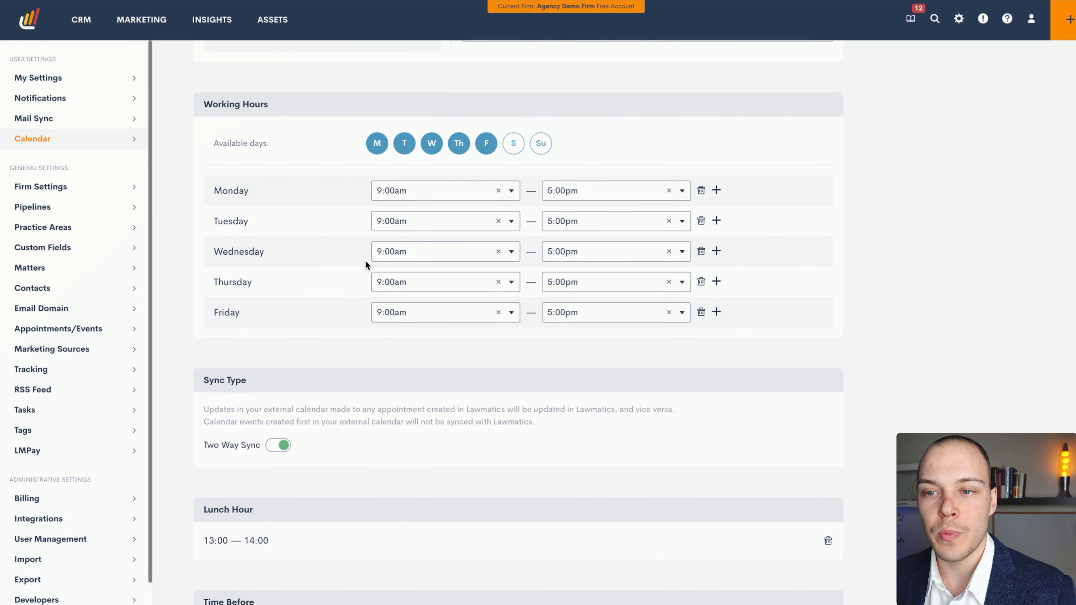
pyautogui.scroll(-3, 416, 295)
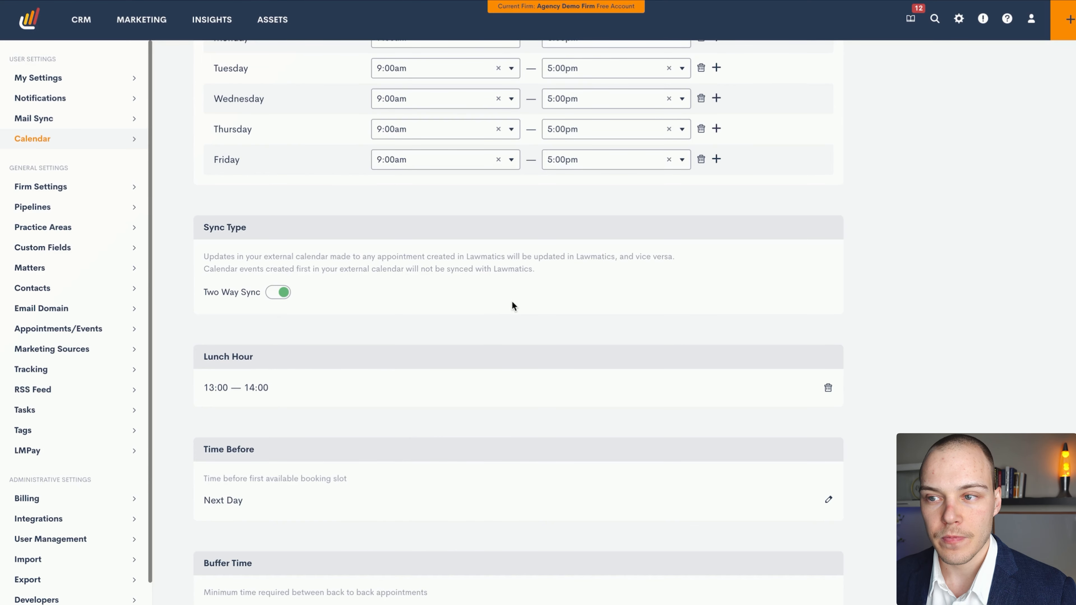
# Examine the options for the time before the first available booking slot, keeping Next Day
pyautogui.scroll(1, 512, 302)
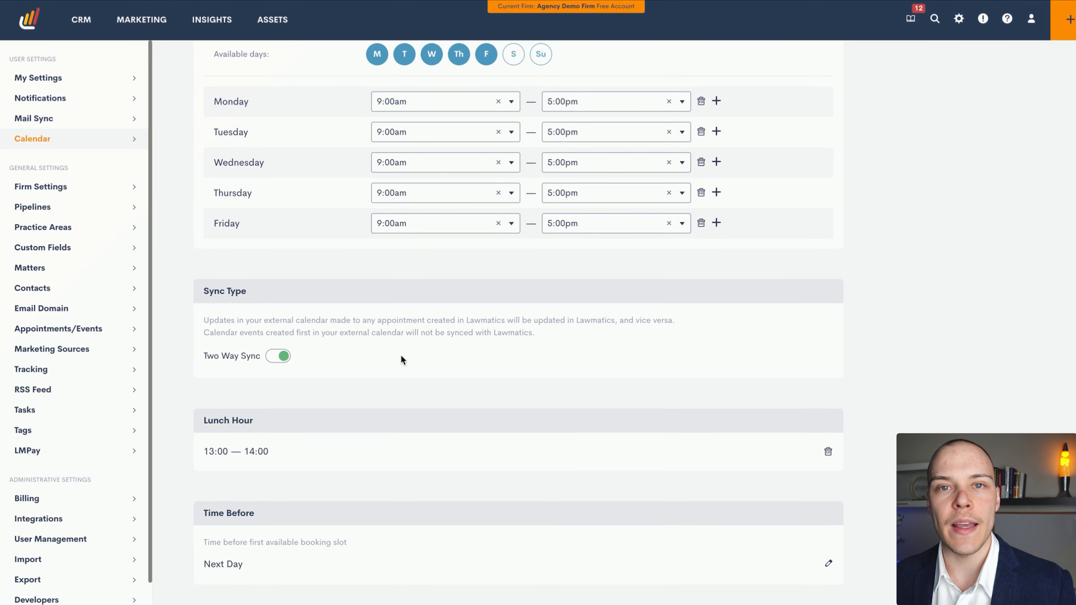
pyautogui.scroll(-1, 402, 355)
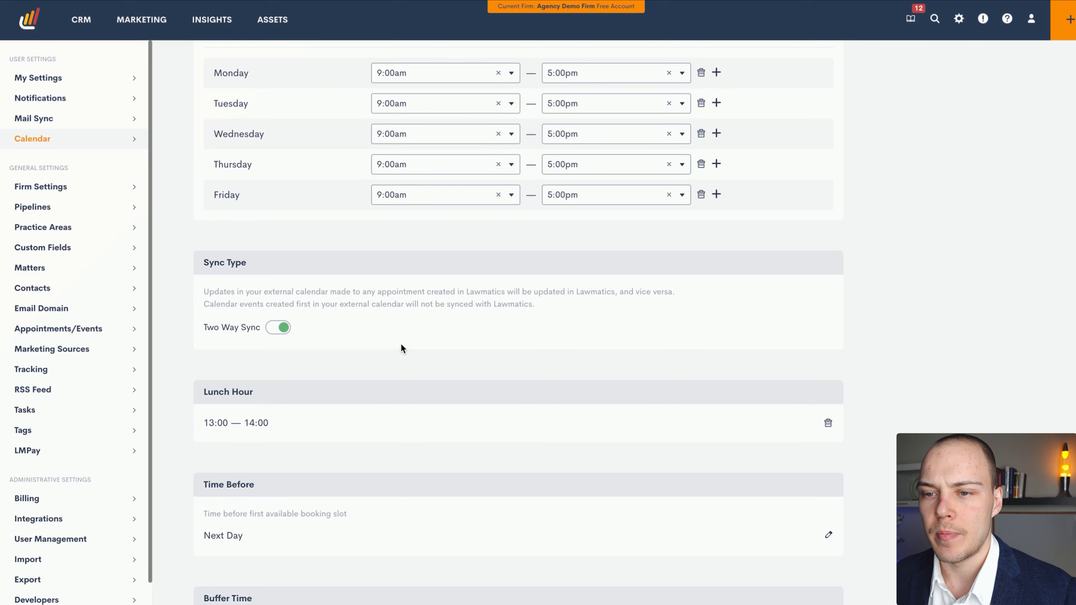
pyautogui.scroll(-5, 402, 346)
pyautogui.scroll(-3, 427, 283)
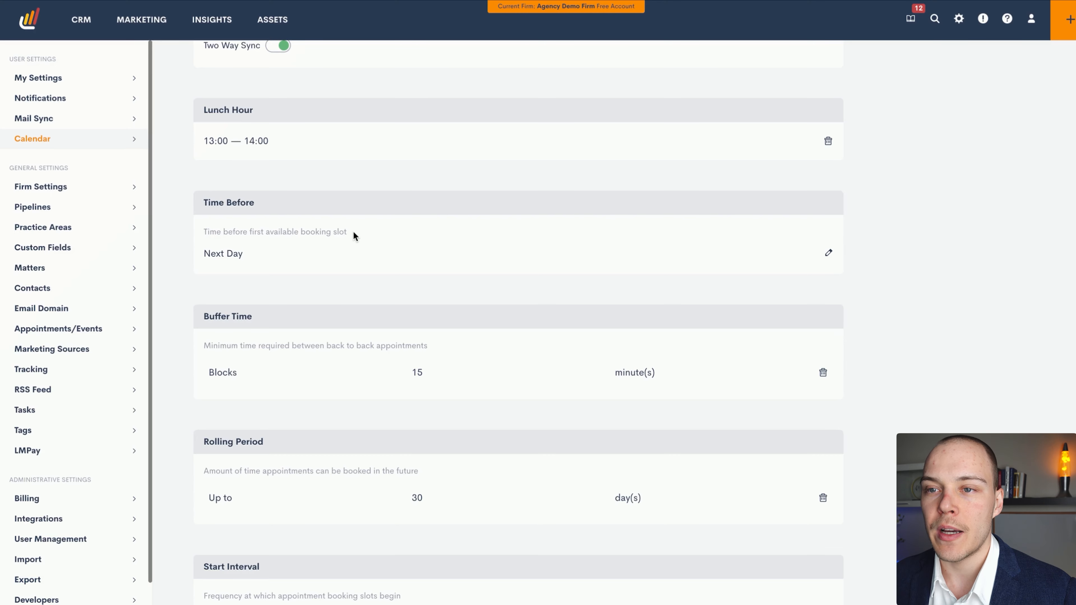
pyautogui.click(830, 252)
pyautogui.click(505, 269)
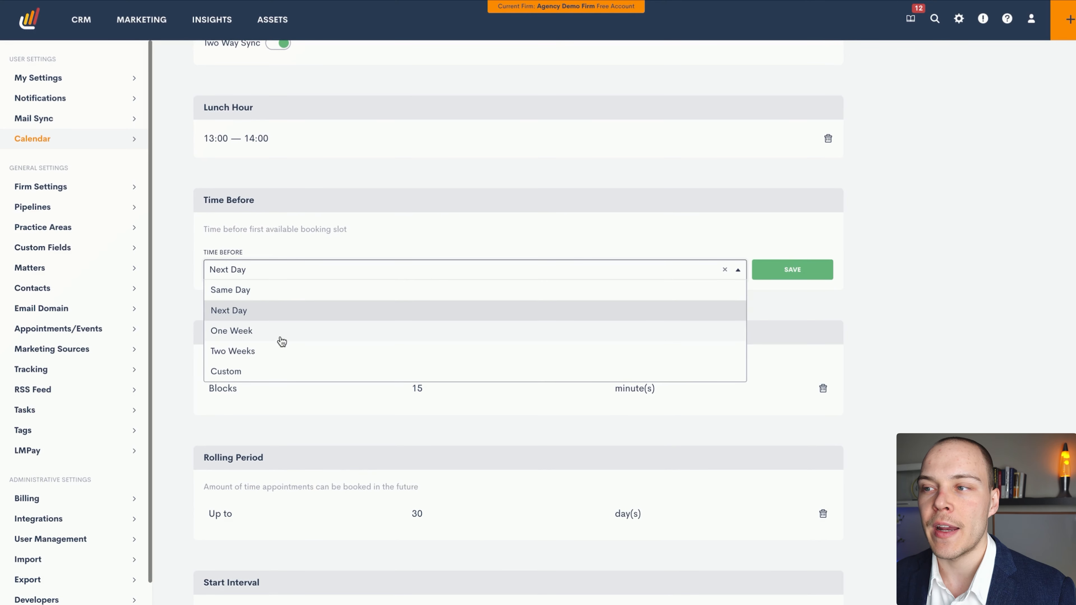
pyautogui.click(870, 328)
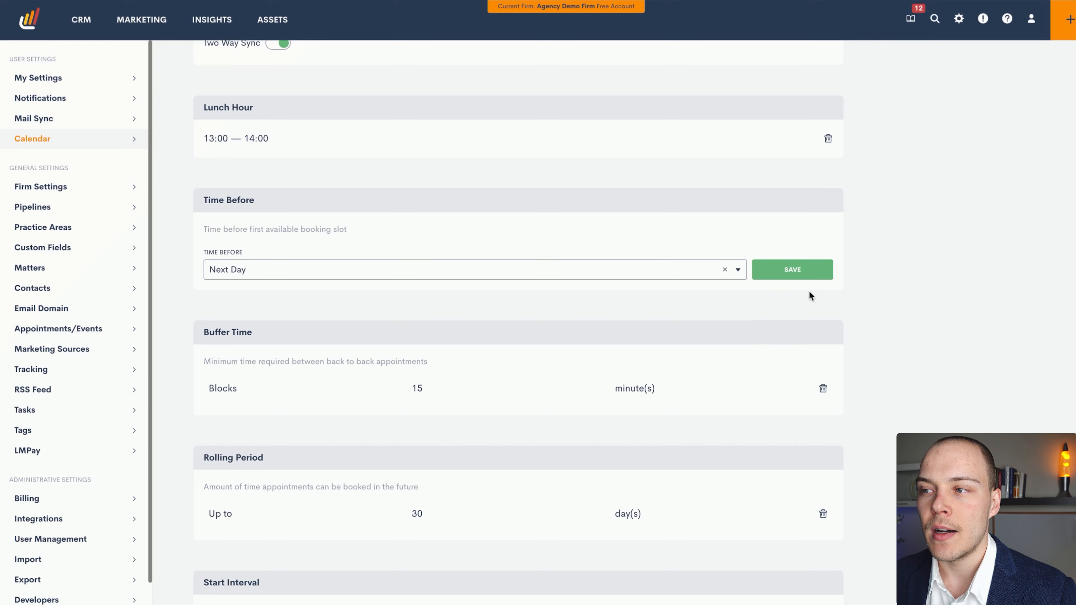
pyautogui.click(771, 275)
# Review the calendar's buffer time, rolling period, start interval and appointment type availability
pyautogui.scroll(-1, 624, 289)
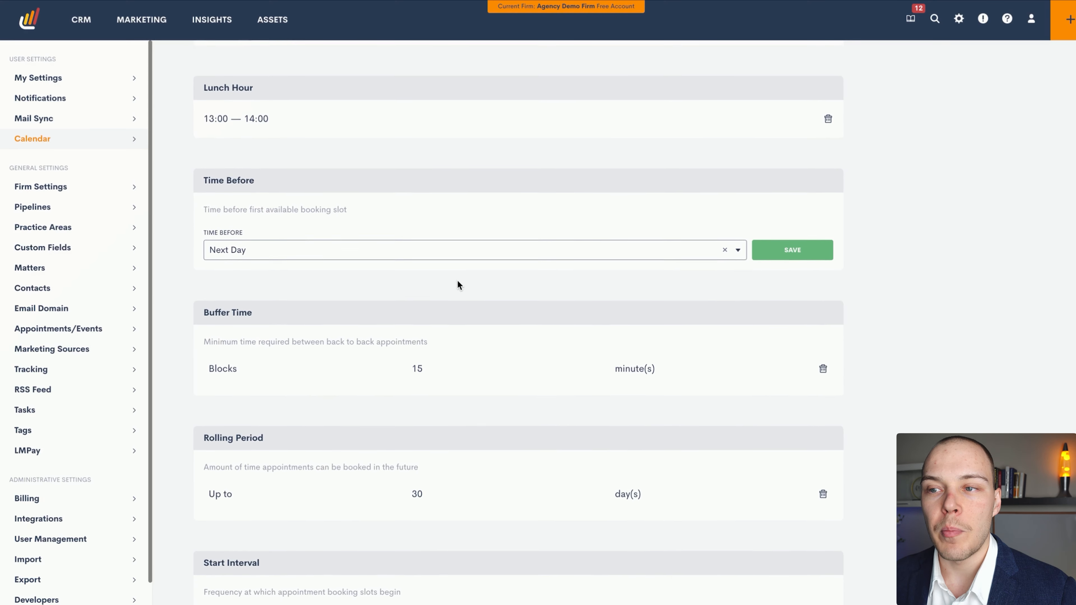
pyautogui.scroll(-3, 458, 281)
pyautogui.scroll(-1, 381, 331)
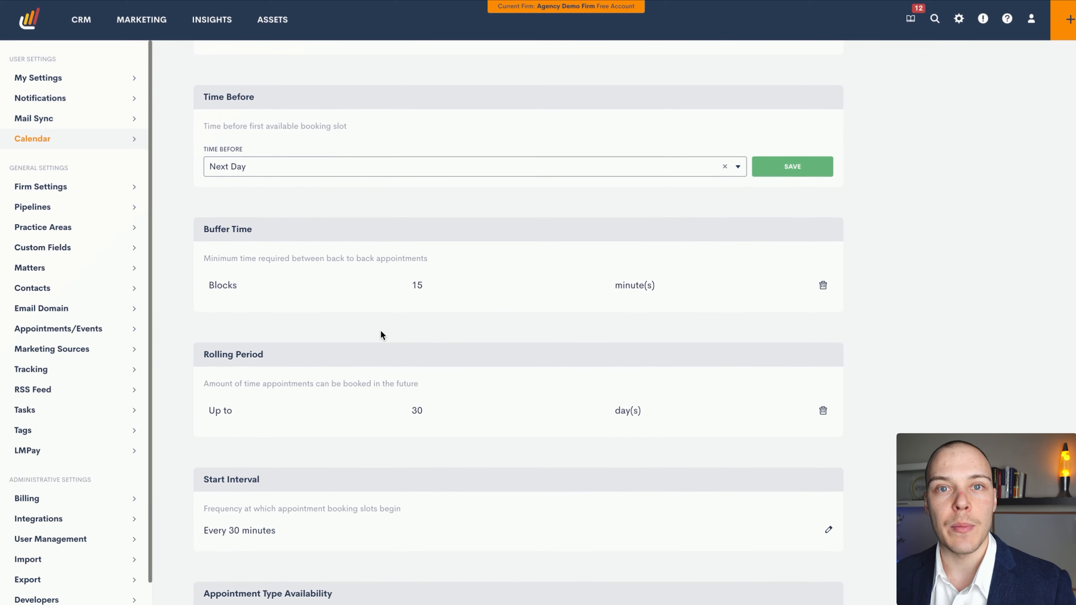
pyautogui.scroll(-5, 399, 338)
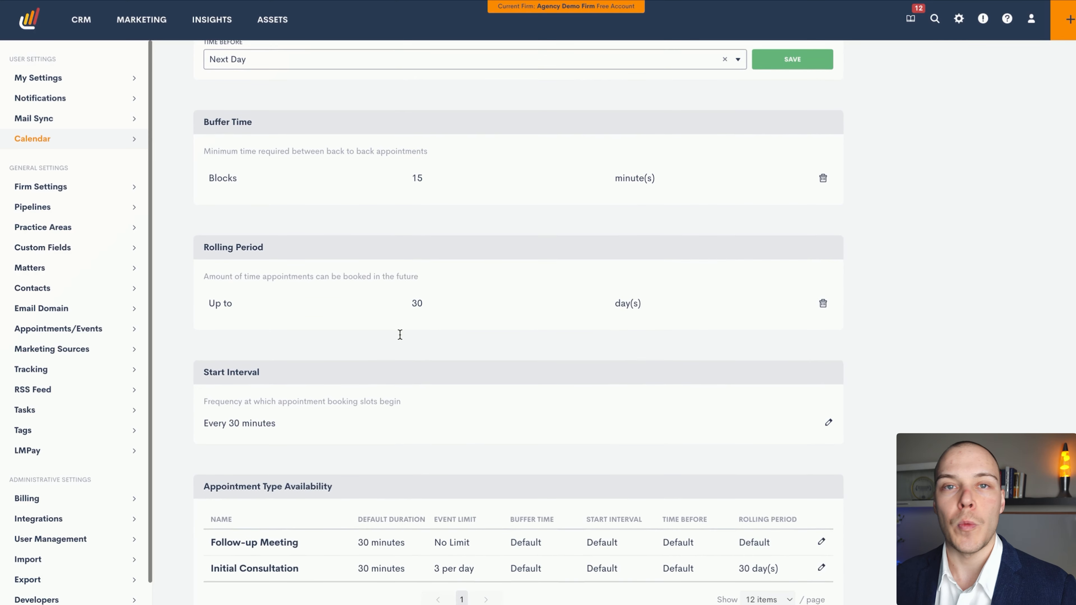
pyautogui.scroll(-2, 398, 335)
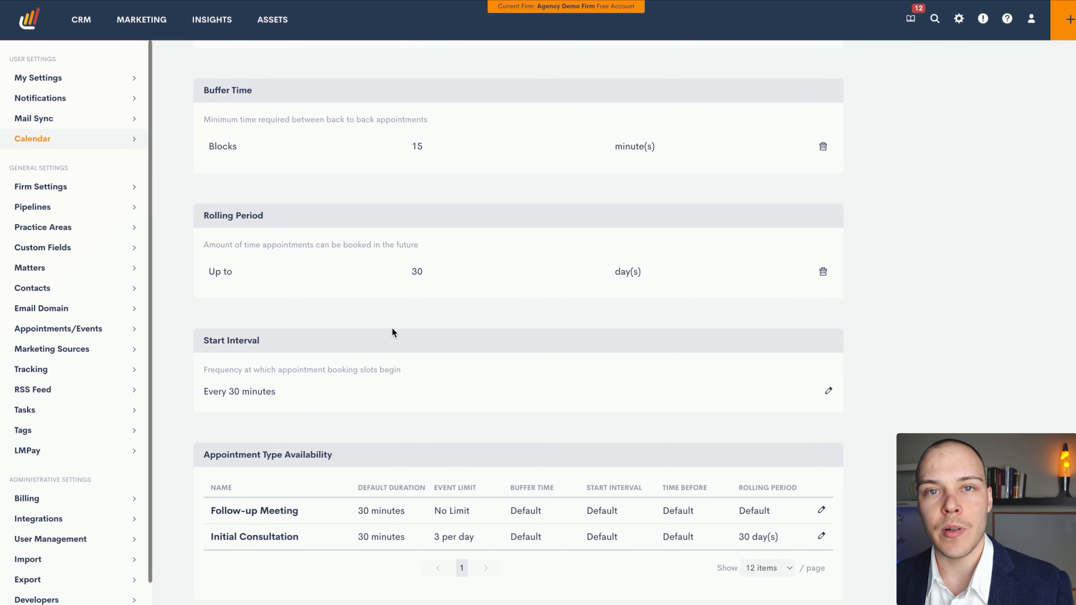
pyautogui.scroll(-5, 392, 329)
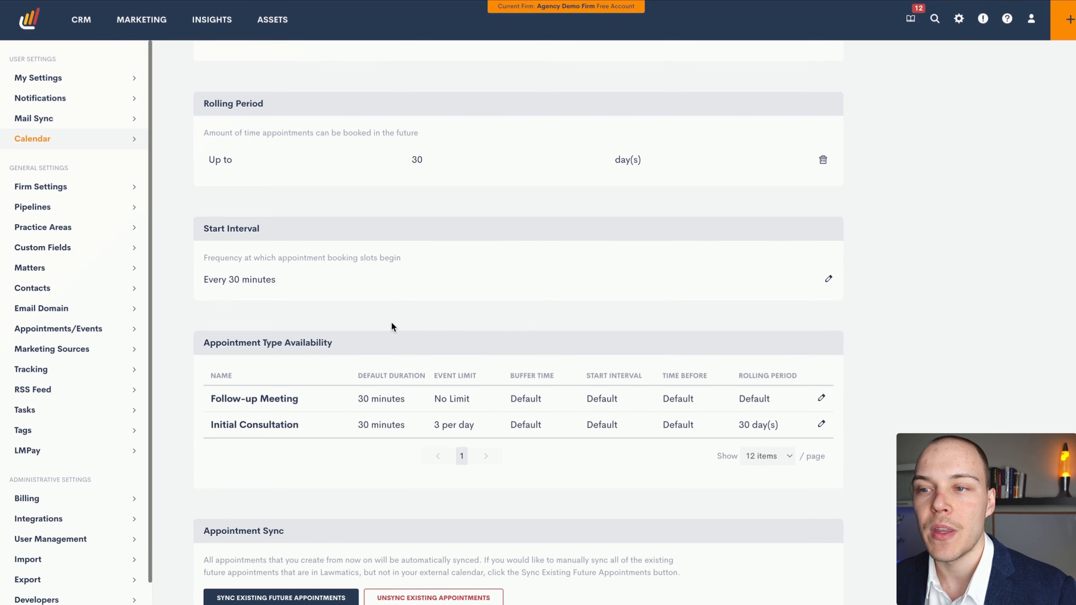
pyautogui.scroll(-2, 372, 313)
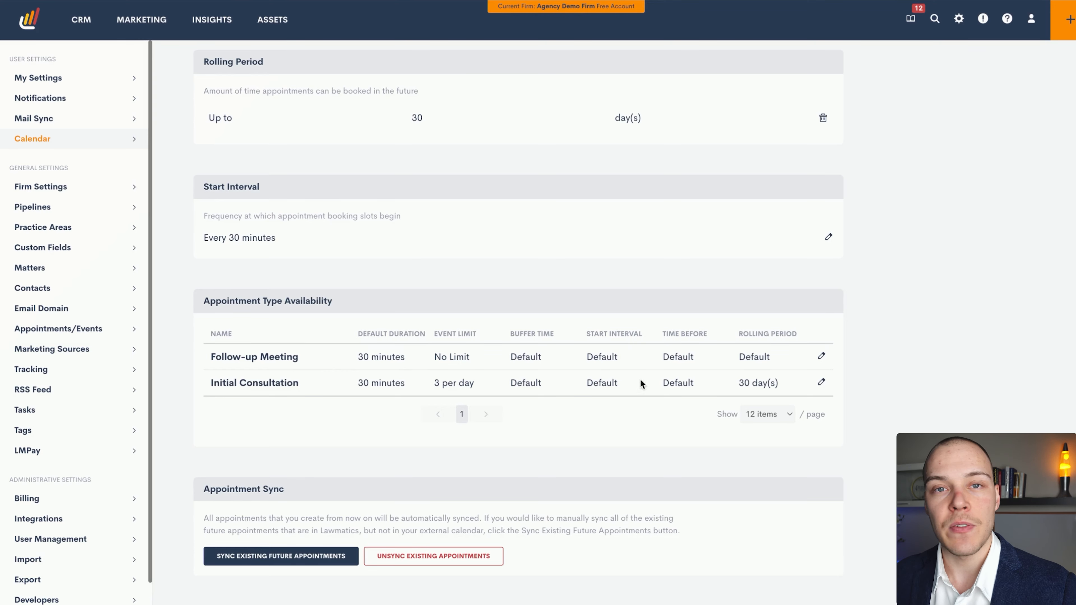
pyautogui.scroll(15, 514, 334)
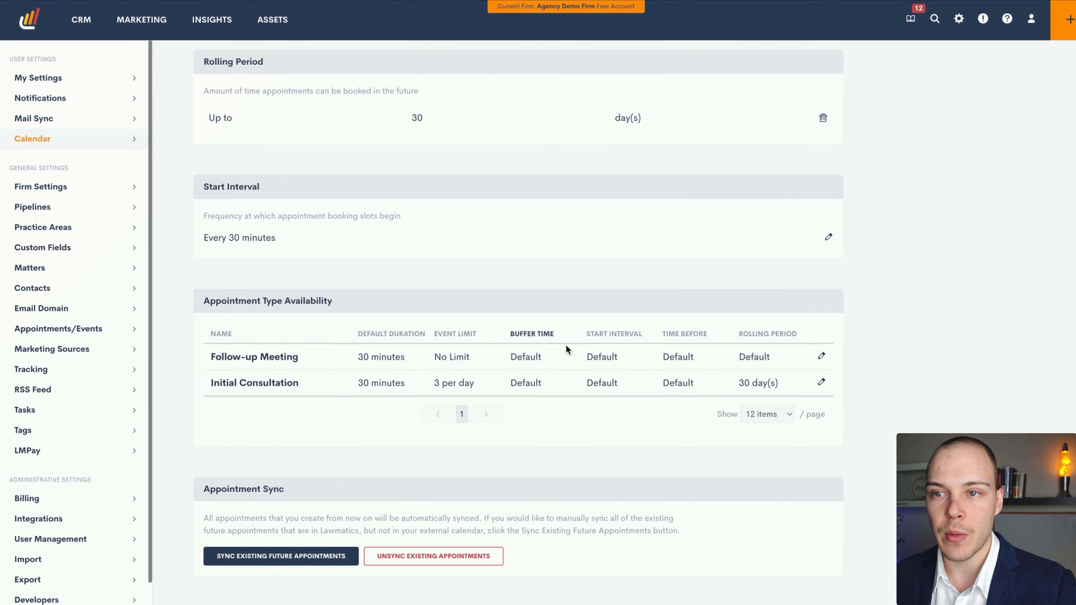
pyautogui.scroll(10, 593, 335)
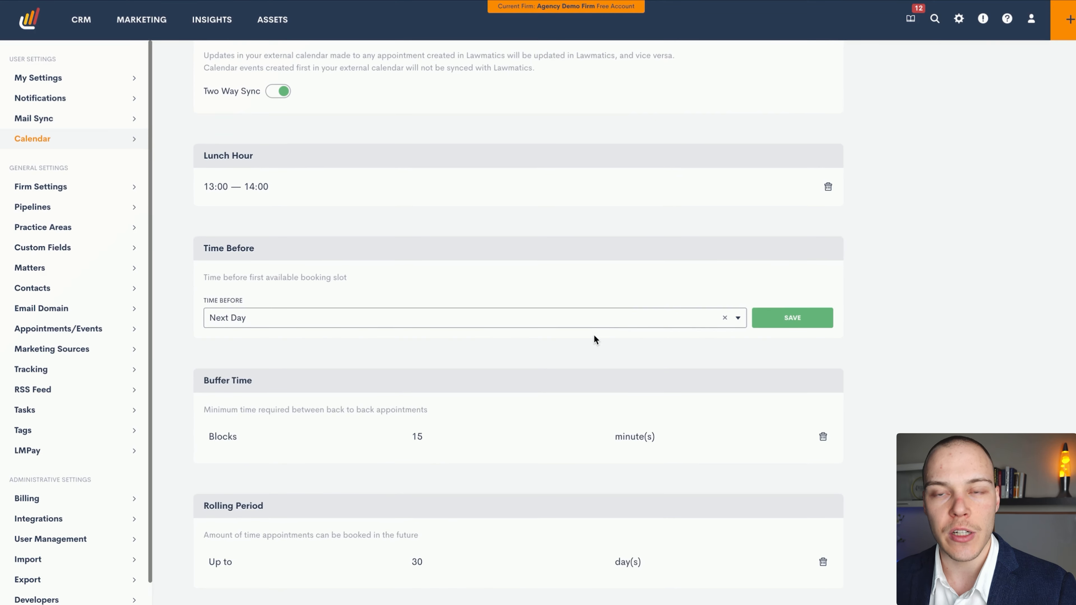
# Review the availability specific to the Initial Consultation appointment type, including its booking limit and rolling period, and save it
pyautogui.scroll(-10, 594, 322)
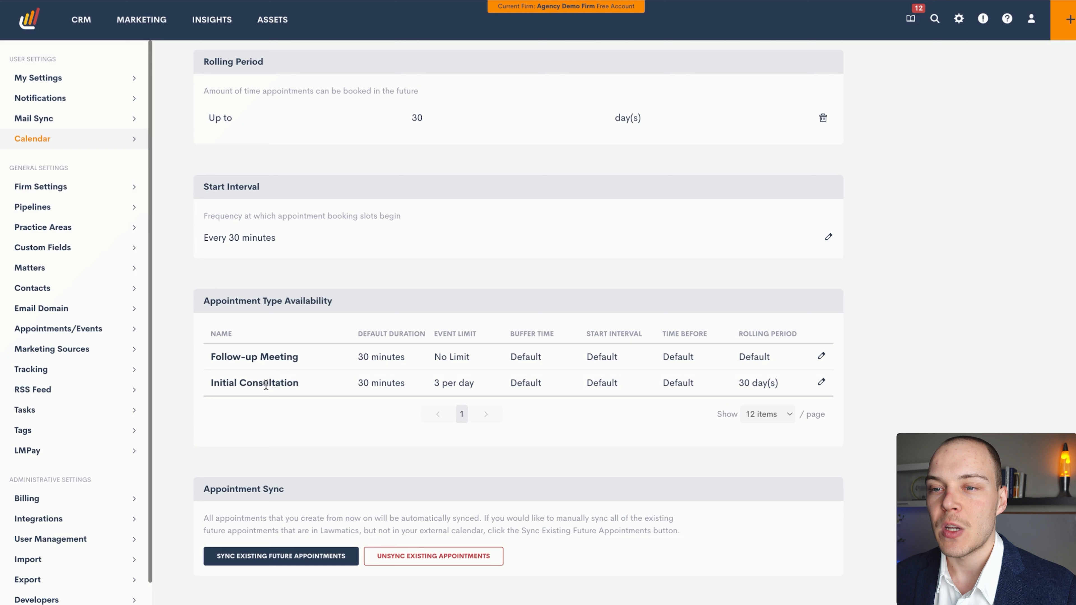
pyautogui.click(821, 382)
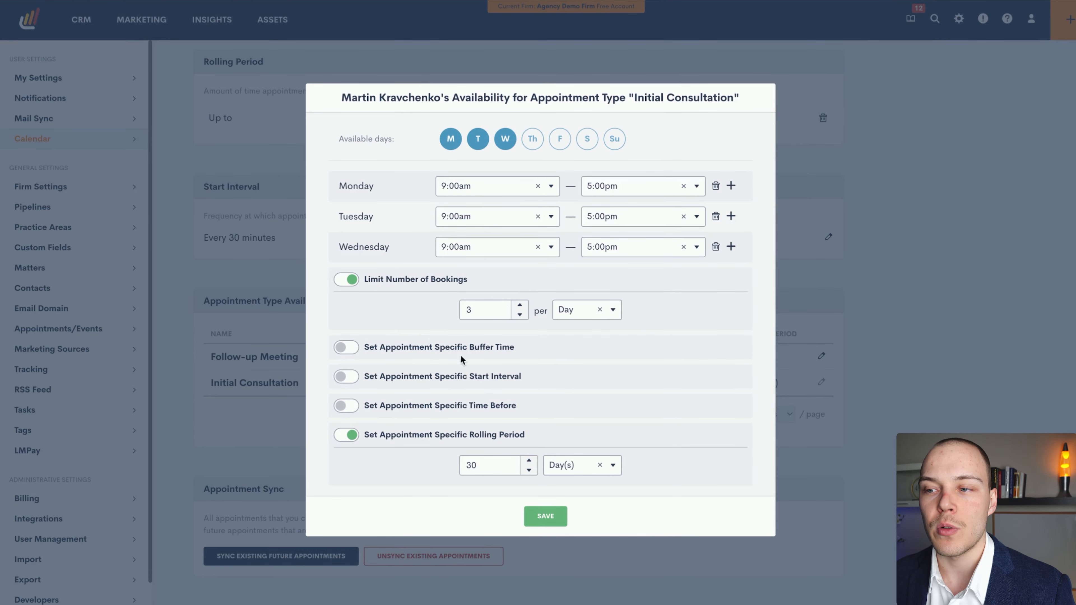
pyautogui.click(543, 512)
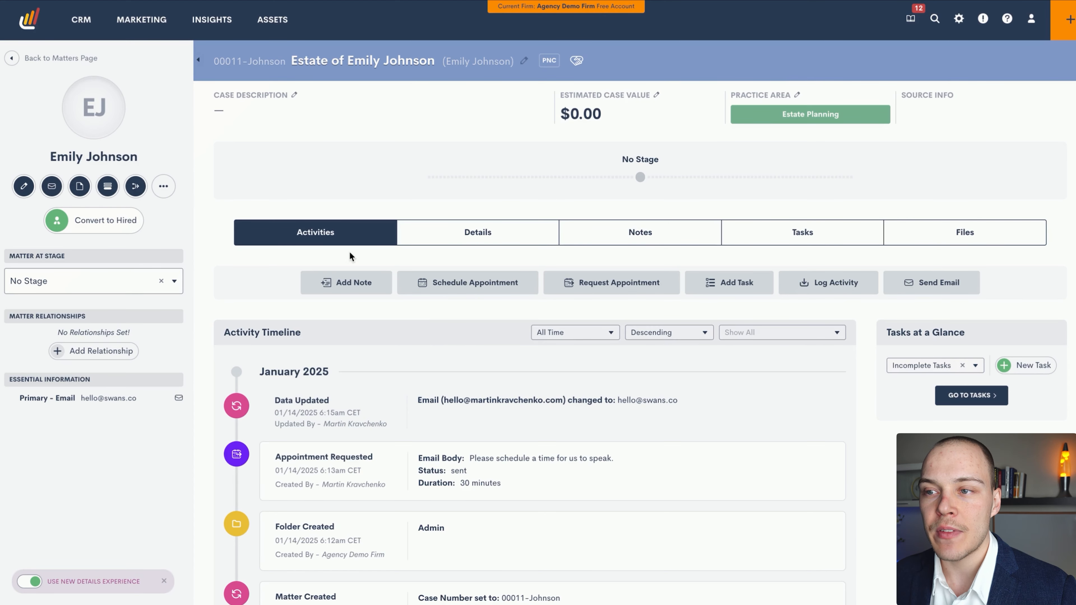
# Start scheduling an appointment on the estate matter, keeping Initial Consultation as both the appointment type and display name
pyautogui.click(500, 292)
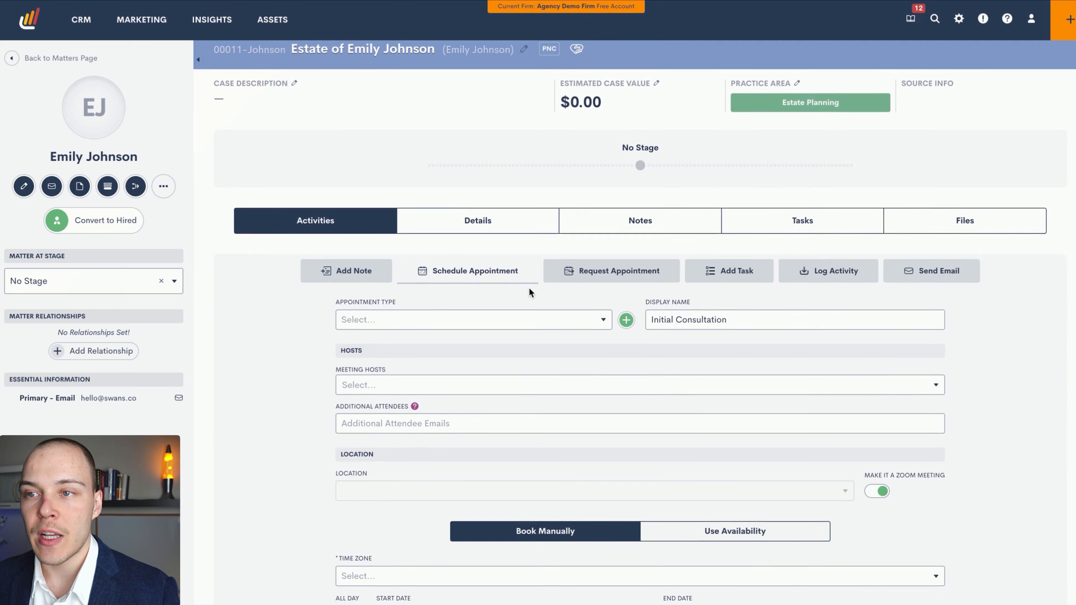
pyautogui.scroll(-3, 509, 292)
pyautogui.click(442, 206)
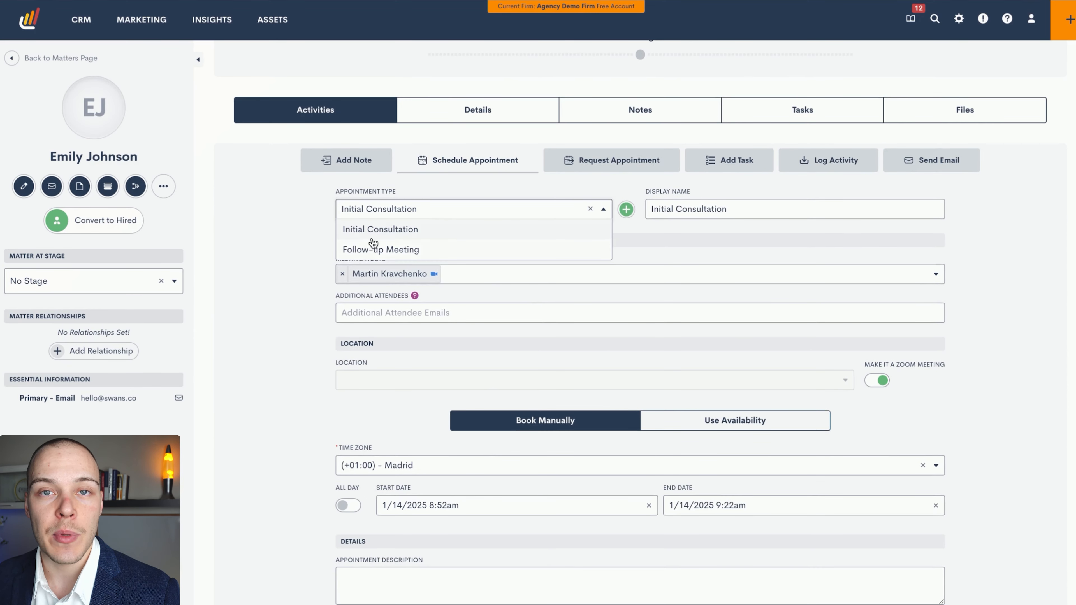
pyautogui.click(303, 255)
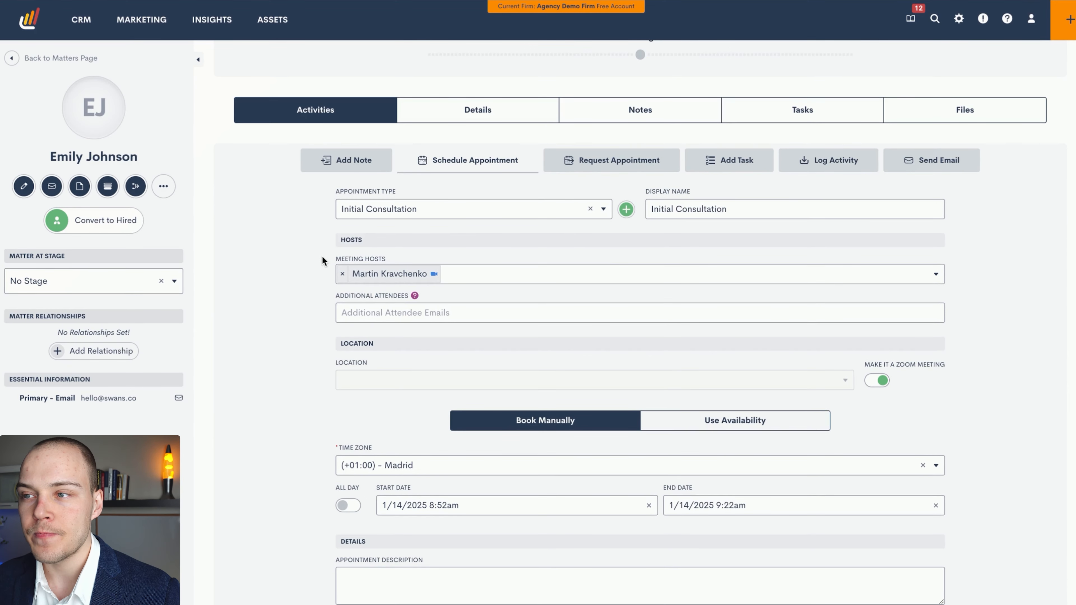
pyautogui.scroll(-1, 326, 255)
pyautogui.click(745, 185)
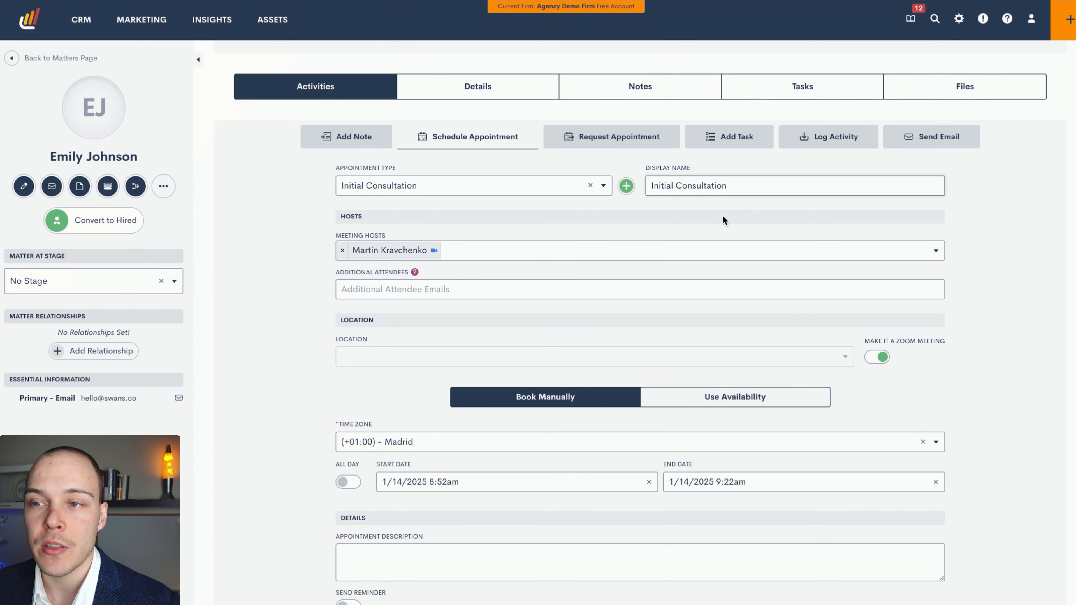
# Add a second Zoom-enabled meeting host to the appointment and remove that host again
pyautogui.scroll(-1, 398, 273)
pyautogui.click(518, 248)
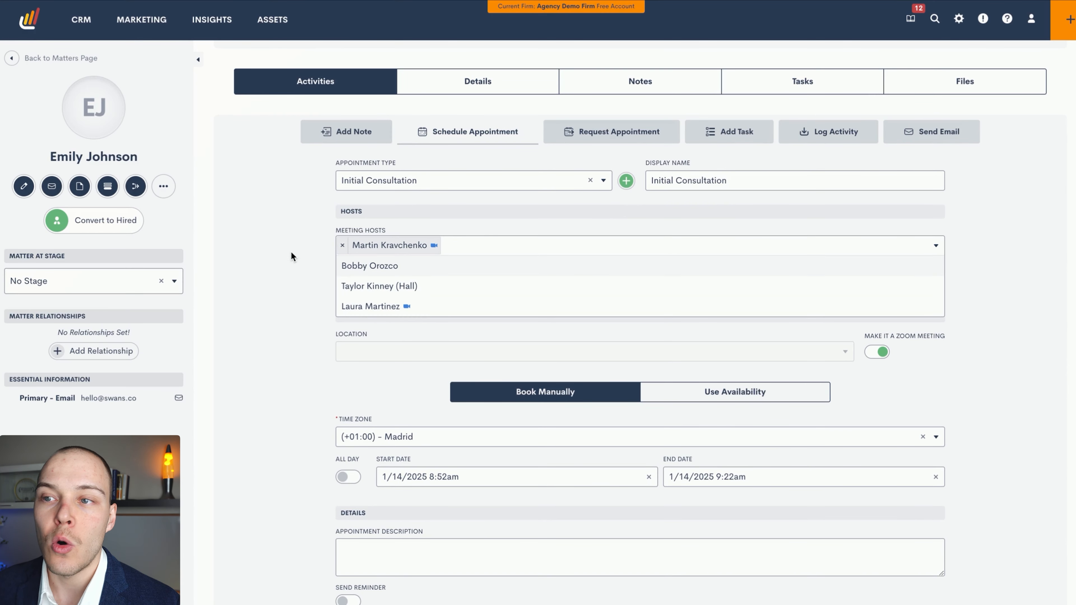
pyautogui.click(418, 307)
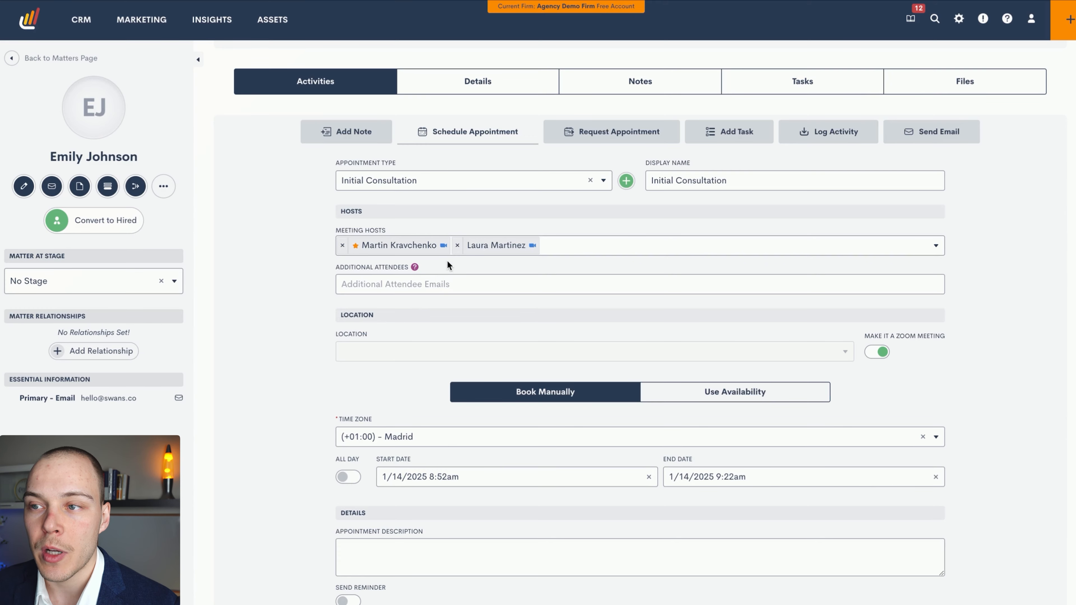
pyautogui.click(456, 245)
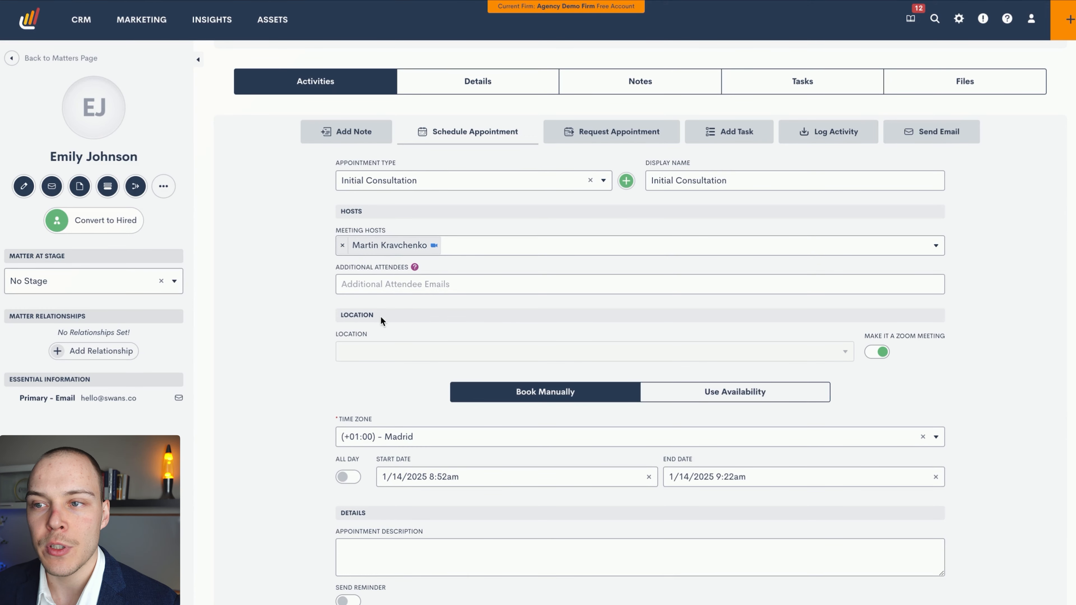
# Turn off the Zoom meeting option to examine the selectable locations, and make the appointment a Zoom meeting again
pyautogui.click(418, 286)
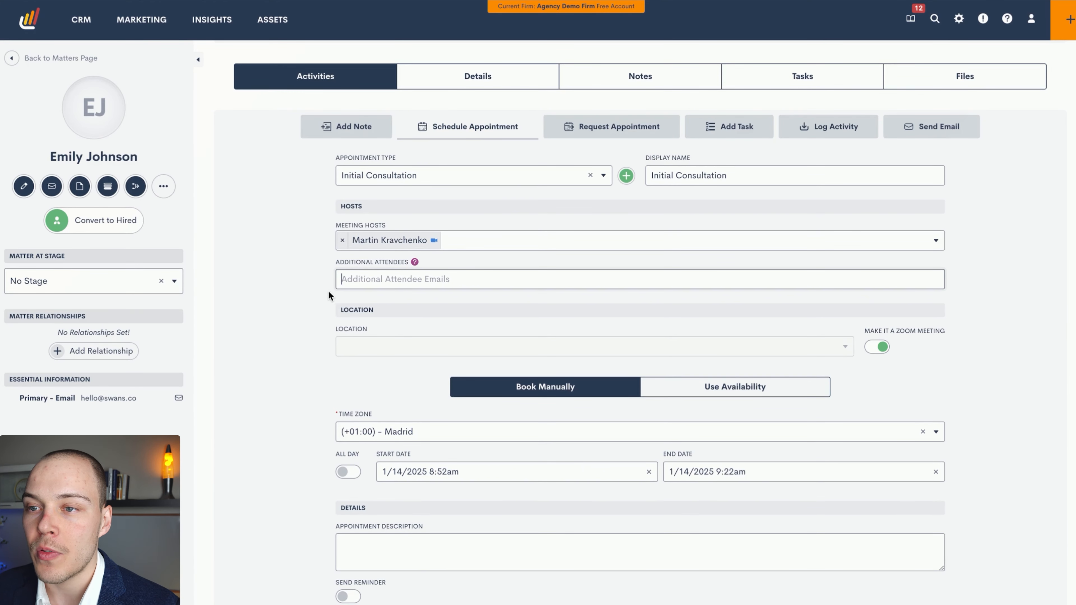
pyautogui.scroll(-1, 322, 302)
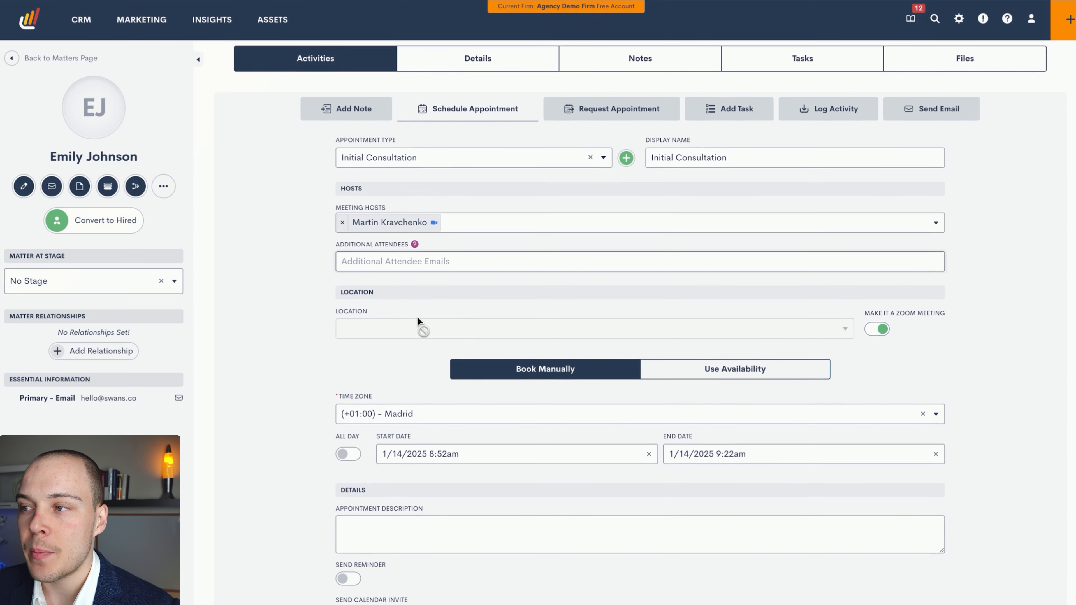
pyautogui.click(873, 331)
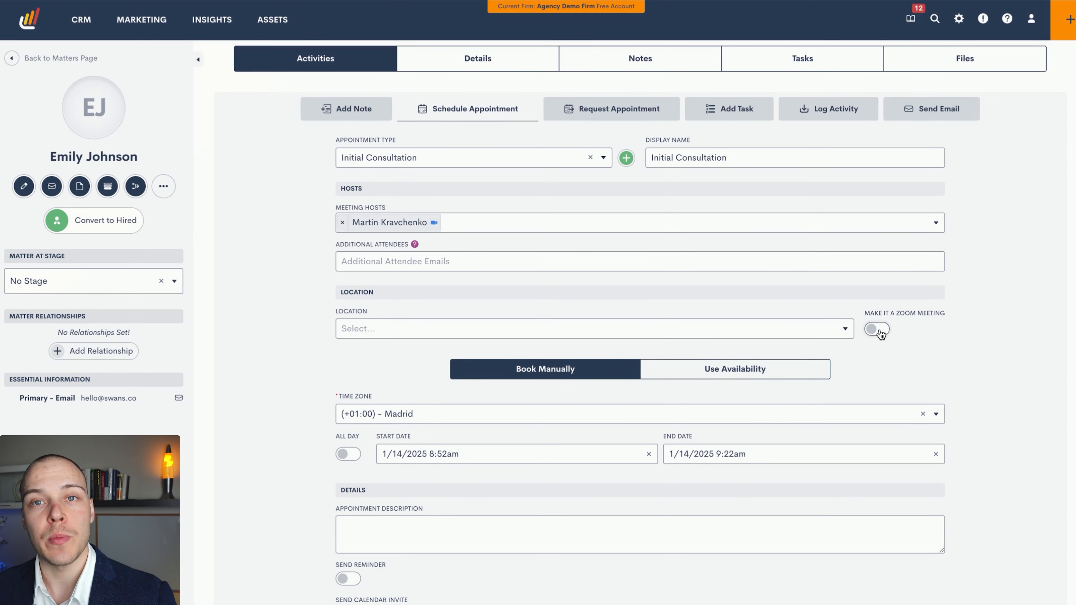
pyautogui.click(878, 331)
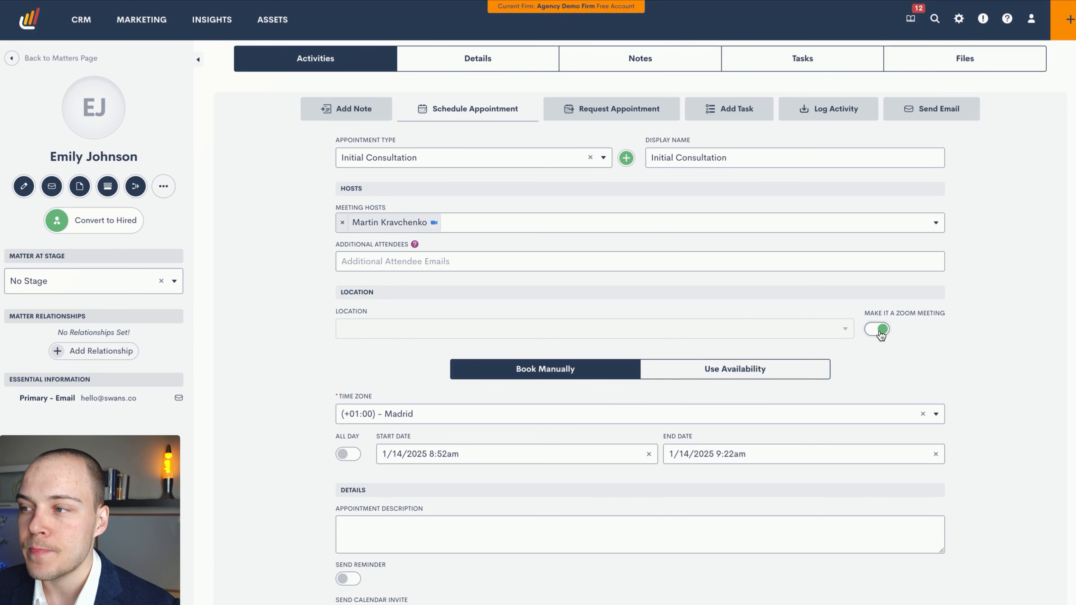
pyautogui.click(878, 331)
pyautogui.click(711, 331)
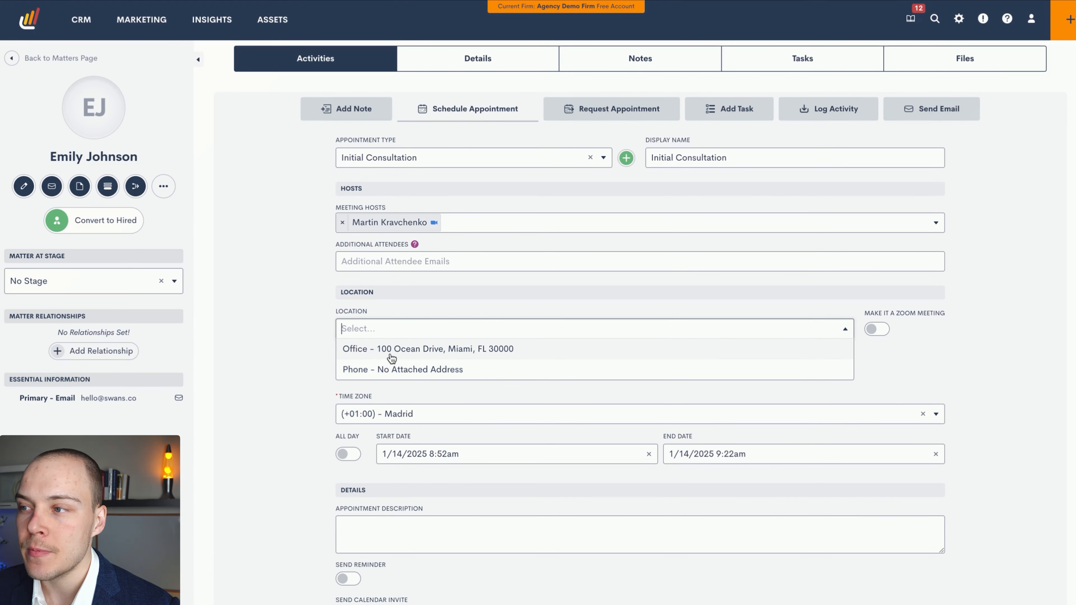
pyautogui.click(876, 330)
# Switch the booking to use host availability, choose Wednesday, January 15th, and browse its time slots
pyautogui.scroll(-3, 637, 360)
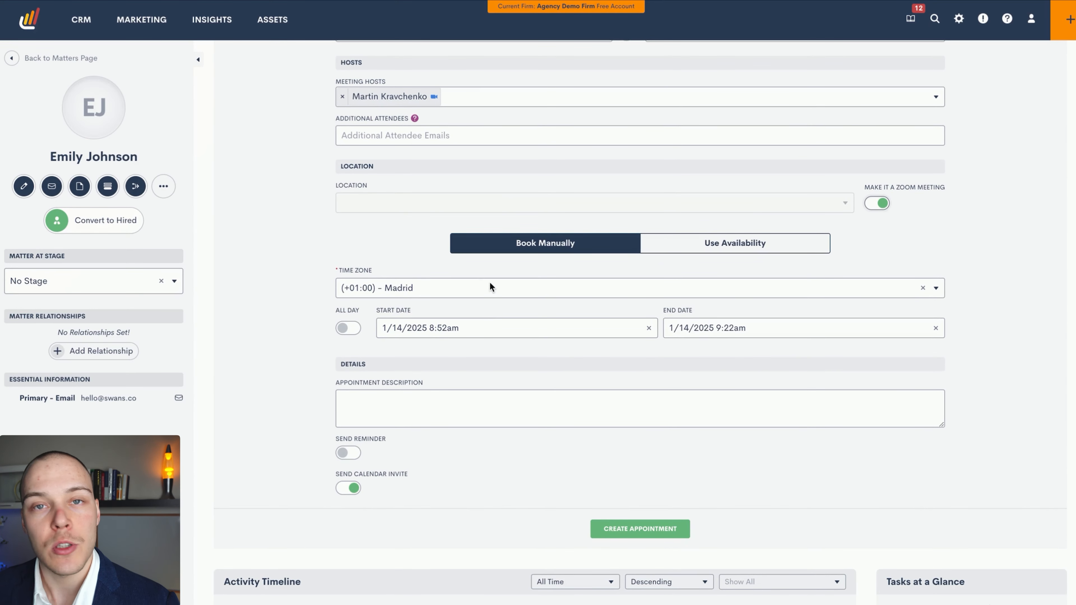
pyautogui.click(681, 252)
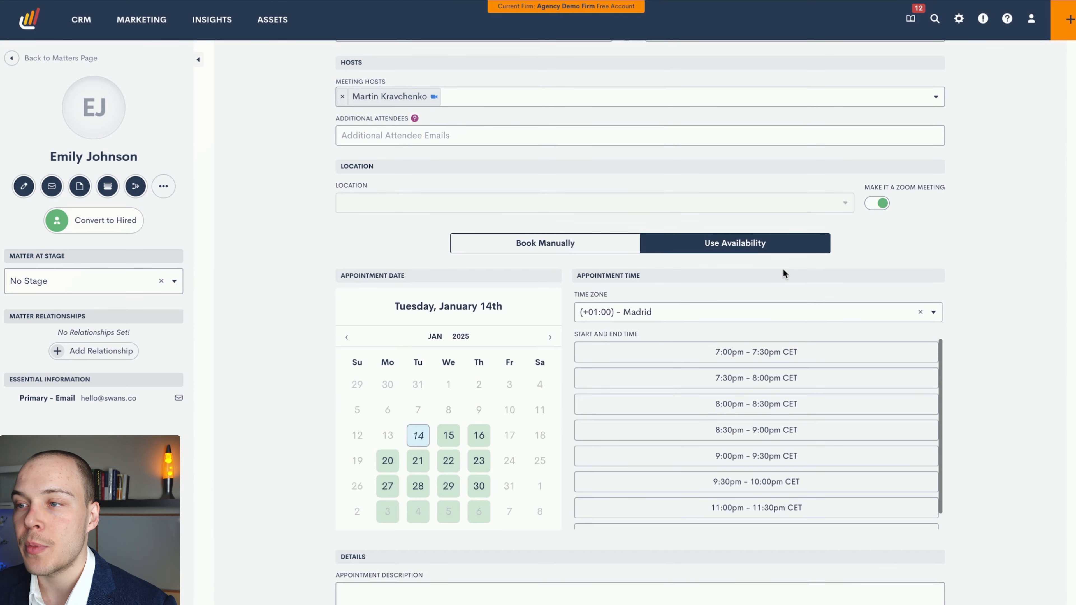
pyautogui.scroll(-1, 799, 292)
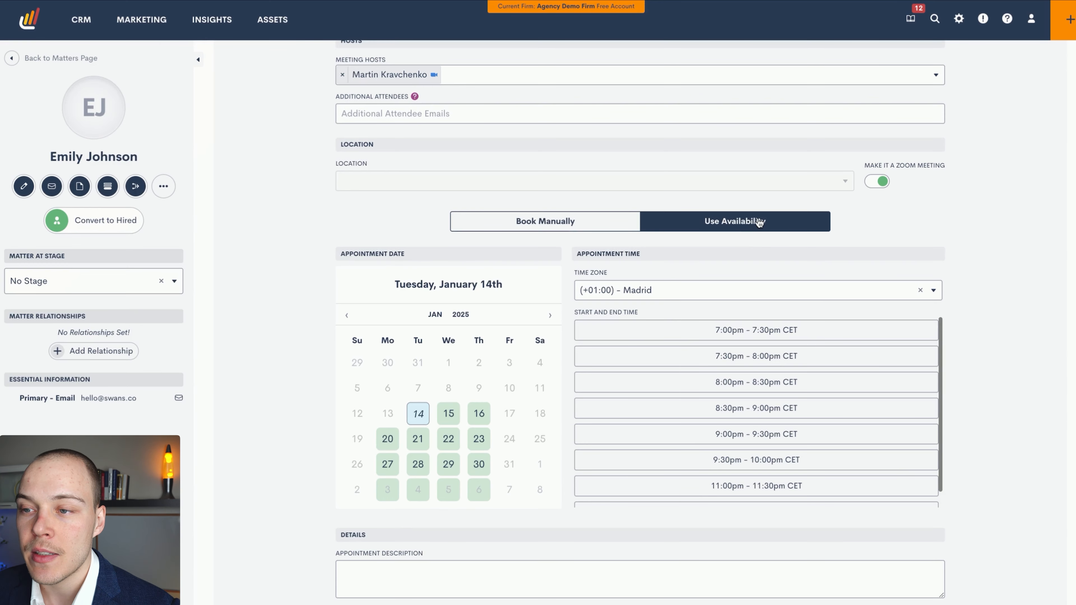
pyautogui.click(449, 413)
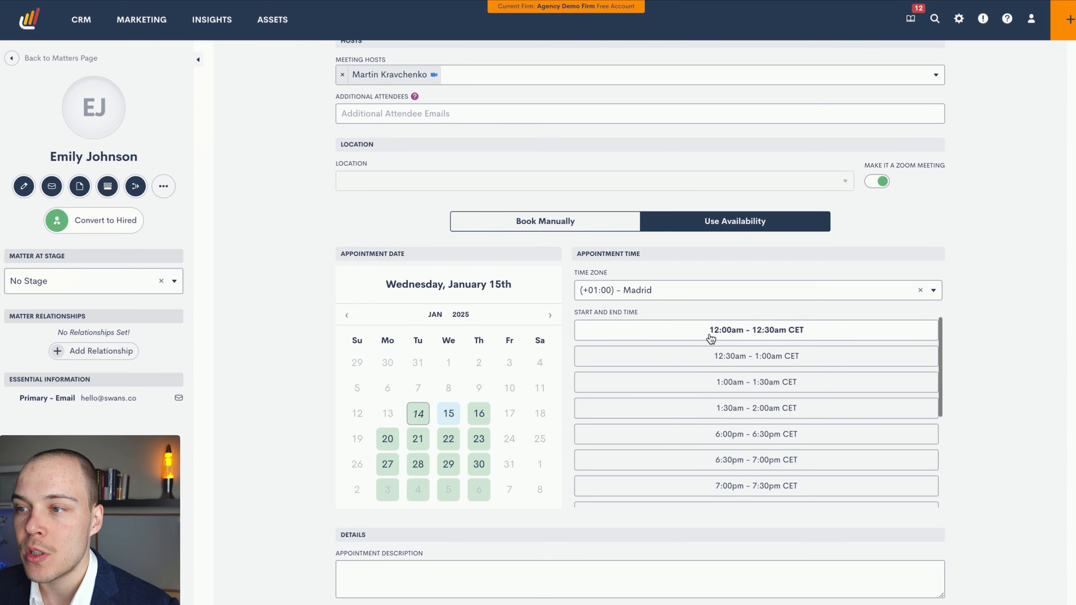
pyautogui.scroll(-3, 807, 394)
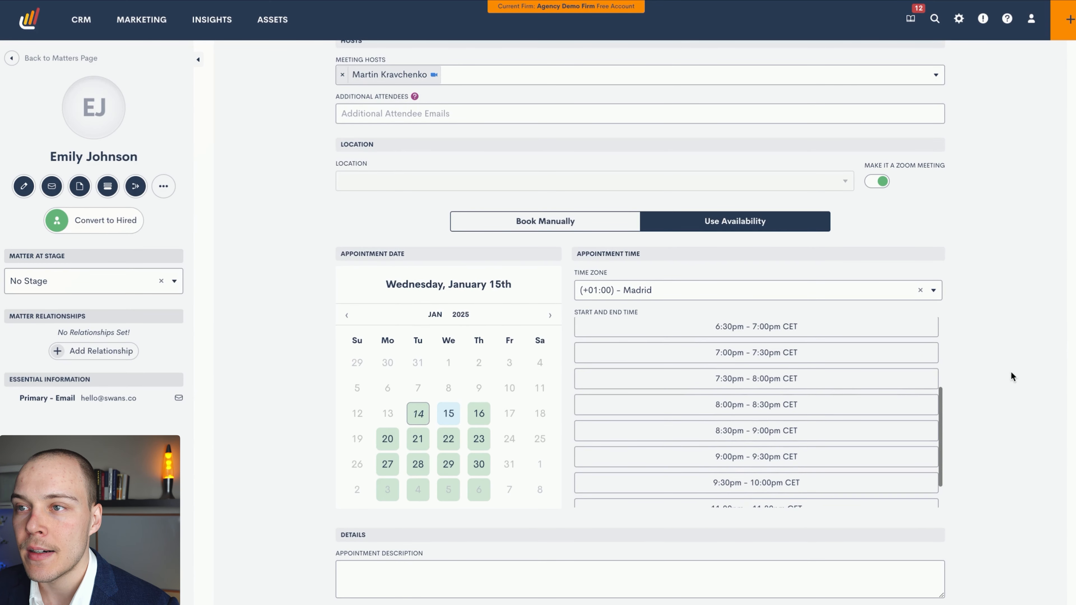
# Review the appointment's description, reminder and calendar invite options below the available time slots
pyautogui.scroll(-3, 1012, 372)
pyautogui.scroll(-1, 1003, 367)
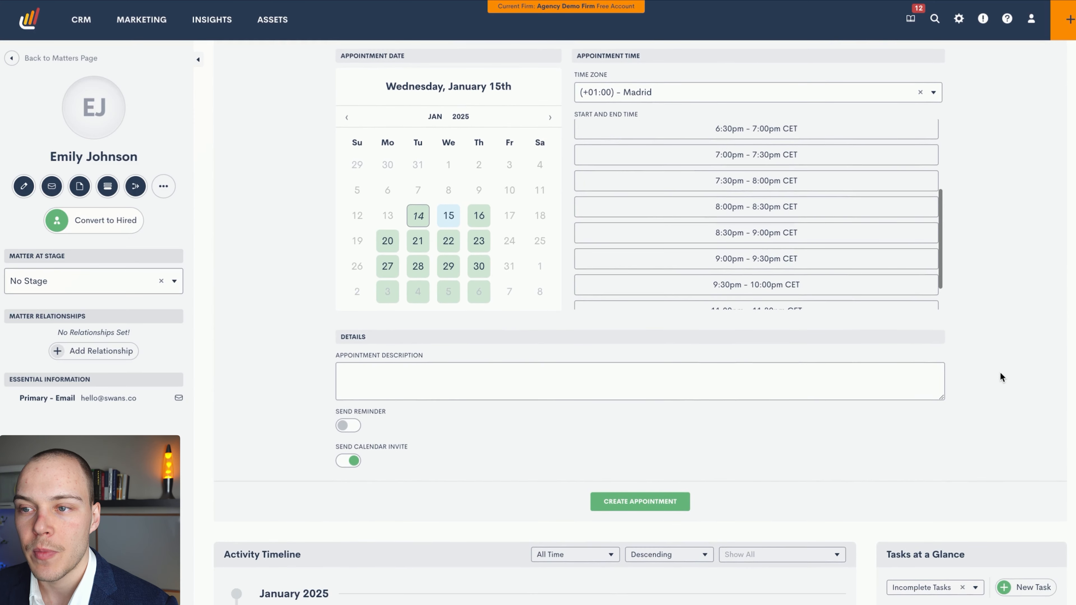
pyautogui.scroll(-1, 1000, 374)
pyautogui.click(378, 341)
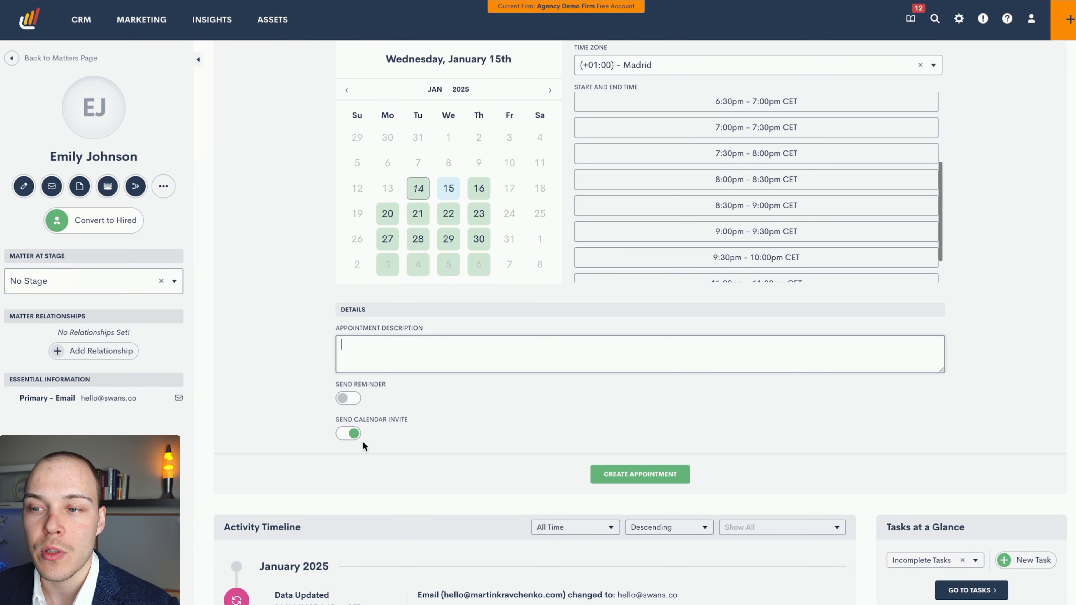
pyautogui.scroll(-1, 722, 425)
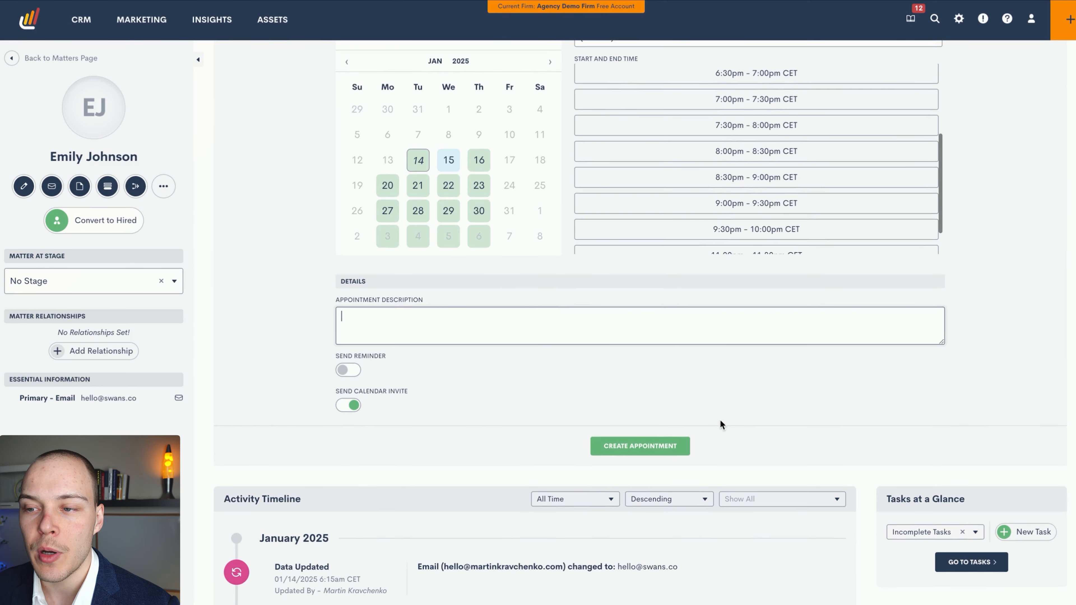
pyautogui.scroll(-1, 653, 445)
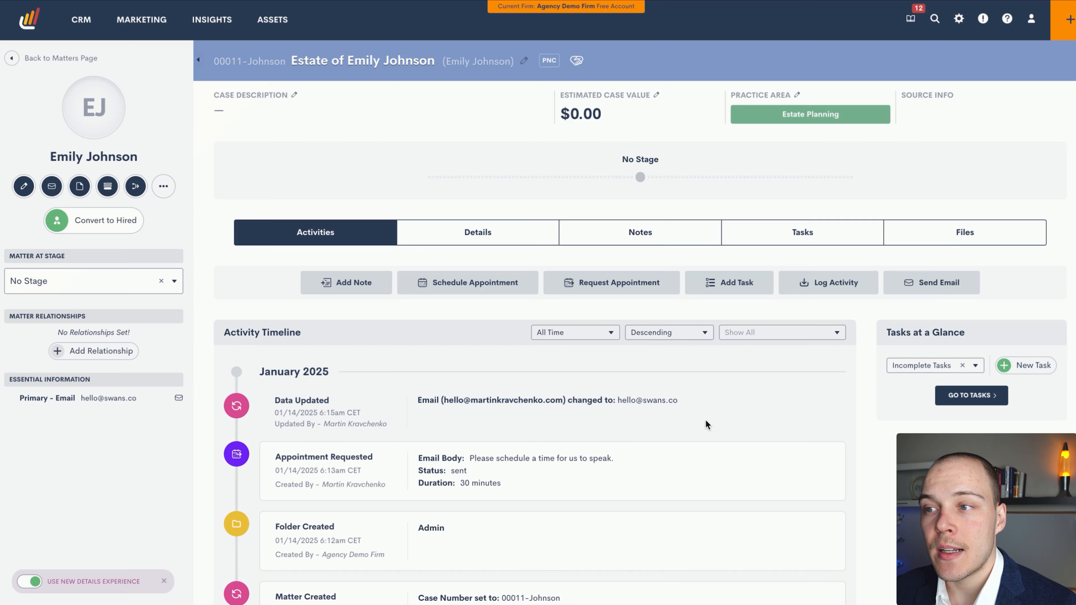
# Start an appointment request on the estate matter and add the Phone and Office locations alongside Zoom Meeting
pyautogui.click(645, 294)
pyautogui.scroll(-5, 645, 295)
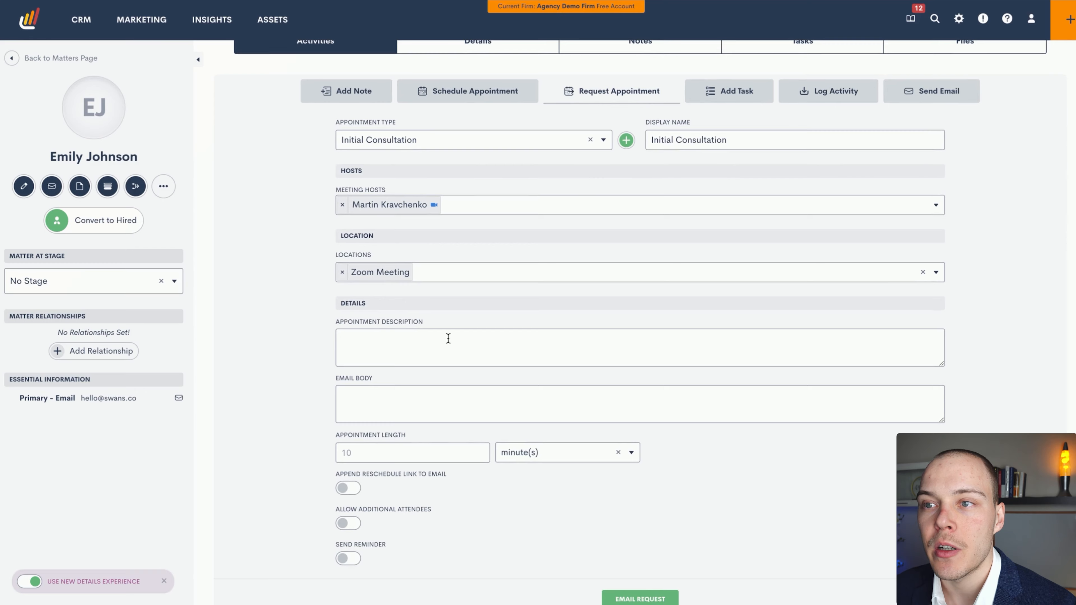
pyautogui.scroll(1, 448, 338)
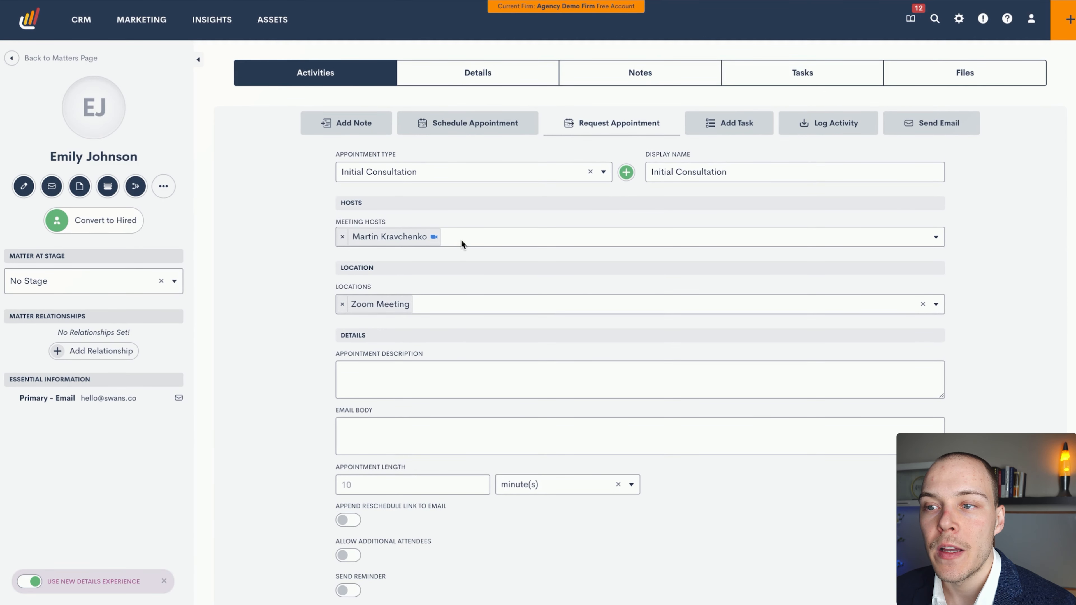
pyautogui.scroll(-1, 461, 240)
pyautogui.click(419, 283)
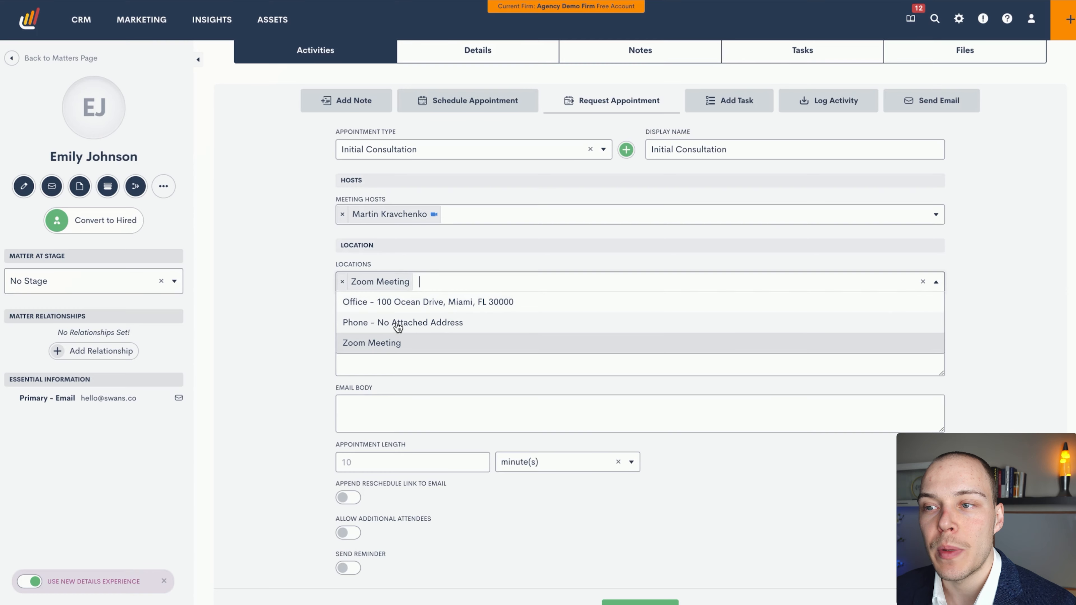
pyautogui.click(383, 321)
pyautogui.click(564, 282)
pyautogui.click(475, 302)
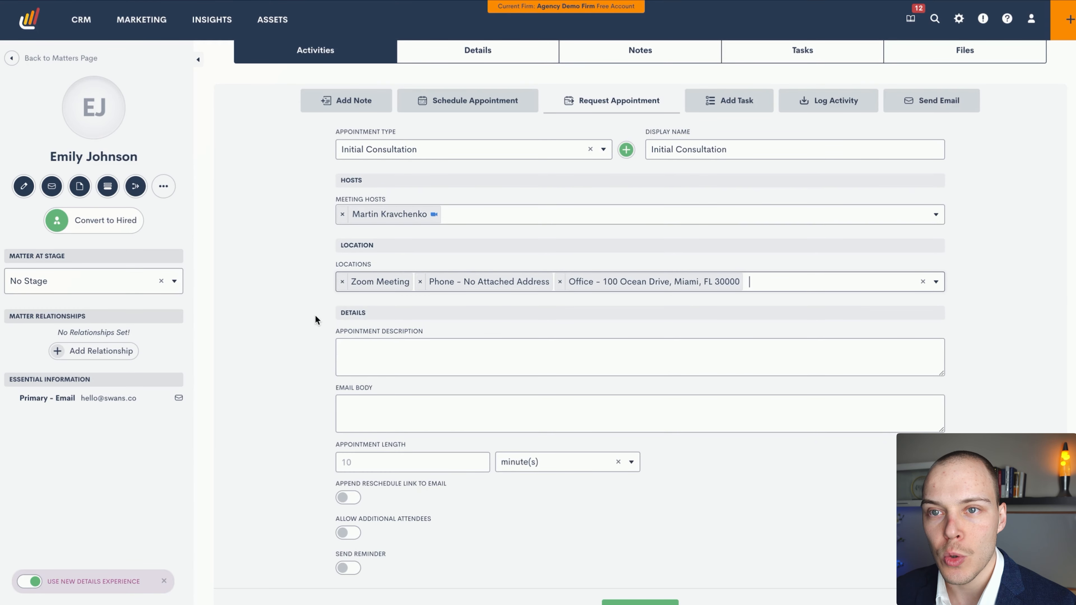
# Set the requested appointment's length to 30 minutes
pyautogui.scroll(-1, 316, 316)
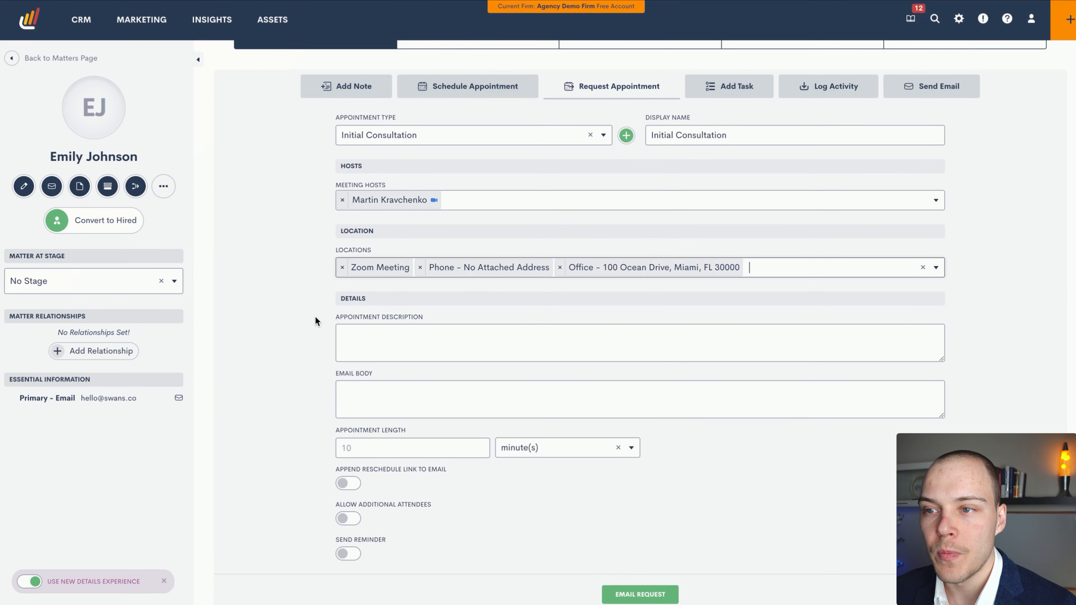
pyautogui.scroll(-1, 316, 317)
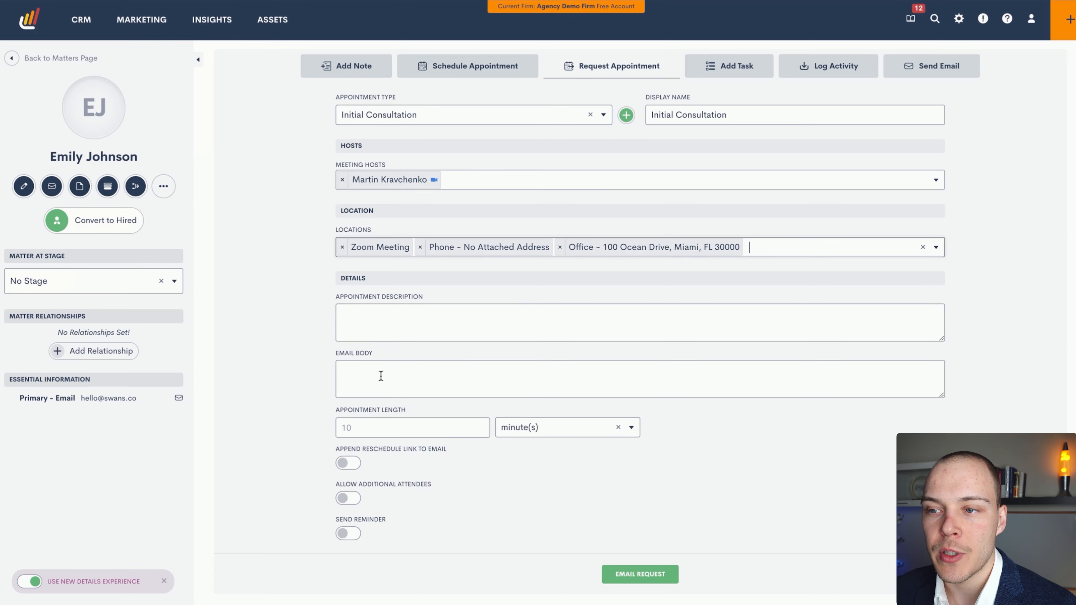
pyautogui.click(404, 428)
pyautogui.write('30')
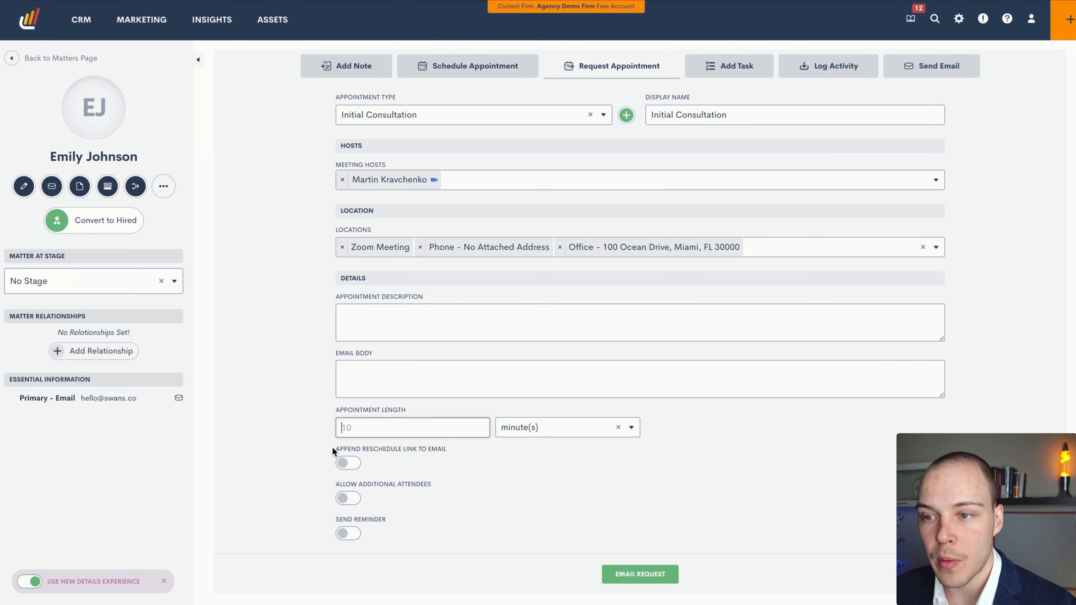
# Review the appointment request's reschedule link, additional attendees and reminder options, its locations and the matter's activity timeline
pyautogui.scroll(-1, 413, 471)
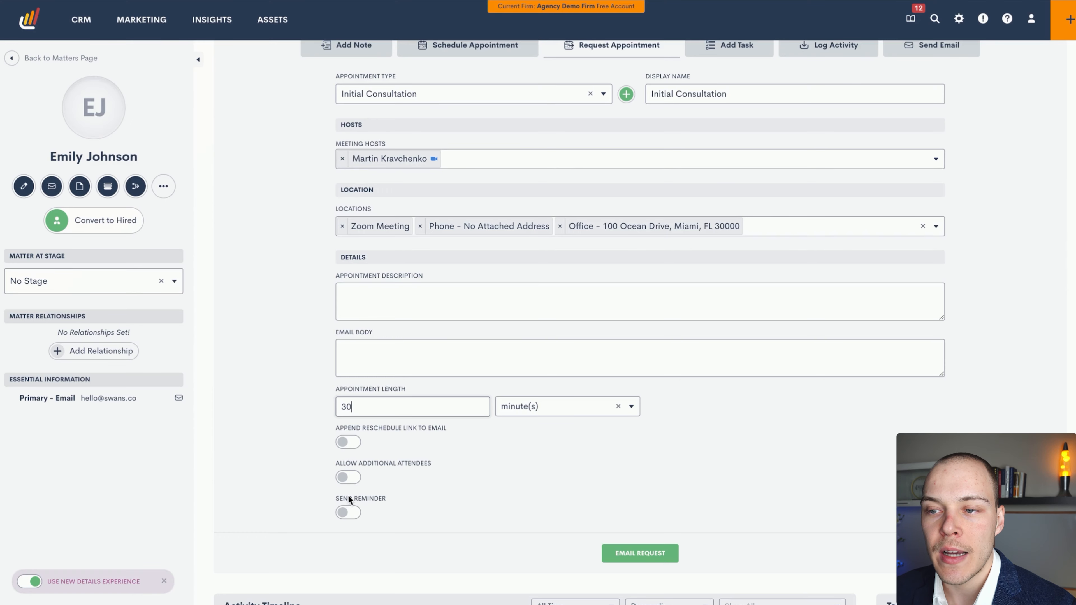
pyautogui.scroll(-1, 418, 474)
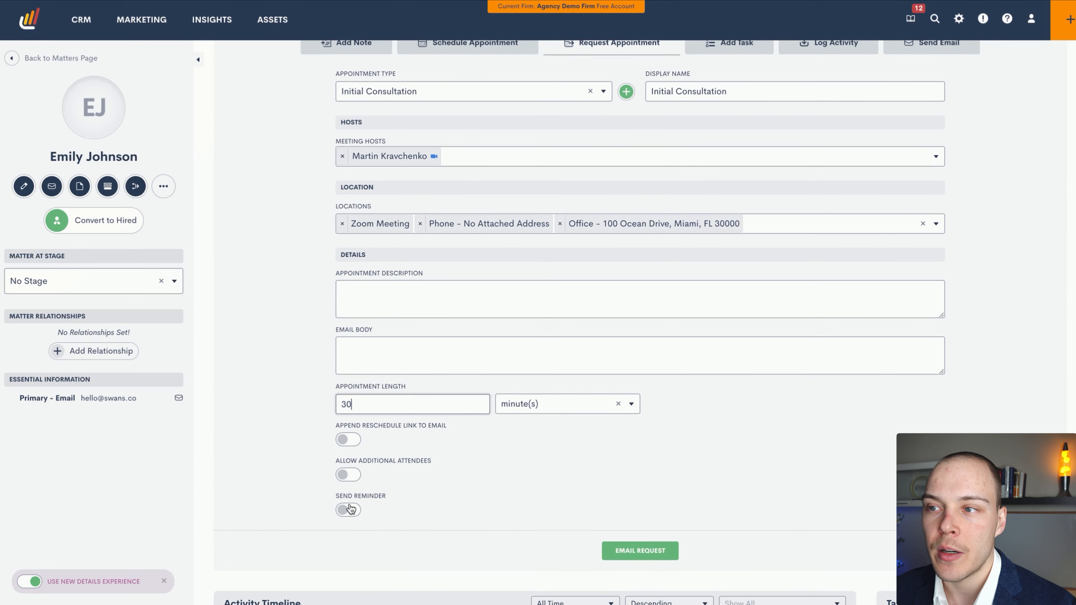
pyautogui.scroll(2, 553, 492)
pyautogui.scroll(1, 695, 461)
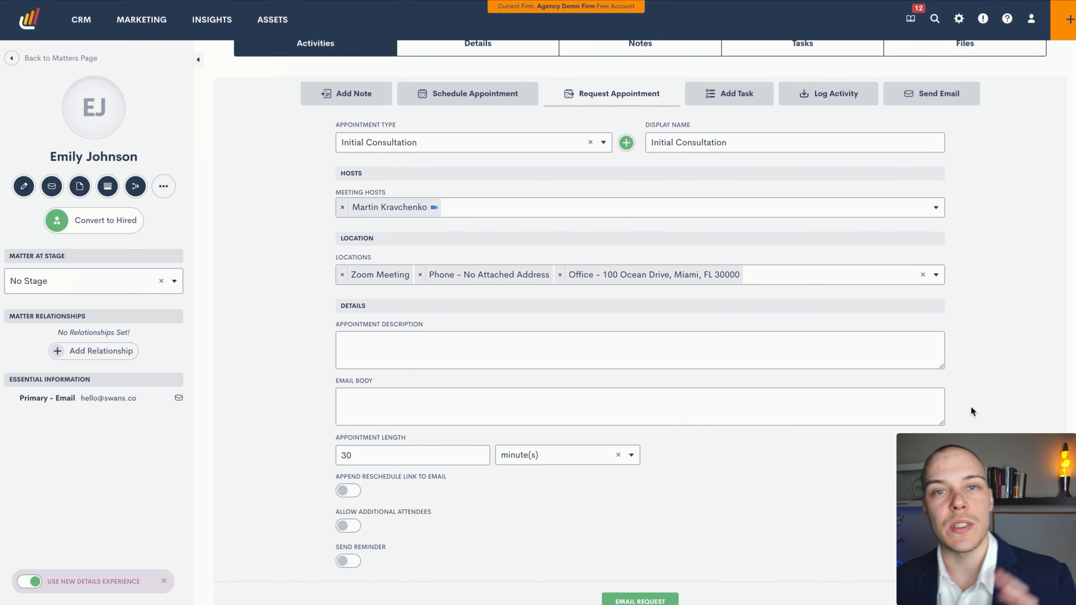
pyautogui.scroll(-1, 974, 410)
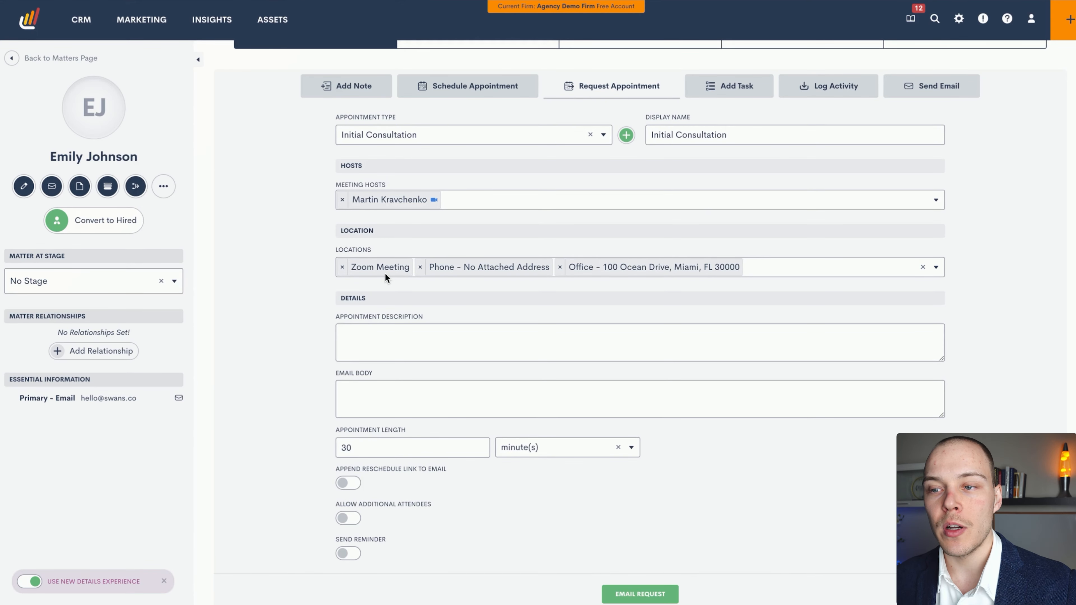
pyautogui.scroll(-8, 306, 298)
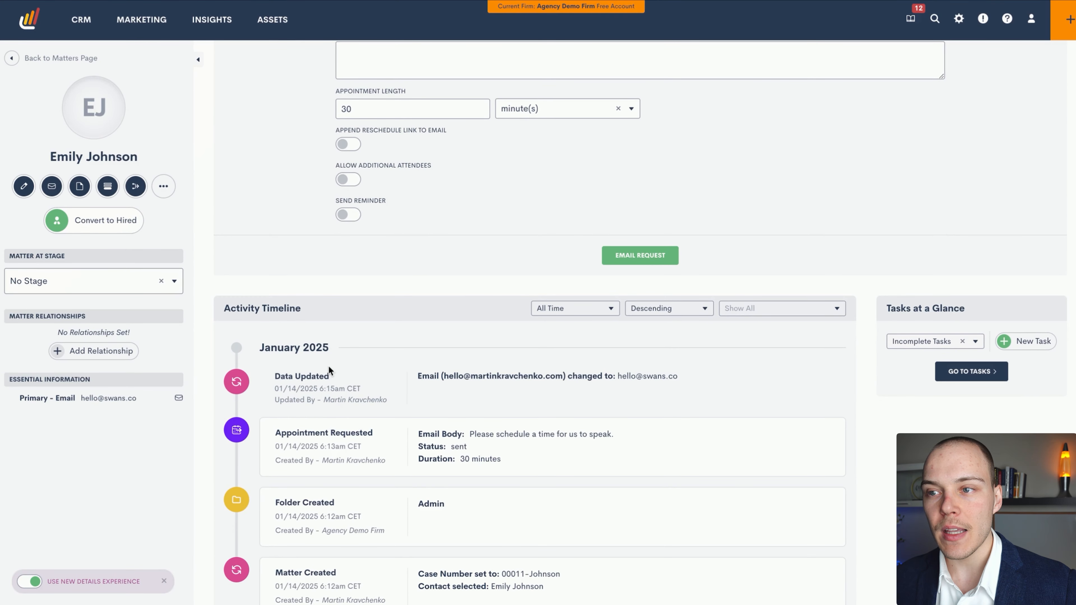
pyautogui.scroll(8, 337, 359)
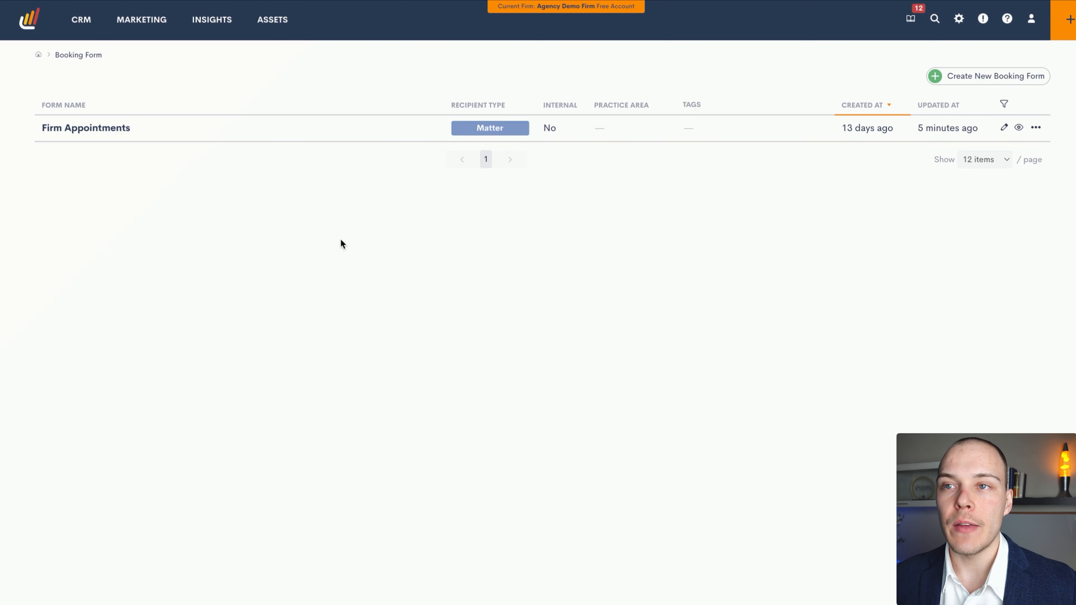
# Open the Firm Appointments booking form for editing and bring up the options of its Booking Request block
pyautogui.moveTo(278, 25)
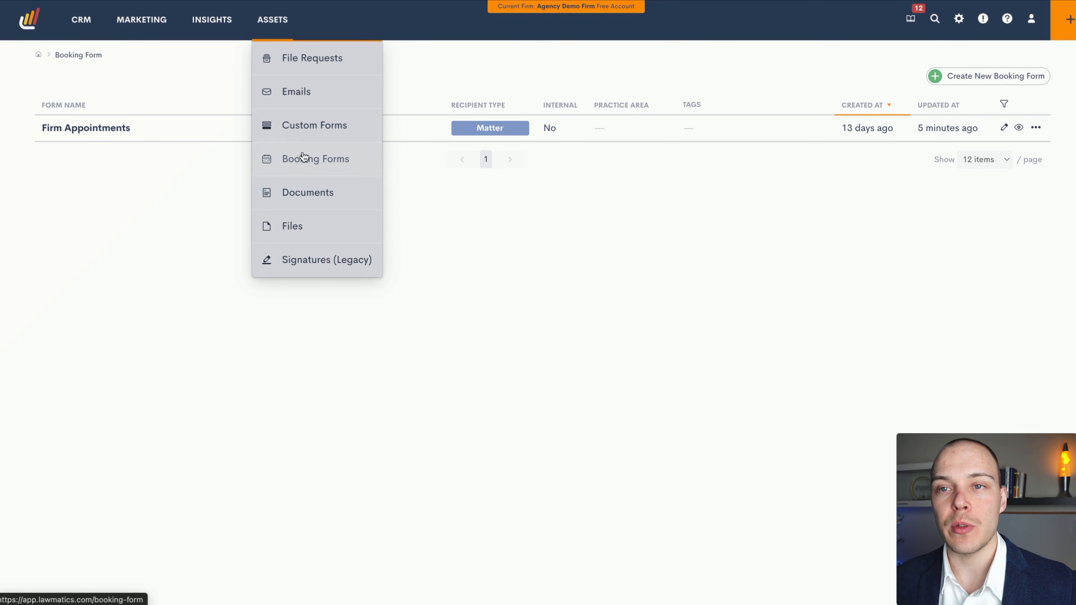
pyautogui.click(1004, 127)
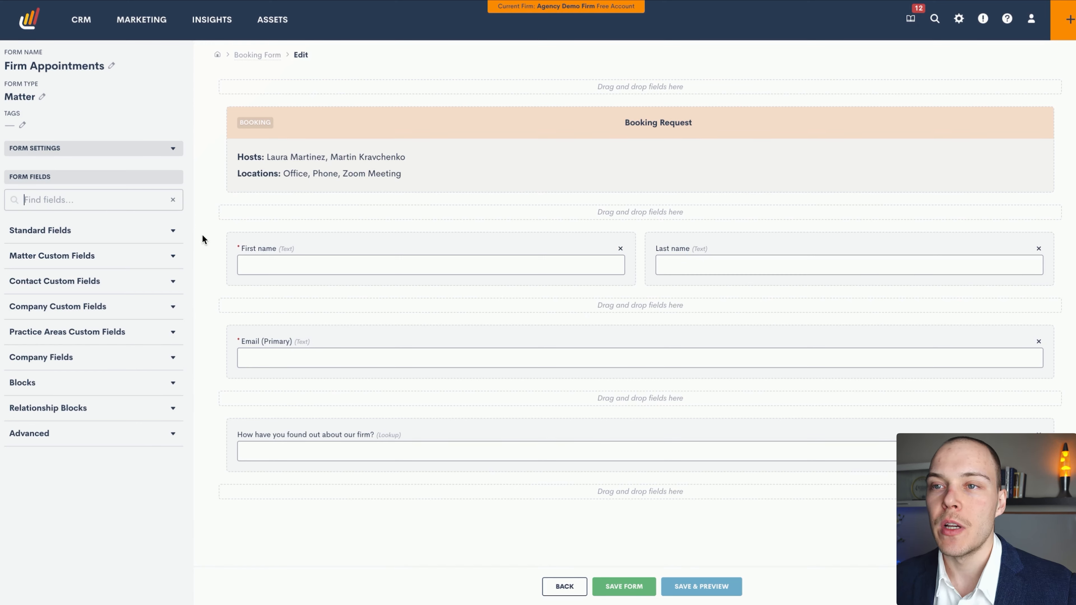
pyautogui.click(450, 153)
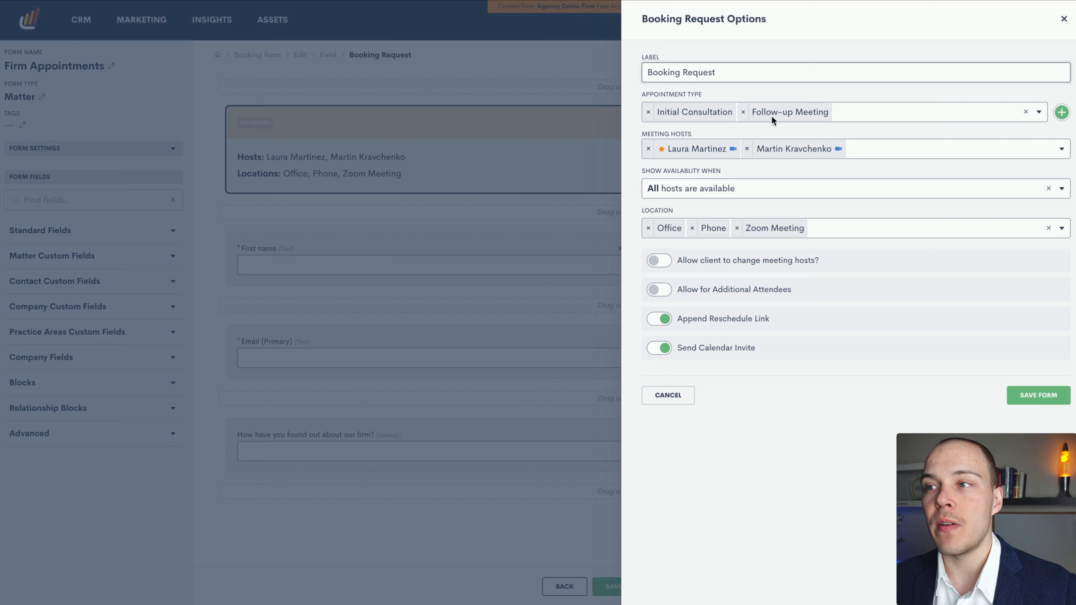
pyautogui.click(856, 46)
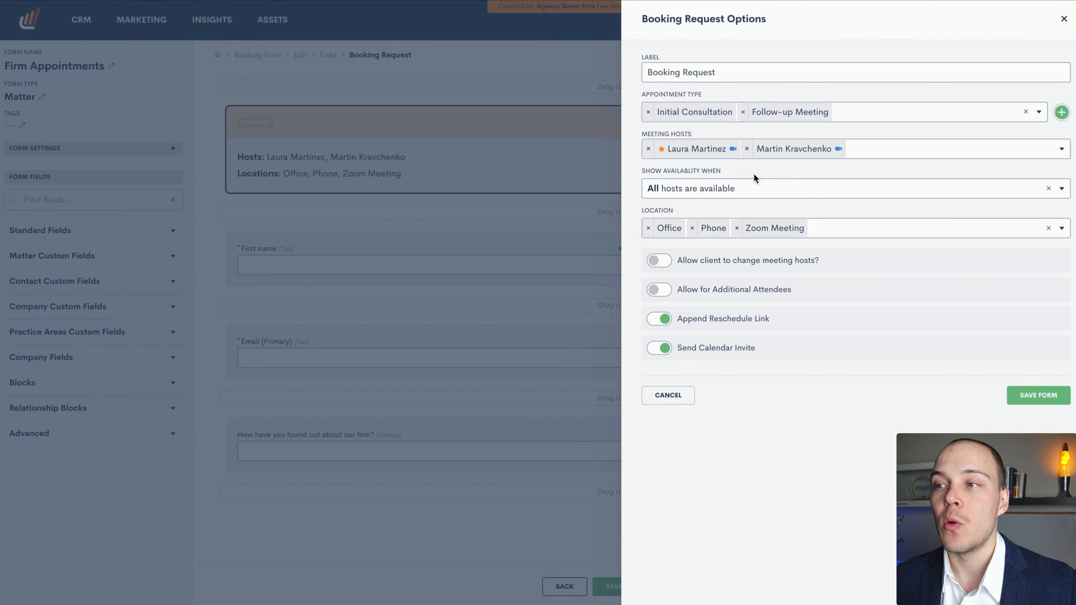
# Examine the host availability choices, and turn the option allowing clients to change meeting hosts on and off again
pyautogui.click(738, 188)
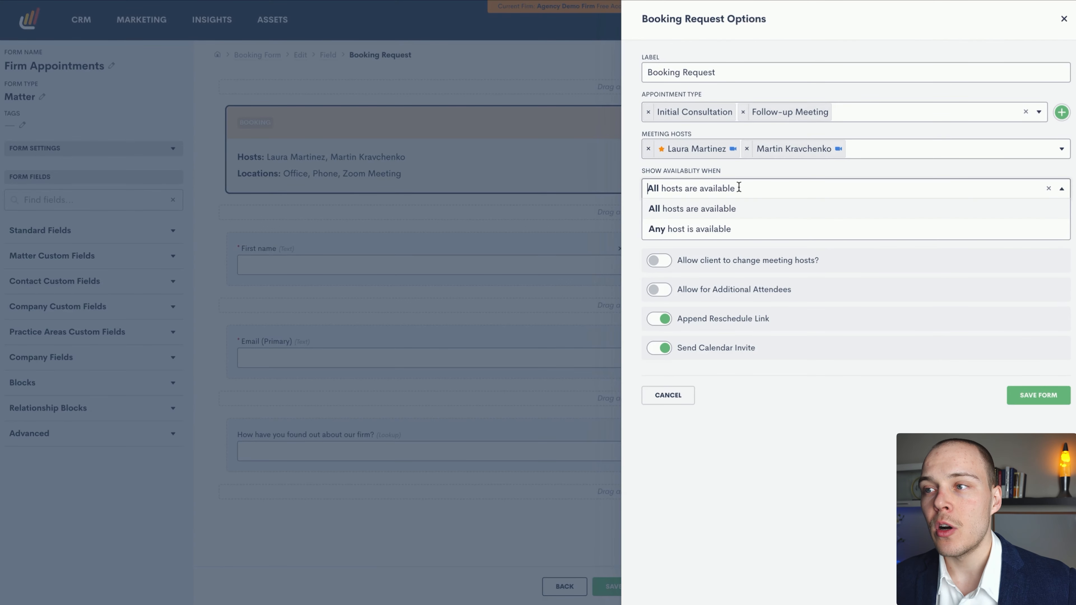
pyautogui.click(753, 166)
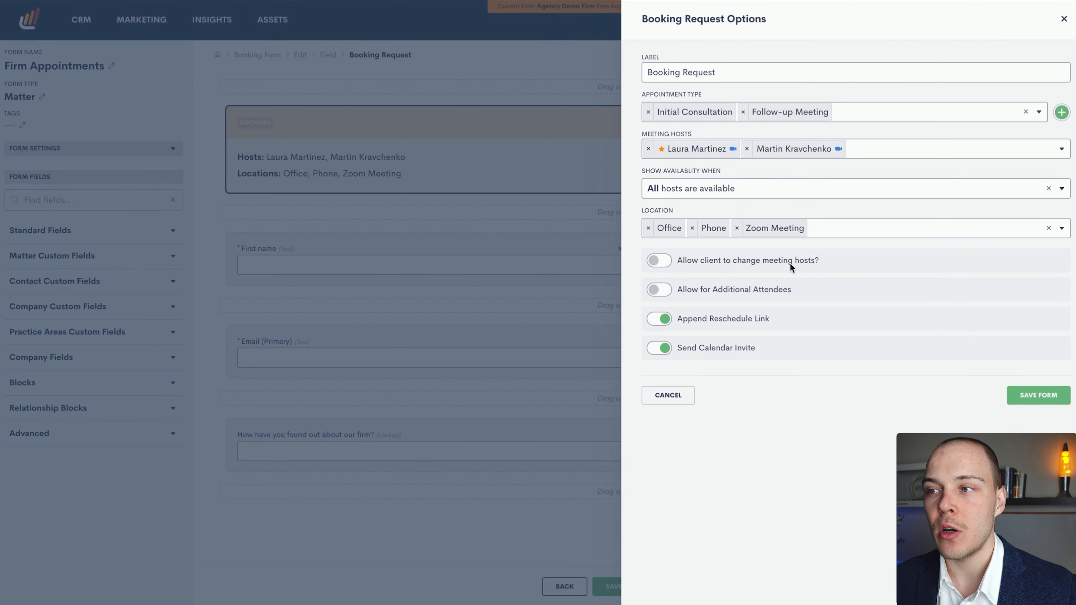
pyautogui.click(660, 263)
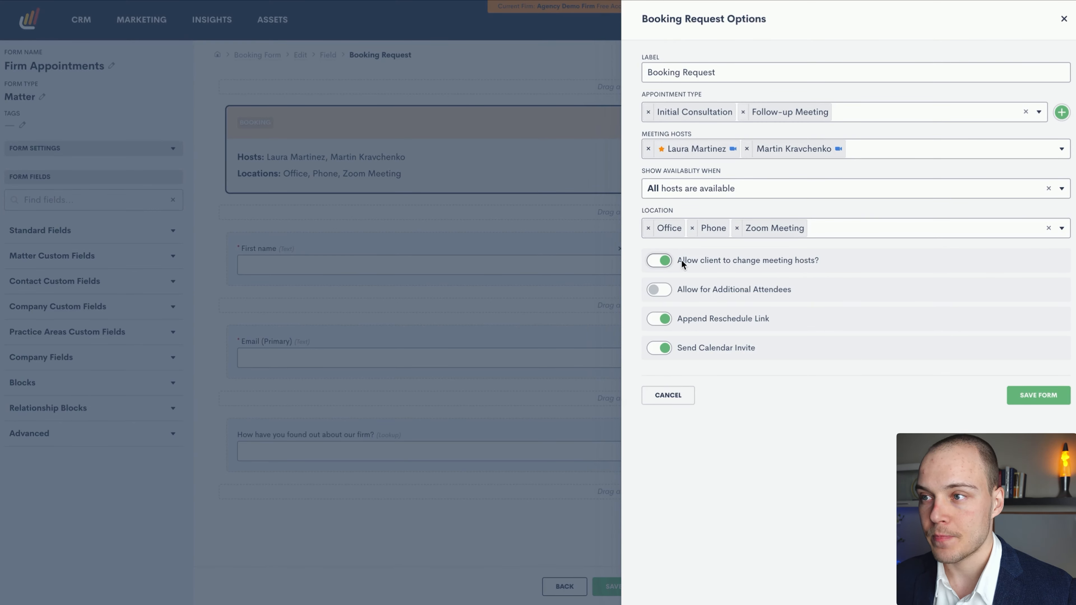
pyautogui.click(673, 260)
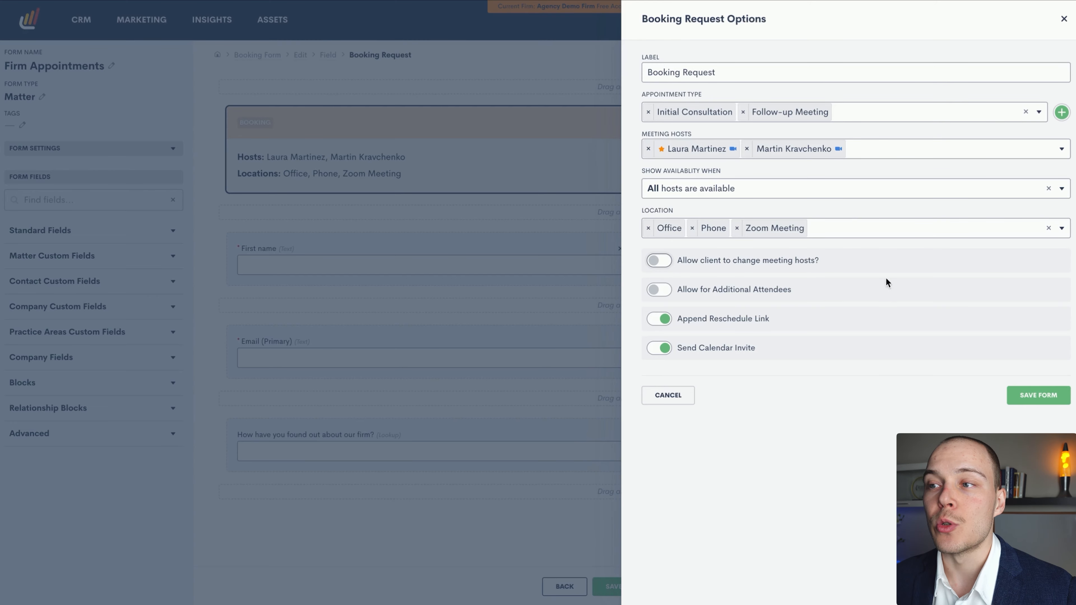
# Check the selectable booking locations, keep Office, Phone and Zoom Meeting, and save the Booking Request options
pyautogui.click(858, 222)
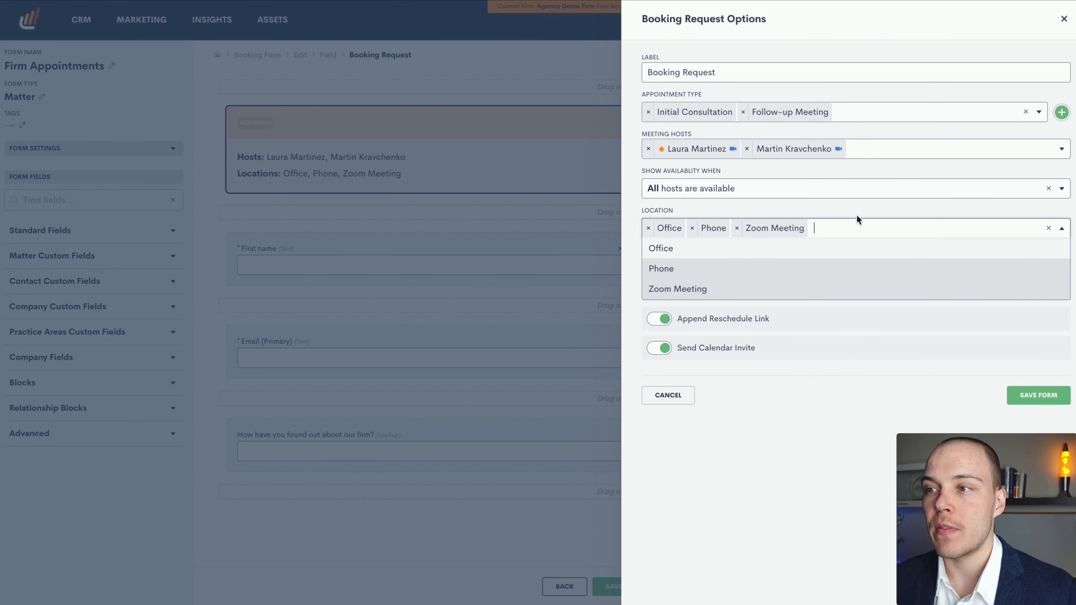
pyautogui.click(857, 207)
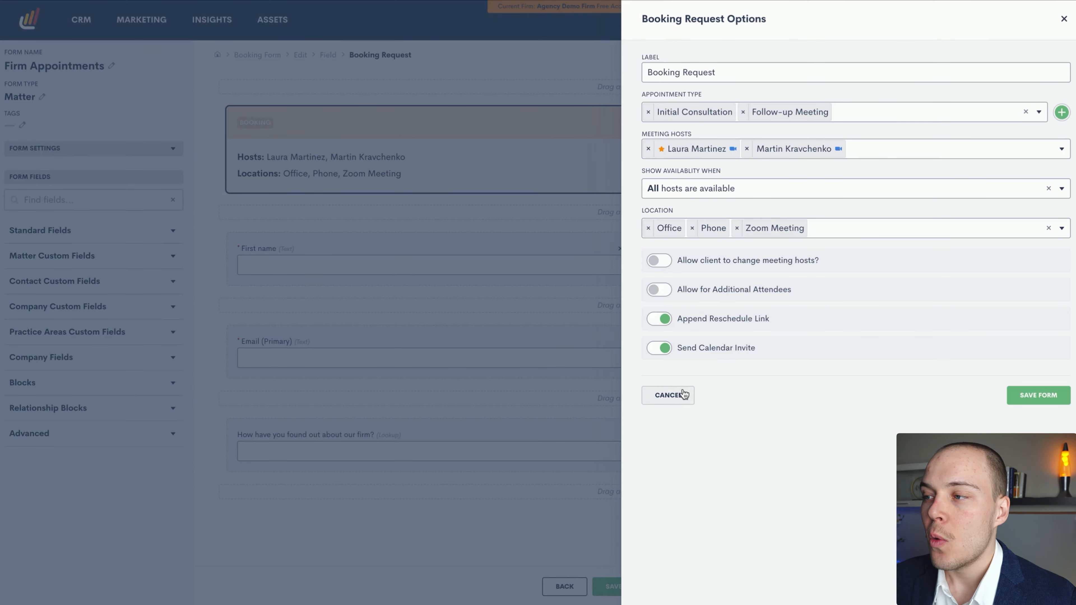
pyautogui.click(1034, 395)
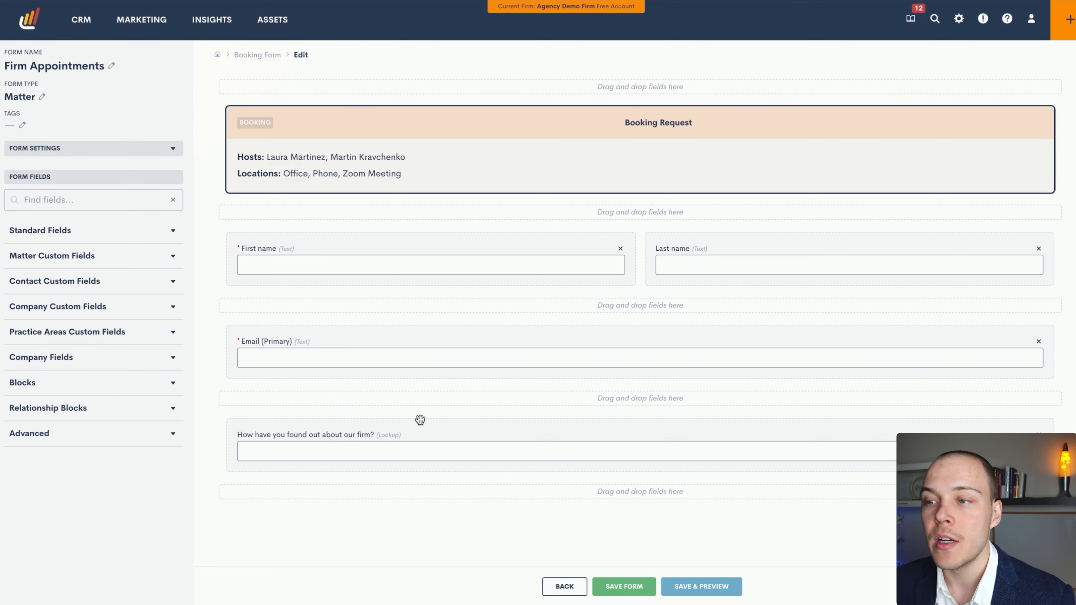
# Examine the label and default value settings of the "How have you found out about our firm?" field, and close them unchanged
pyautogui.click(450, 440)
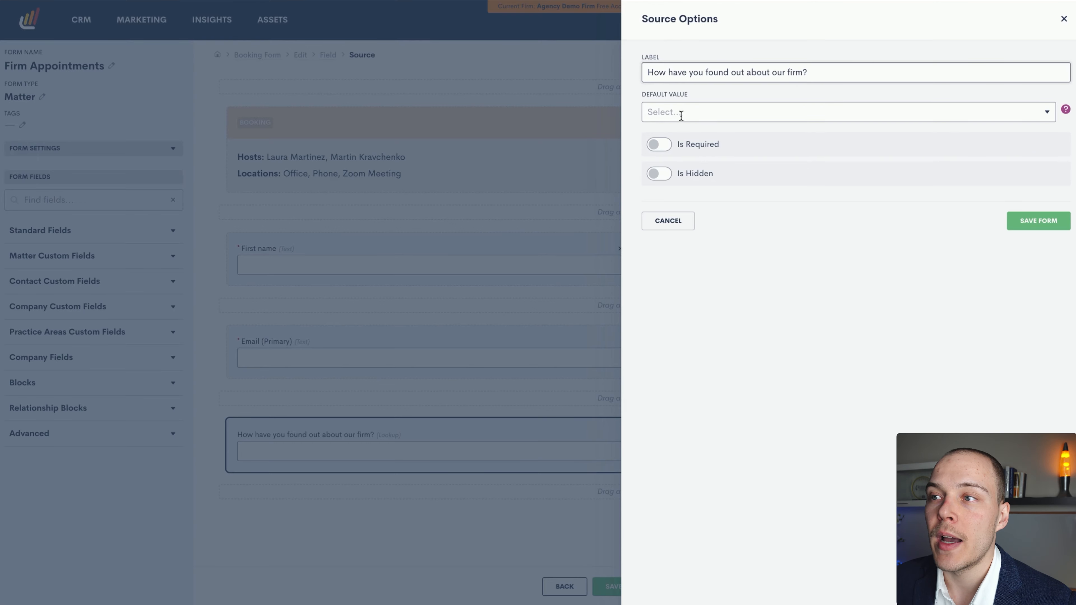
pyautogui.moveTo(658, 72); pyautogui.dragTo(761, 73)
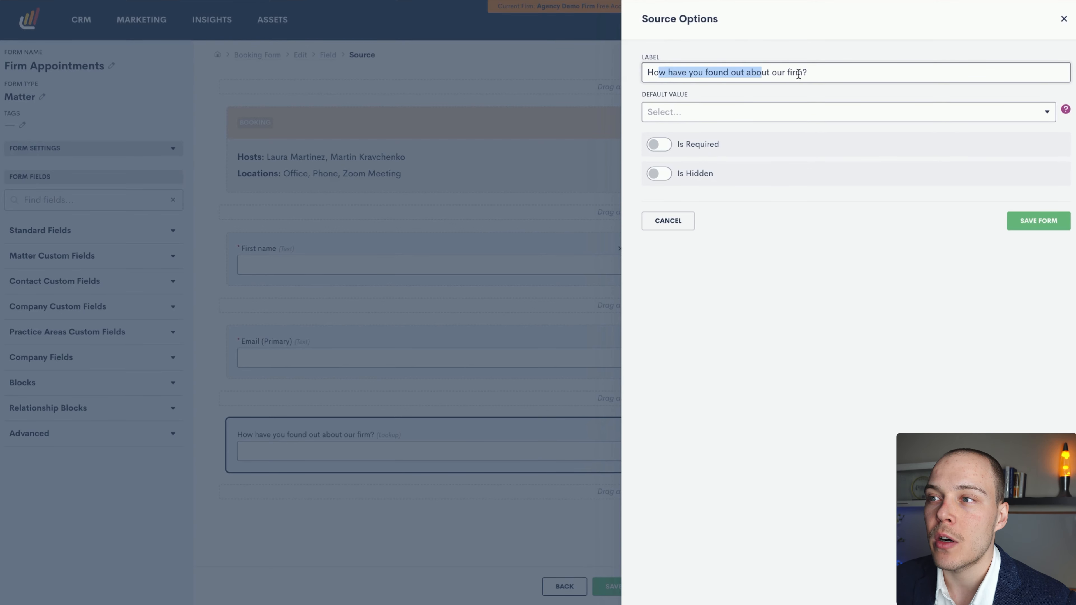
pyautogui.click(762, 113)
pyautogui.click(774, 96)
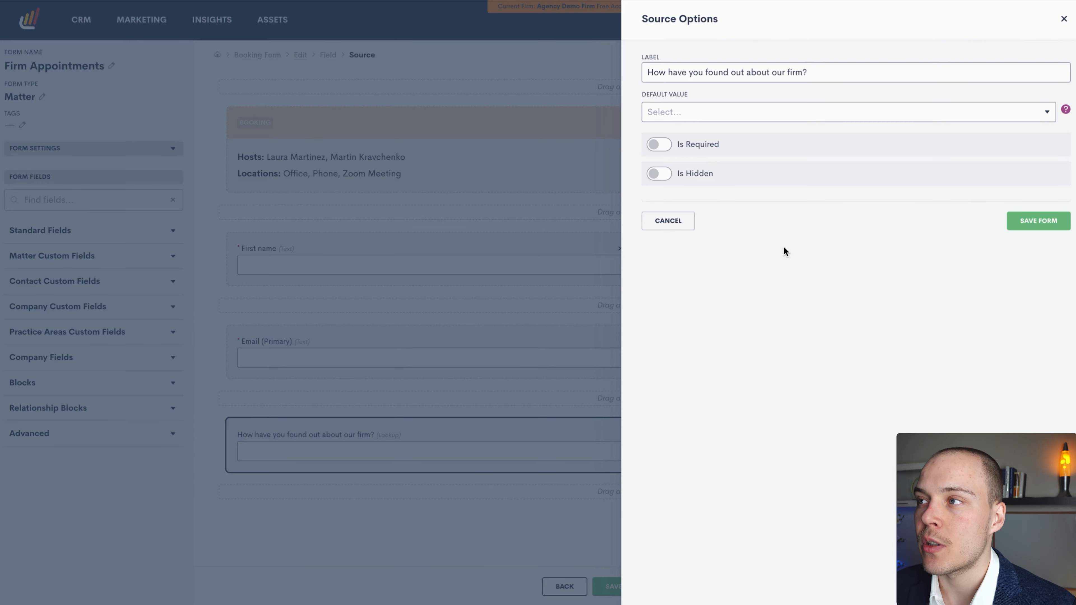
pyautogui.click(1064, 21)
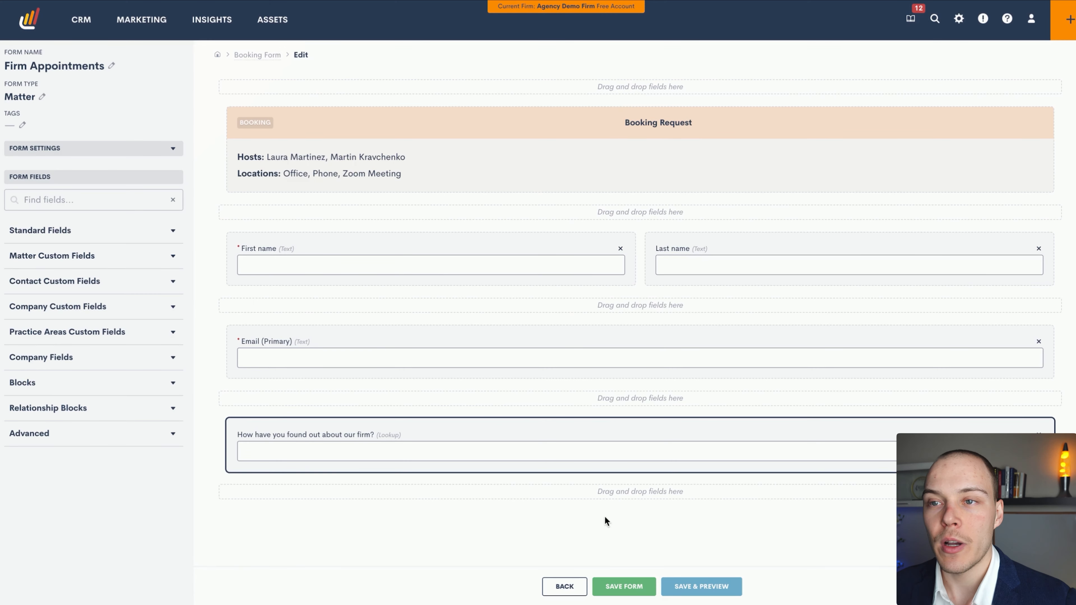
# Save and preview the booking form, and pick an Initial Consultation by Phone on January 15th, 9:00am - 9:30am PST
pyautogui.click(701, 589)
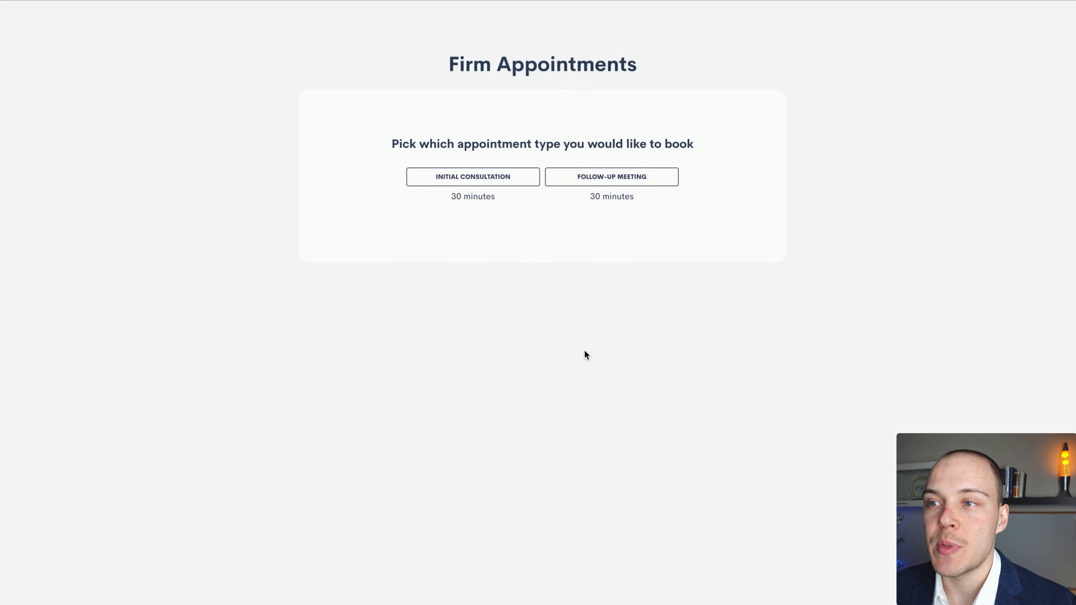
pyautogui.click(471, 182)
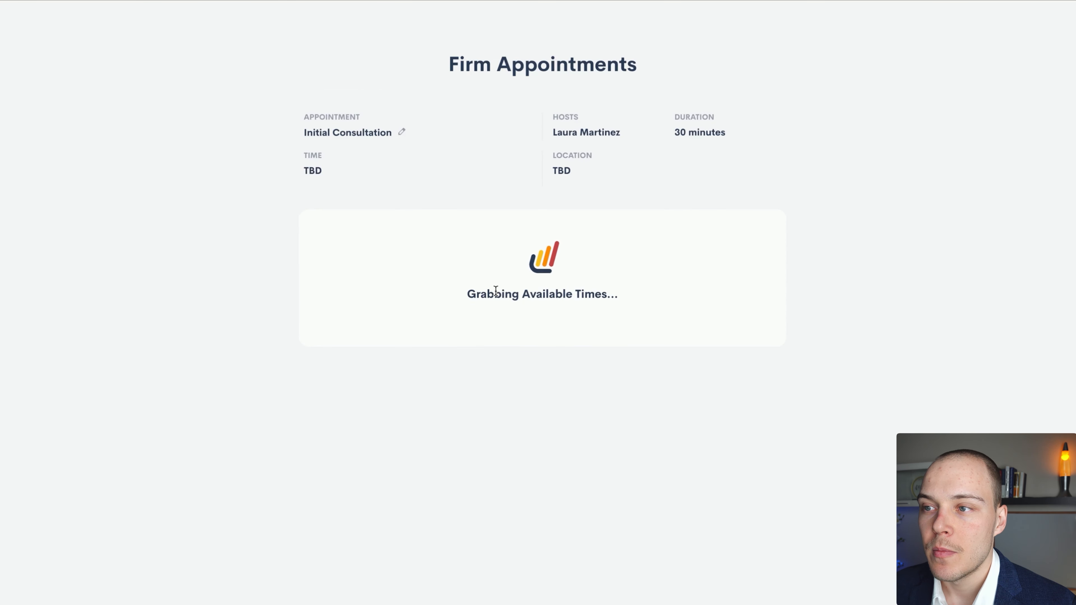
pyautogui.click(634, 281)
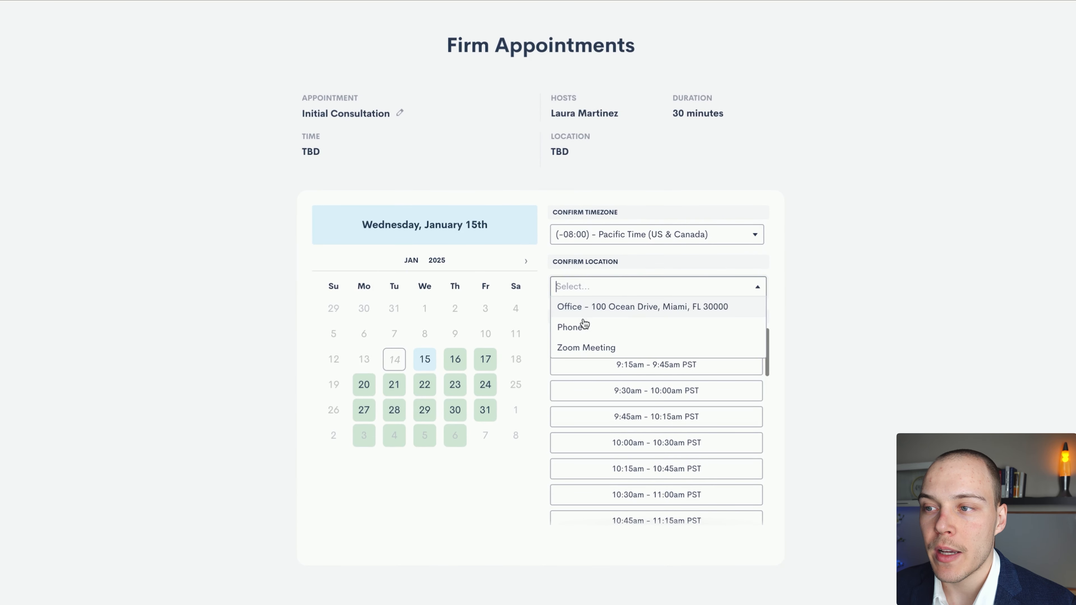
pyautogui.click(594, 324)
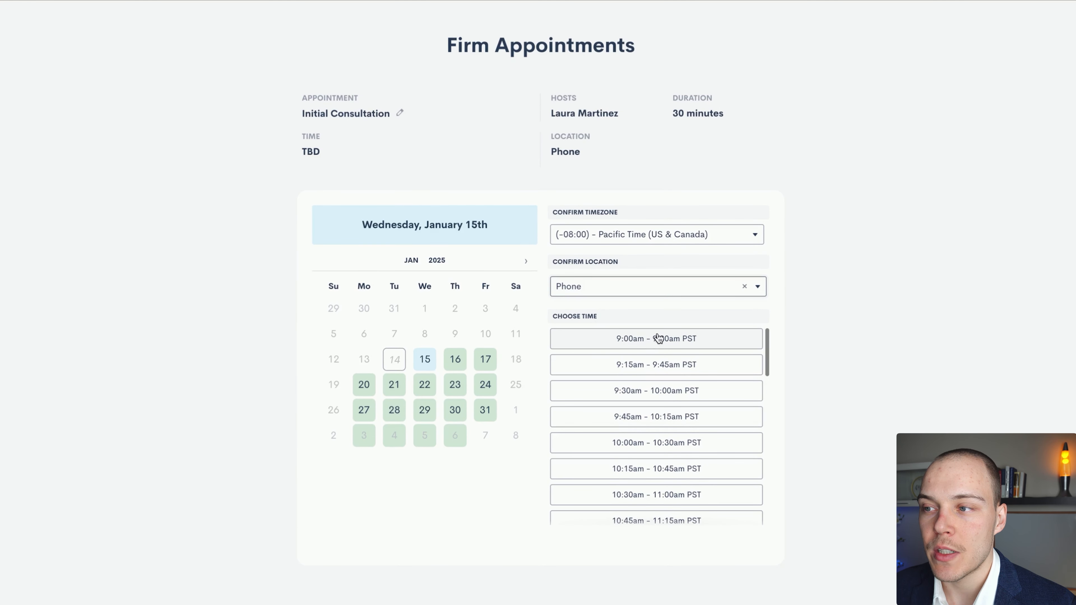
pyautogui.click(633, 339)
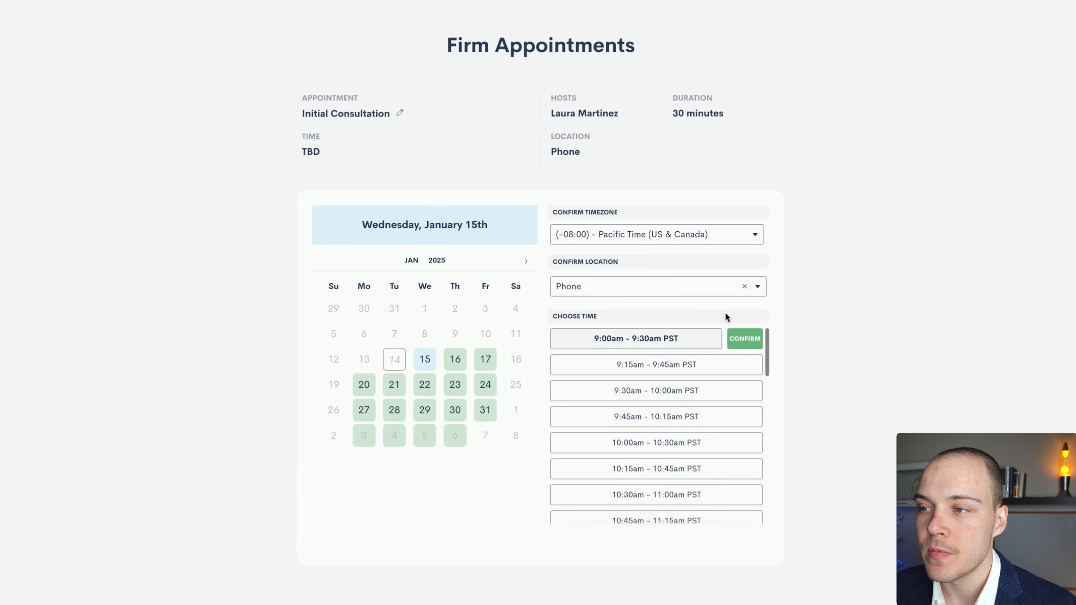
pyautogui.click(744, 337)
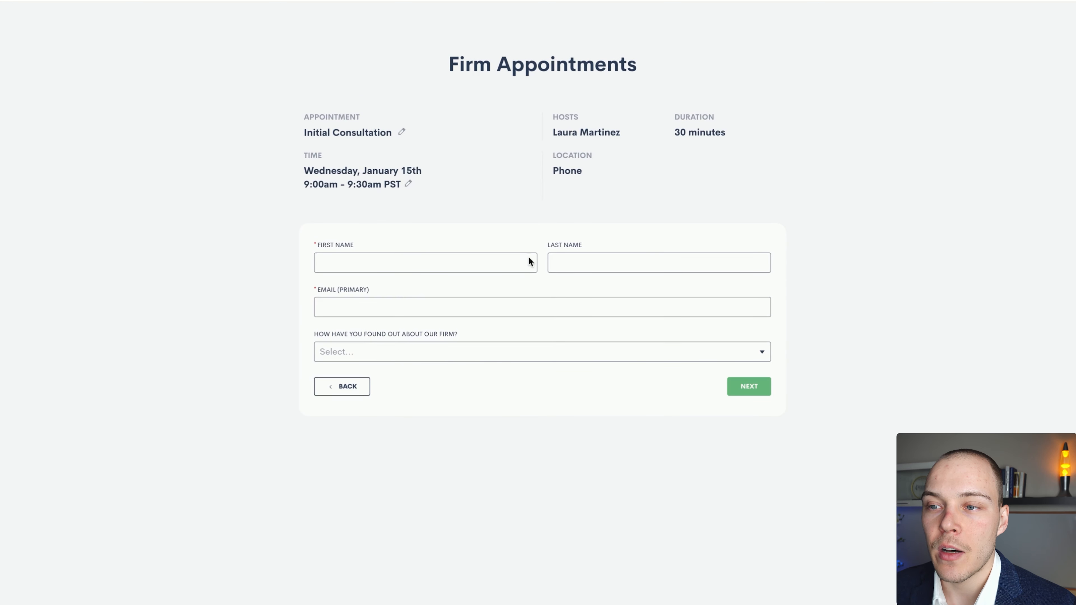
# Examine the form's required first name field and the answer choices for how the client found the firm, leaving them blank
pyautogui.click(389, 263)
pyautogui.click(436, 355)
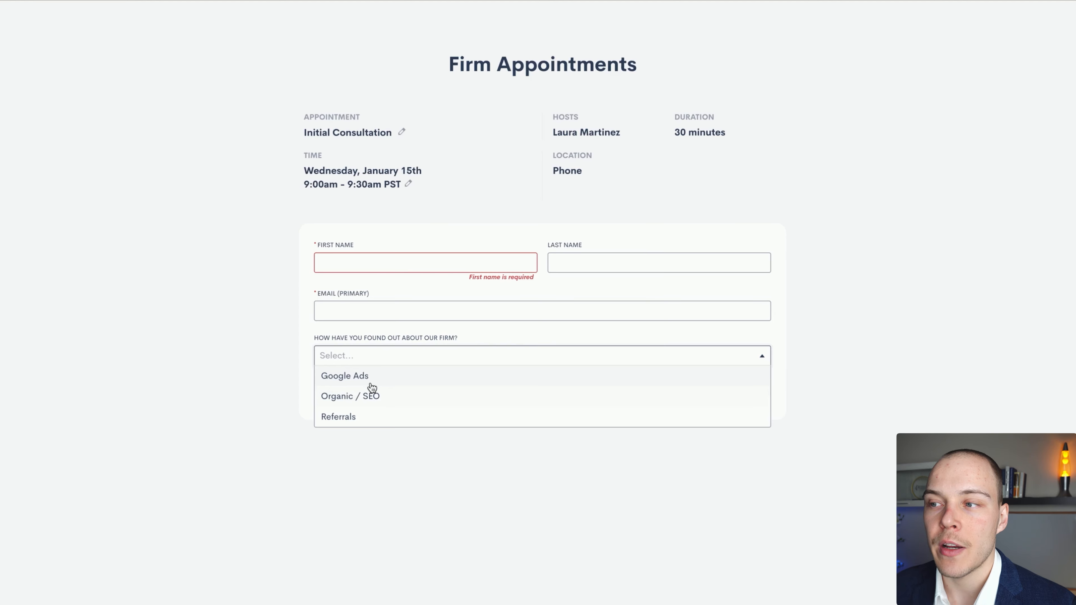
pyautogui.click(874, 361)
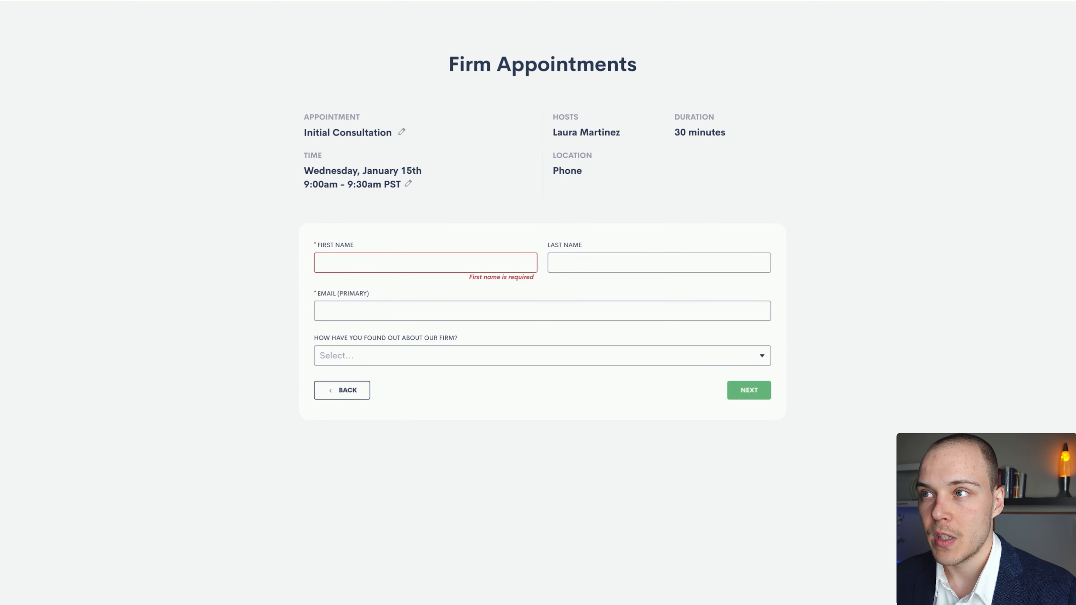
# Return to the booking forms list, open the embed snippet of Firm Appointments, and select and copy its entire code
pyautogui.hotkey('ctrl', 'shift', 'Tab')
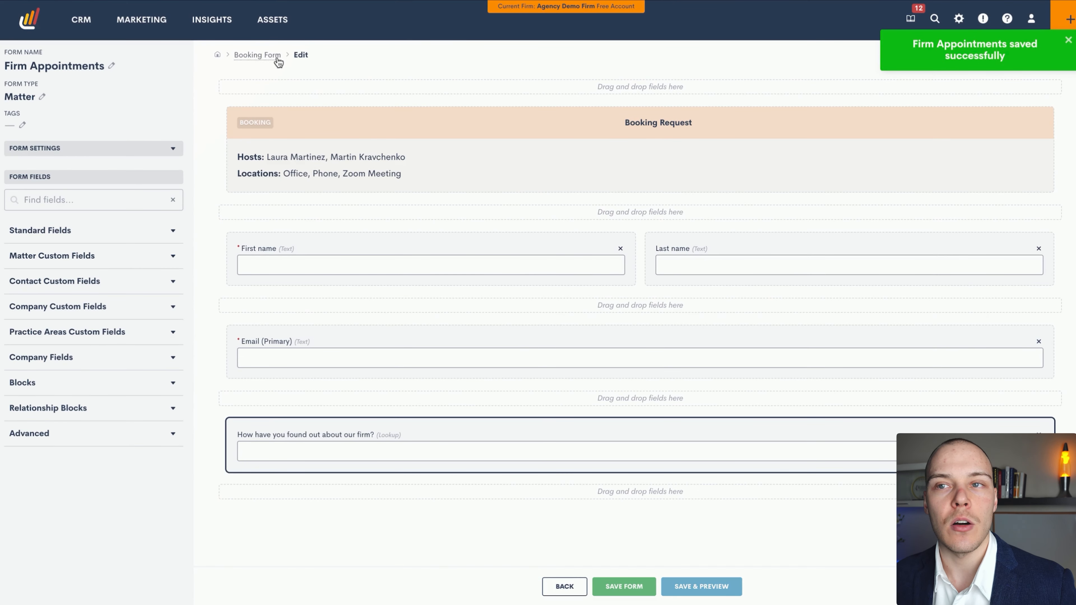
pyautogui.click(258, 55)
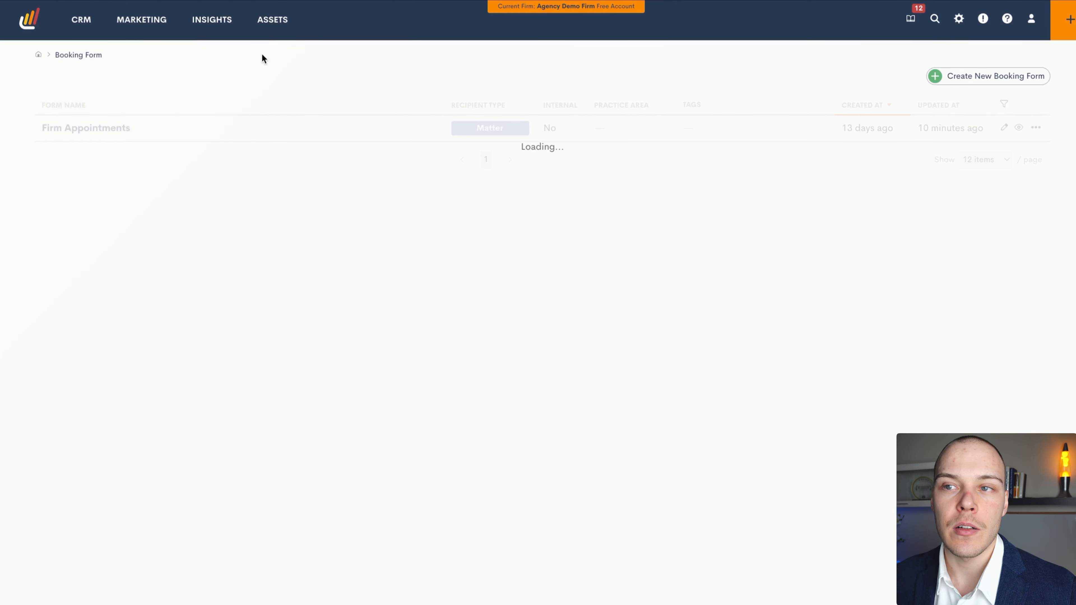
pyautogui.click(1036, 127)
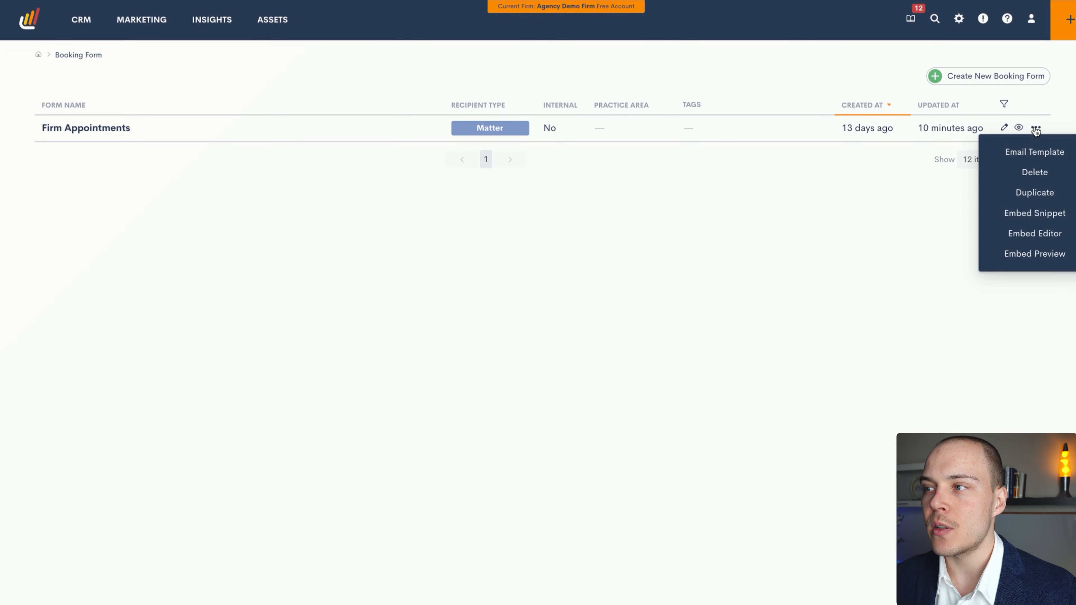
pyautogui.click(1047, 214)
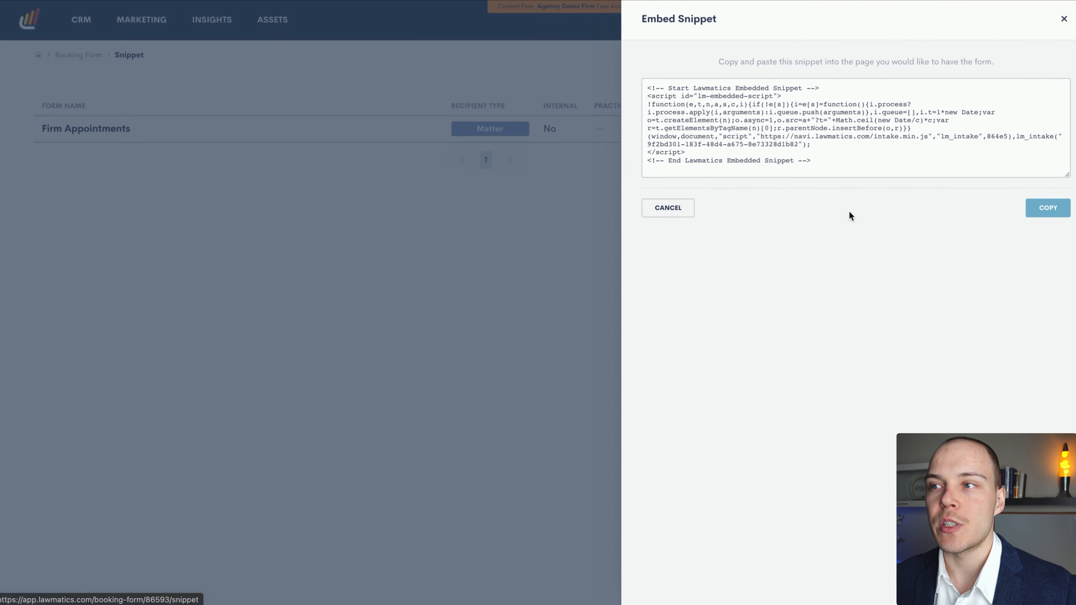
pyautogui.moveTo(815, 163); pyautogui.dragTo(985, 64)
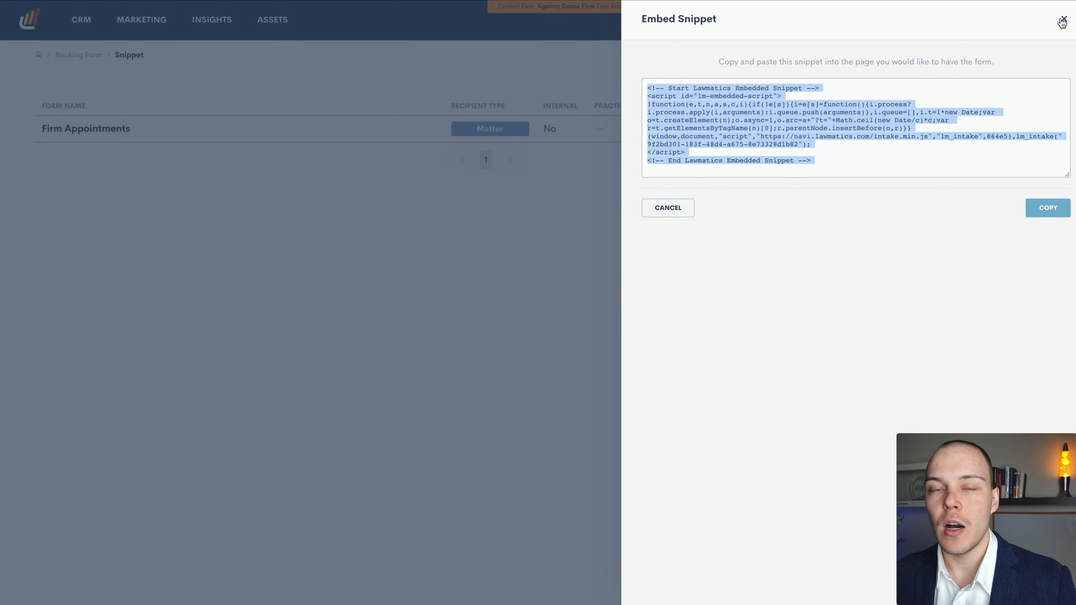
pyautogui.click(1048, 207)
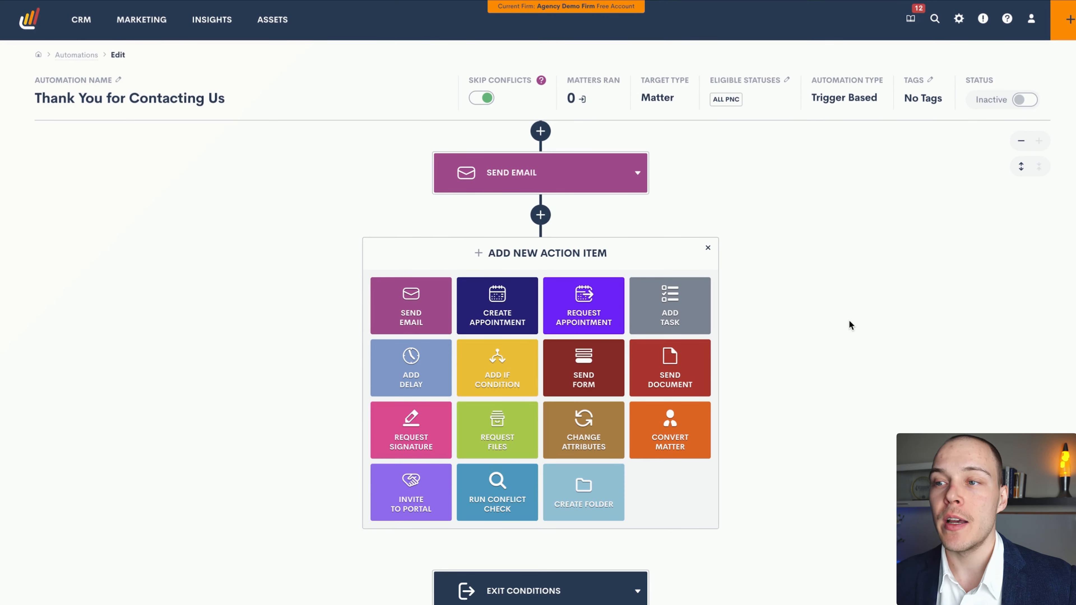
# Examine the manual booking request settings for a Request Appointment action after the Send Email step, and cancel the action
pyautogui.click(589, 314)
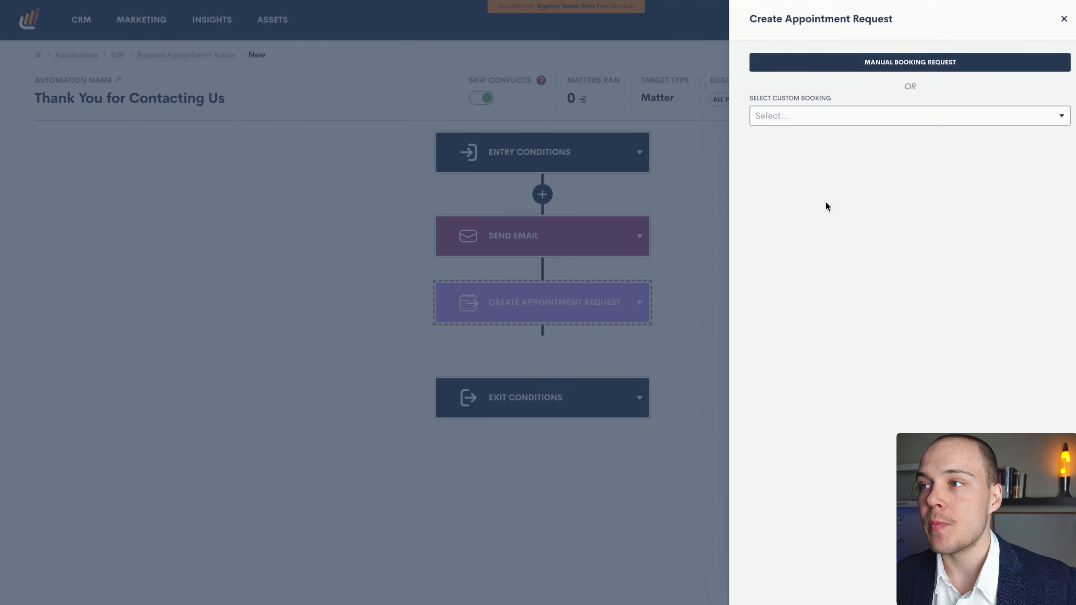
pyautogui.click(910, 68)
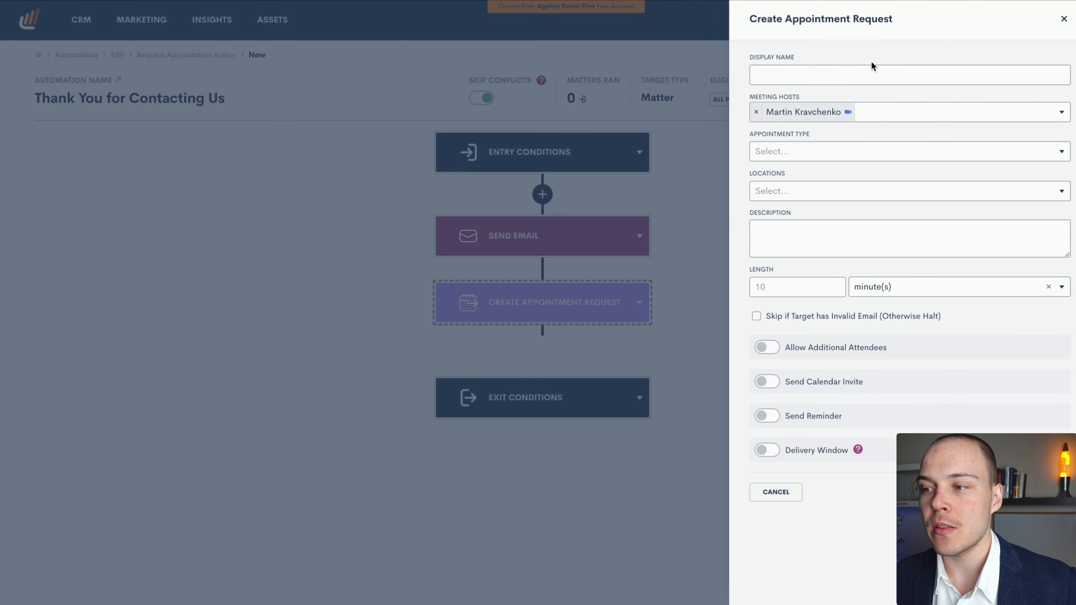
pyautogui.click(786, 491)
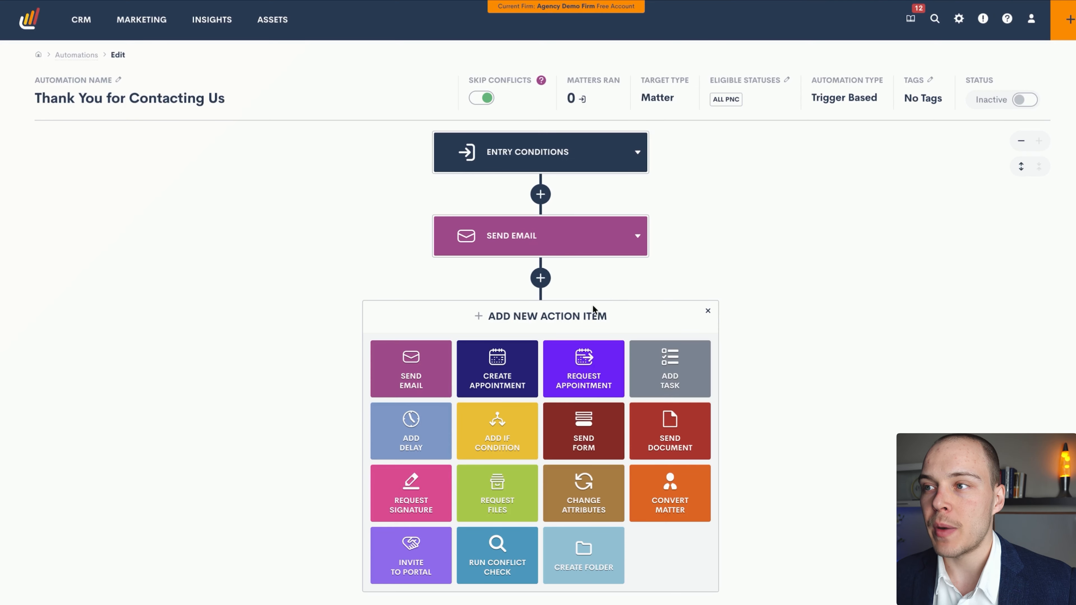
# Examine the Request Appointment settings with Firm Appointments as the custom booking, and close them without saving
pyautogui.click(592, 365)
pyautogui.click(804, 116)
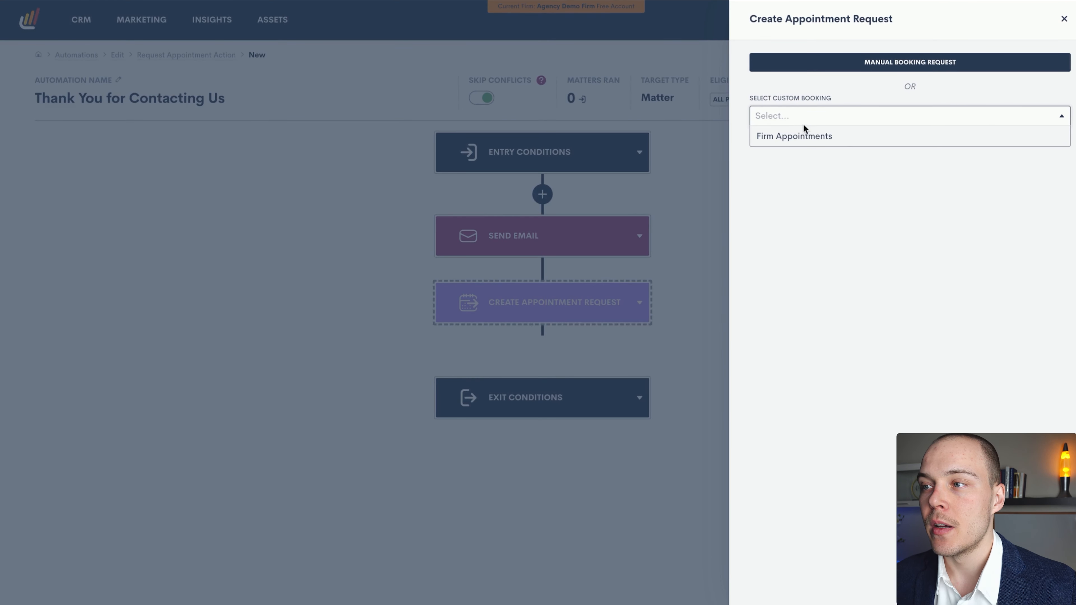
pyautogui.click(804, 129)
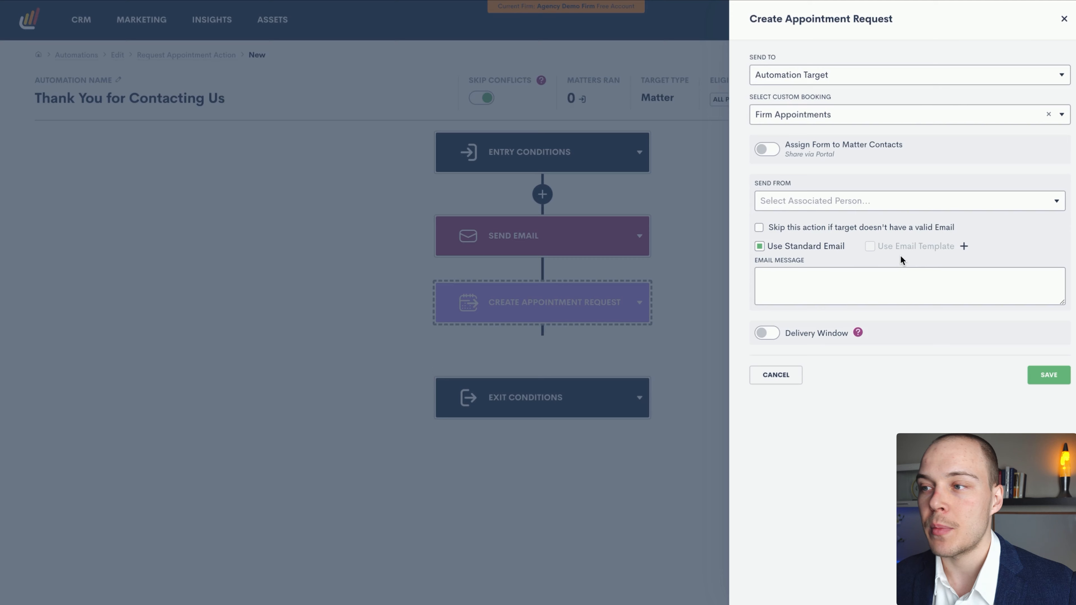
pyautogui.click(1065, 21)
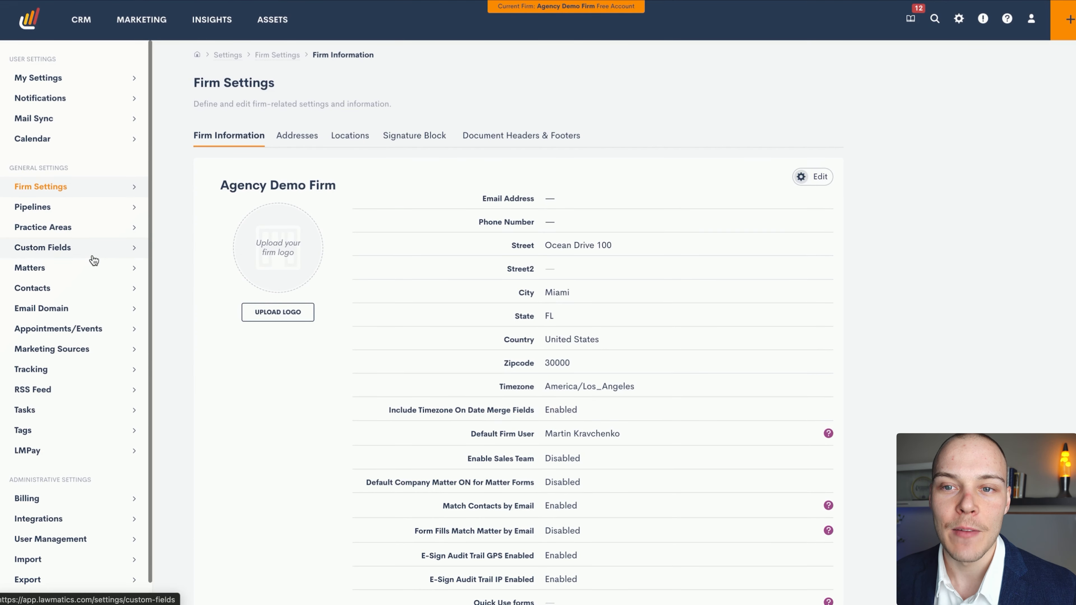
# Open the share link options of the Initial Consultation appointment type in the firm's appointment settings
pyautogui.click(103, 336)
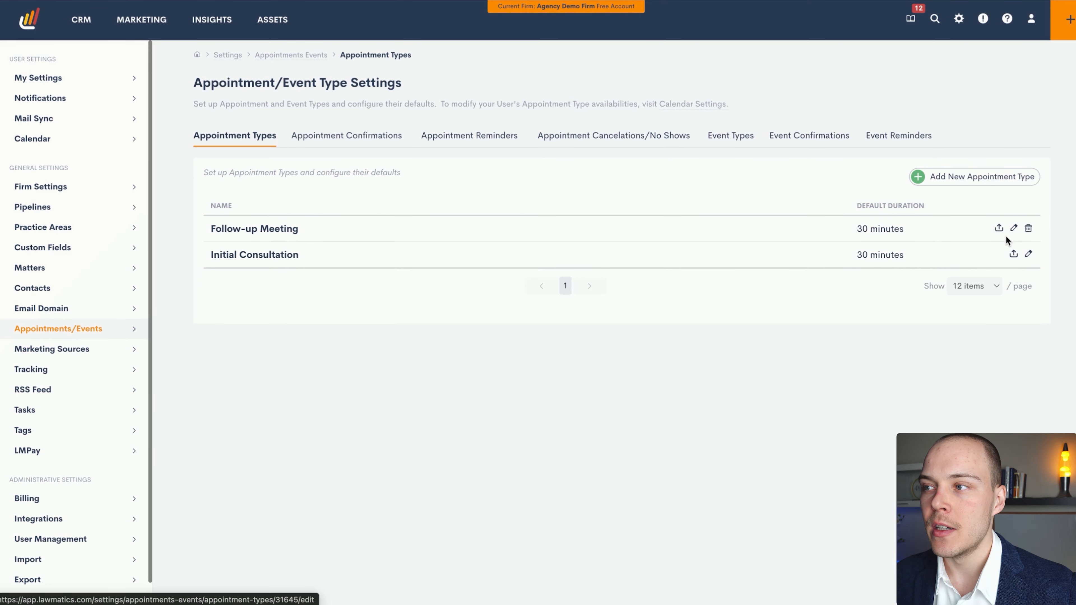
pyautogui.click(1013, 254)
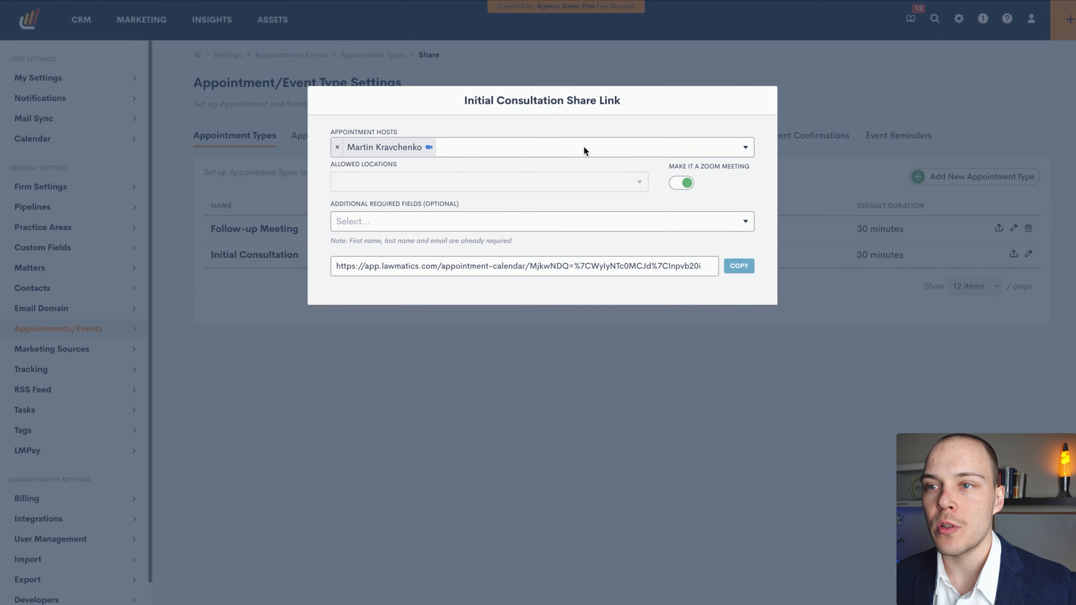
# Try the share link without Zoom, allowing Office and Phone as locations, and make it a Zoom meeting again
pyautogui.click(679, 183)
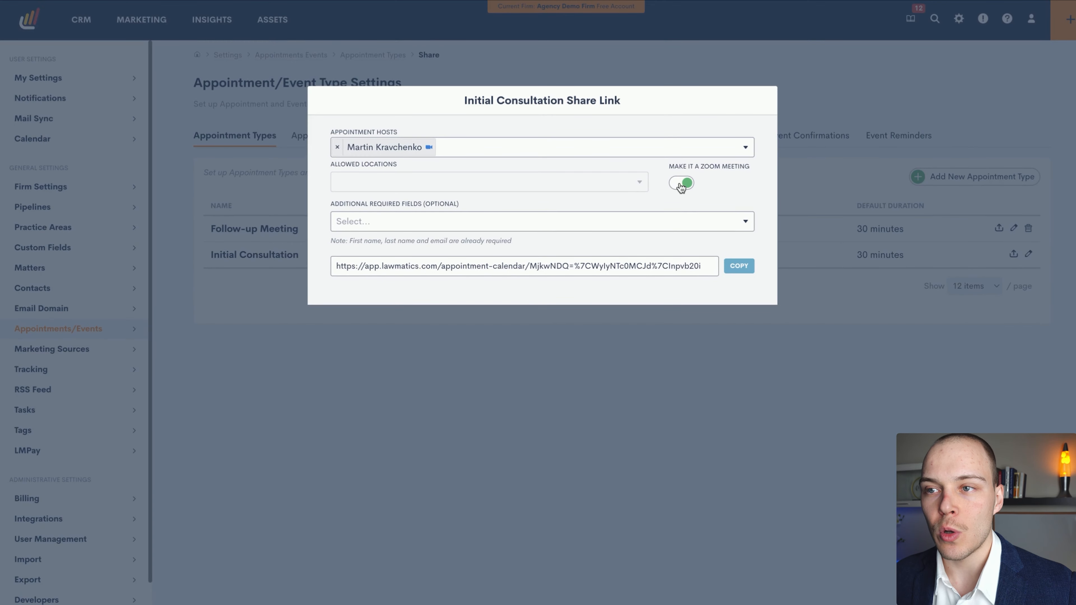
pyautogui.click(486, 184)
pyautogui.click(524, 203)
pyautogui.click(466, 182)
pyautogui.click(398, 222)
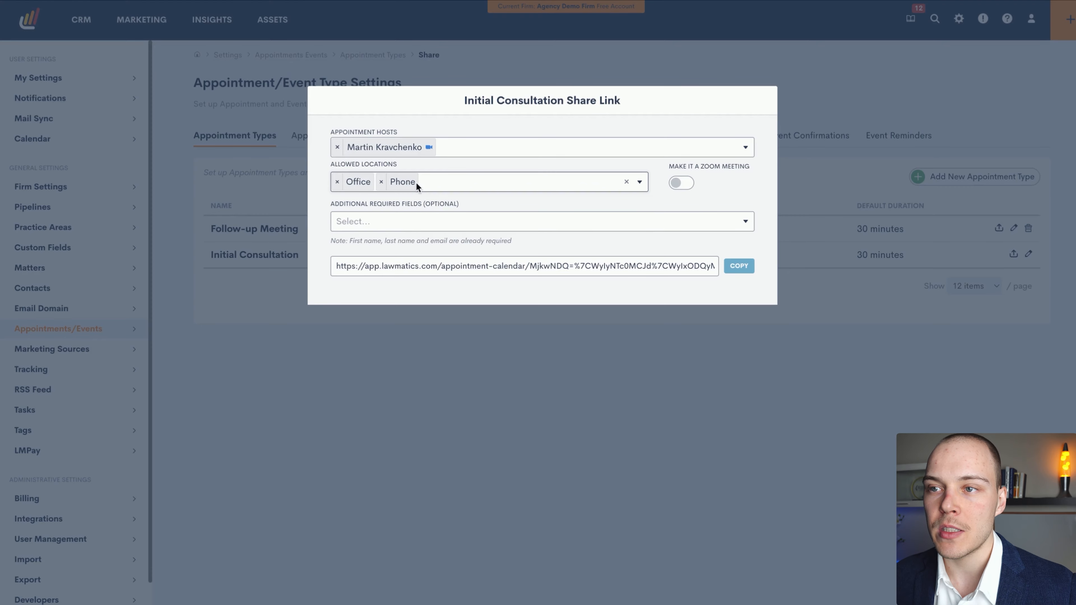
pyautogui.click(679, 185)
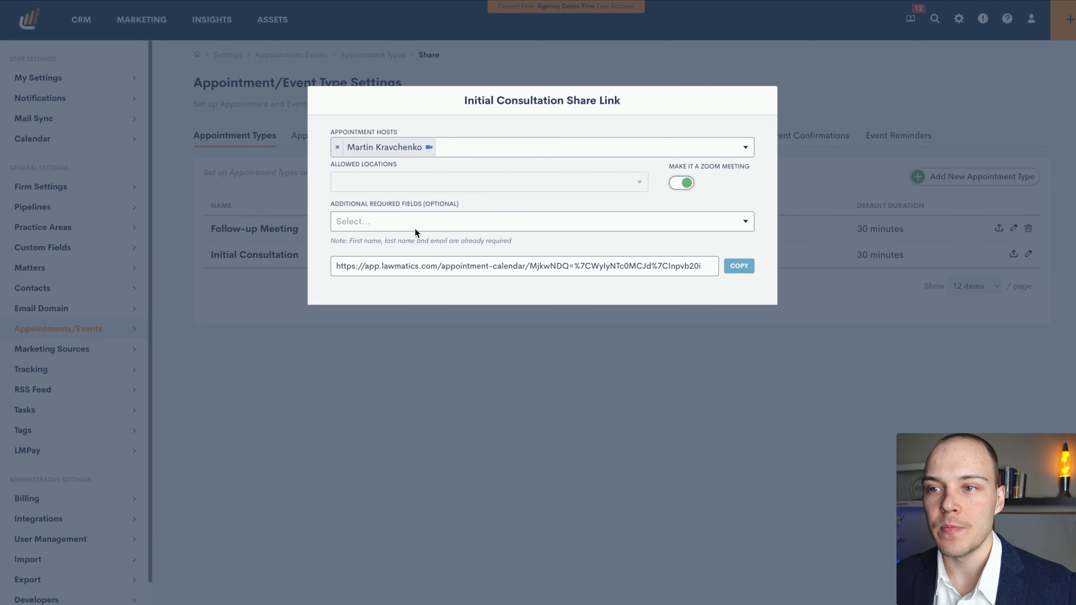
# Try Phone Number as an additional required field, remove it again, and copy the Initial Consultation share link
pyautogui.click(425, 222)
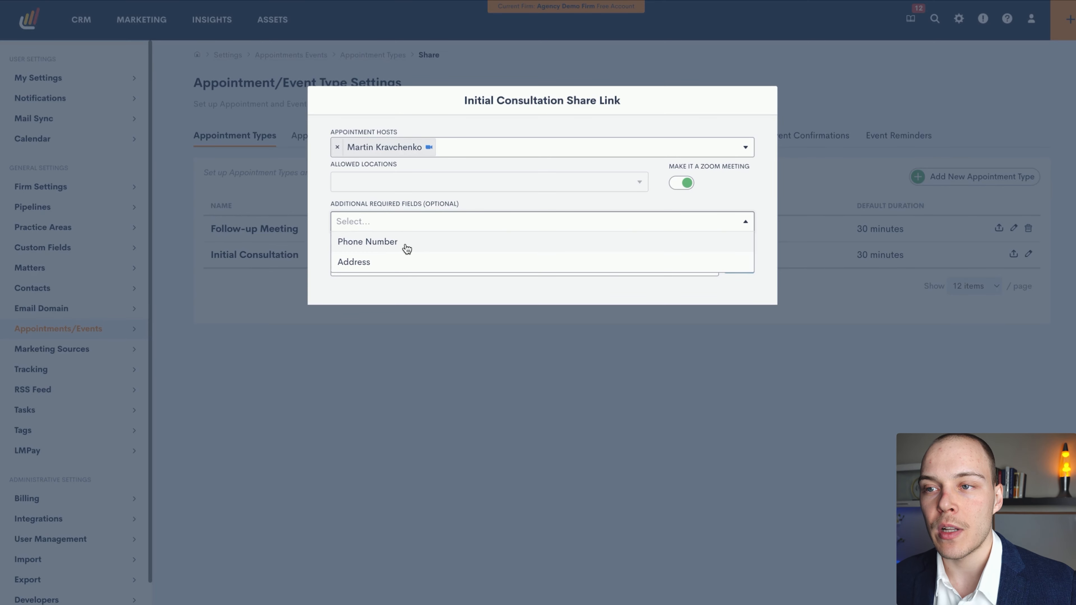
pyautogui.click(362, 241)
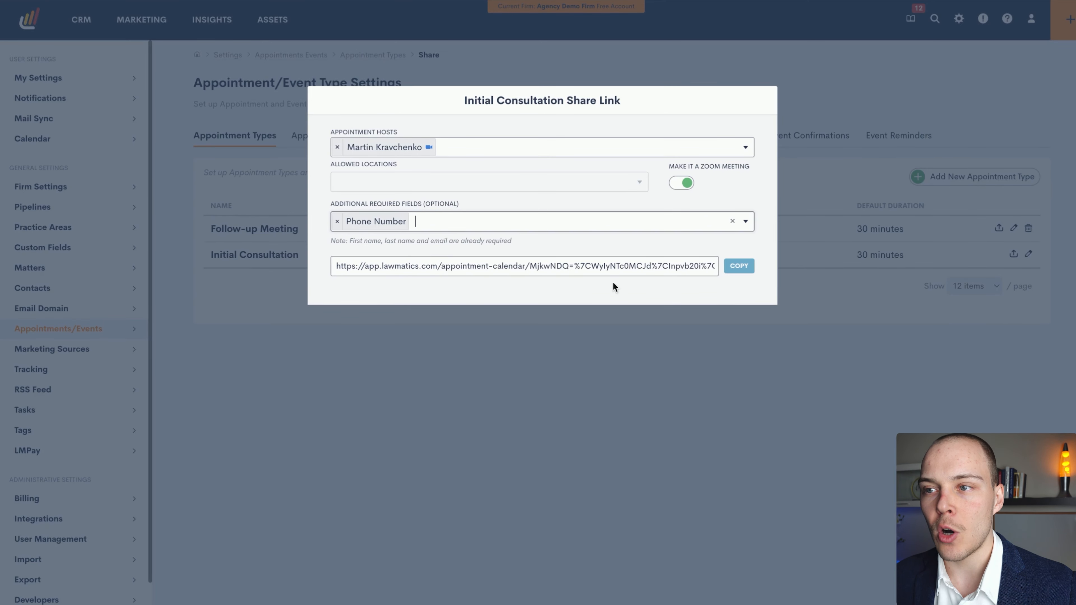
pyautogui.click(739, 266)
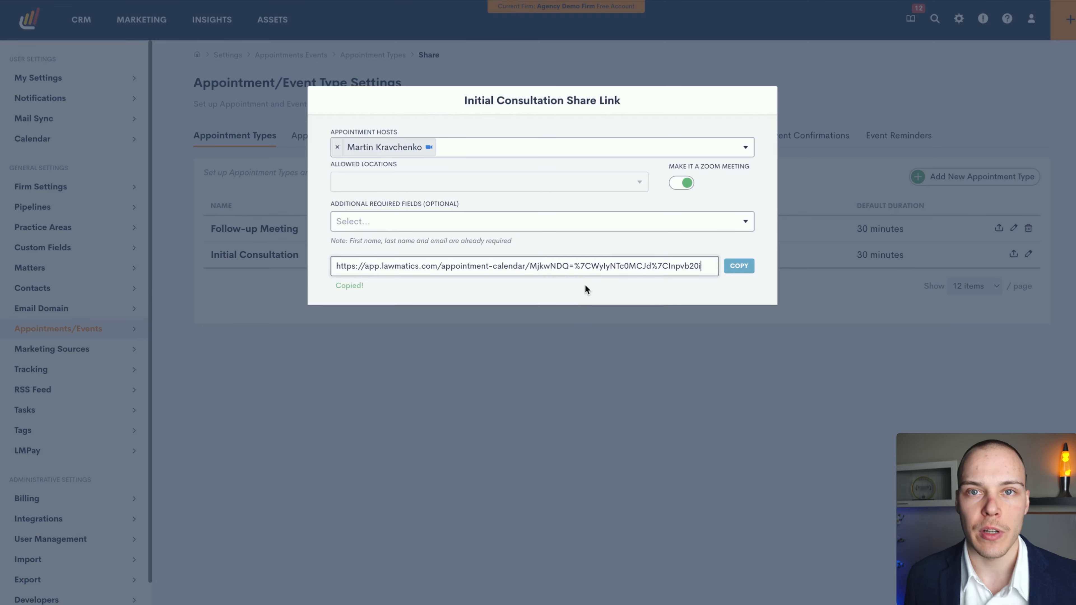